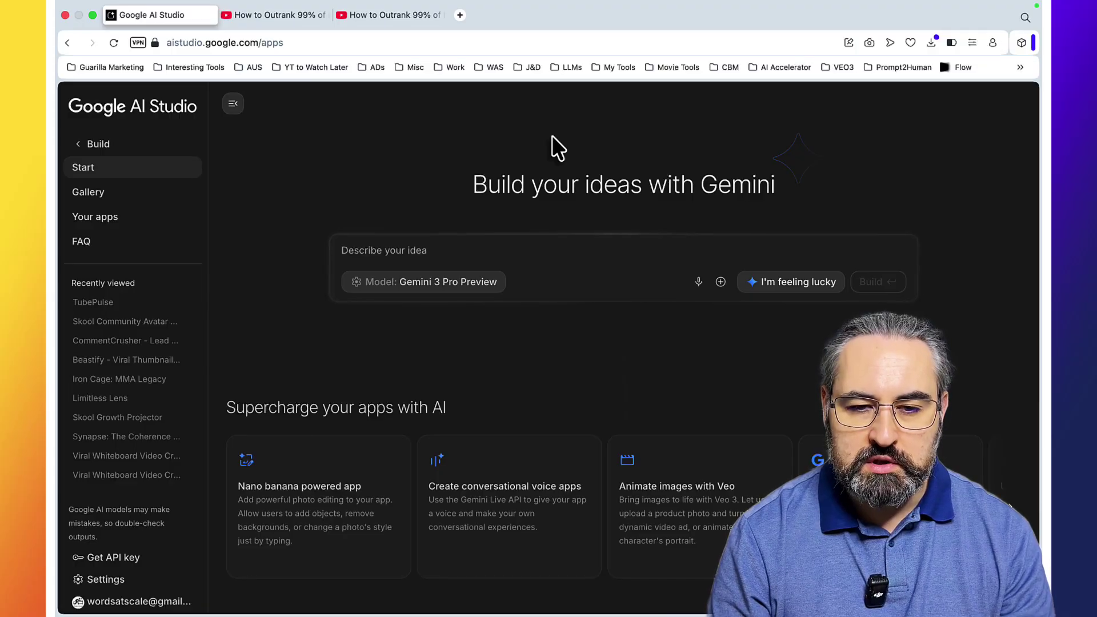
# Step: Scroll through the comments on the local SEO tier-list YouTube video
pyautogui.click(282, 16)
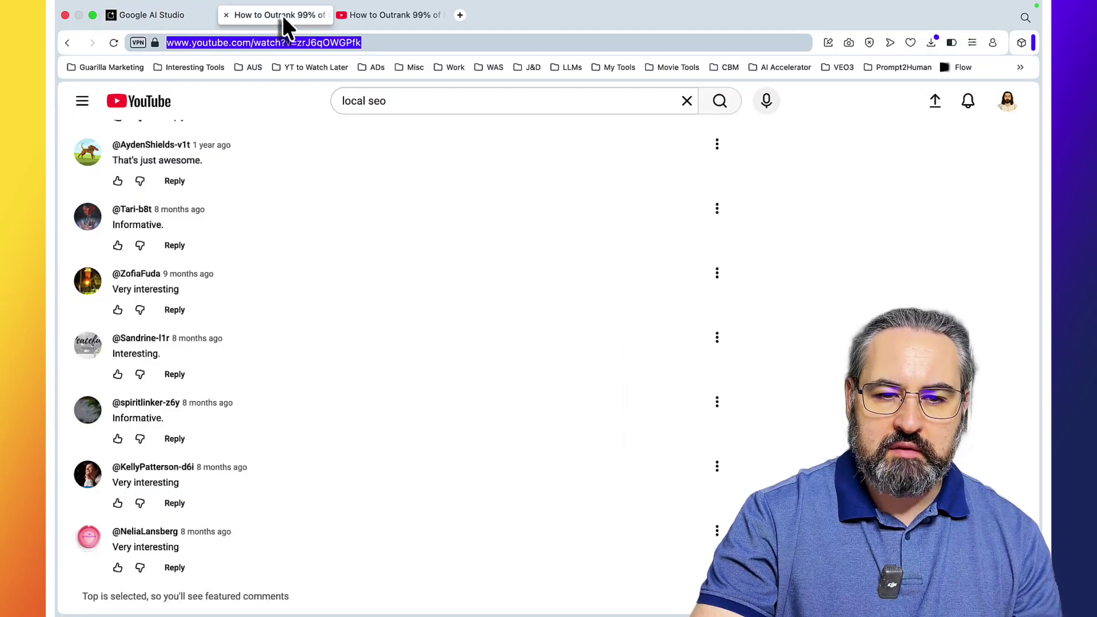
pyautogui.hotkey('ctrl', 'Tab')
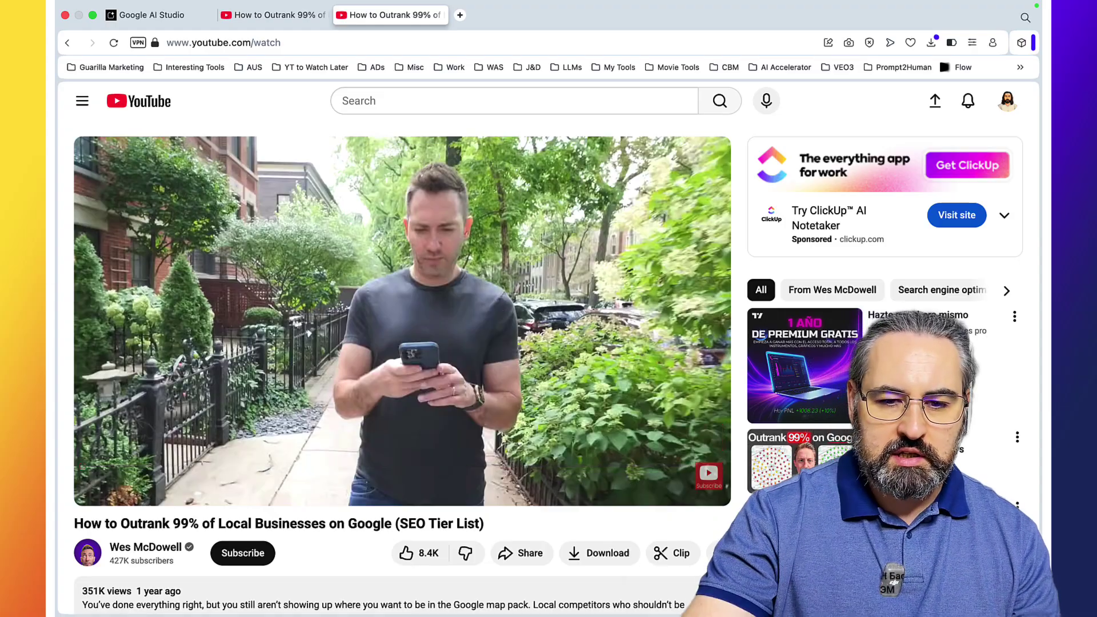
pyautogui.scroll(-3, 490, 308)
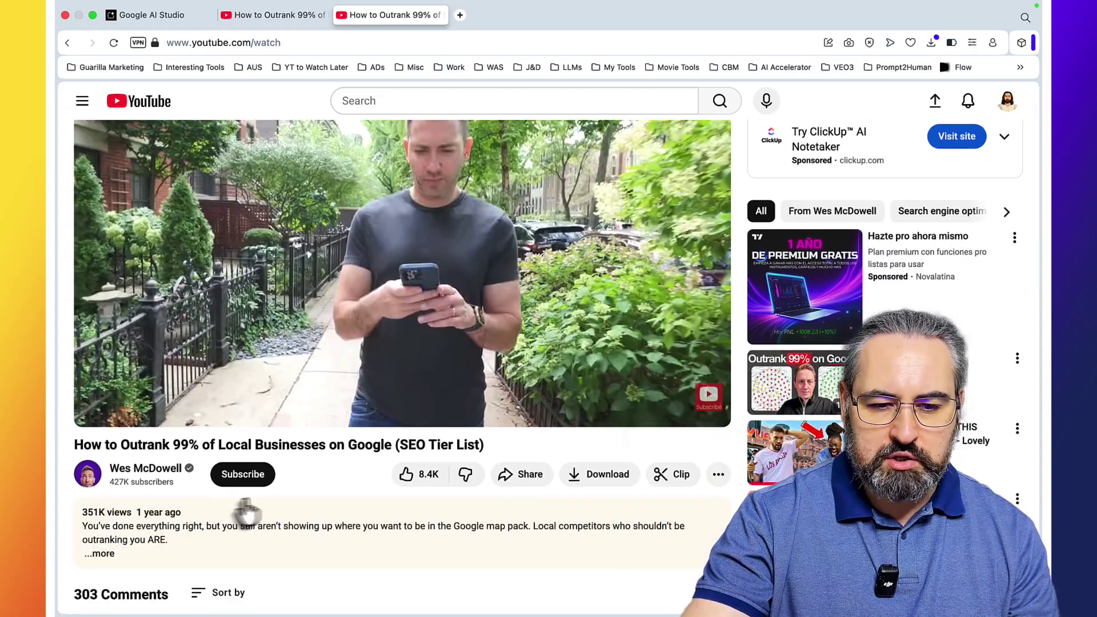
pyautogui.scroll(-5, 255, 510)
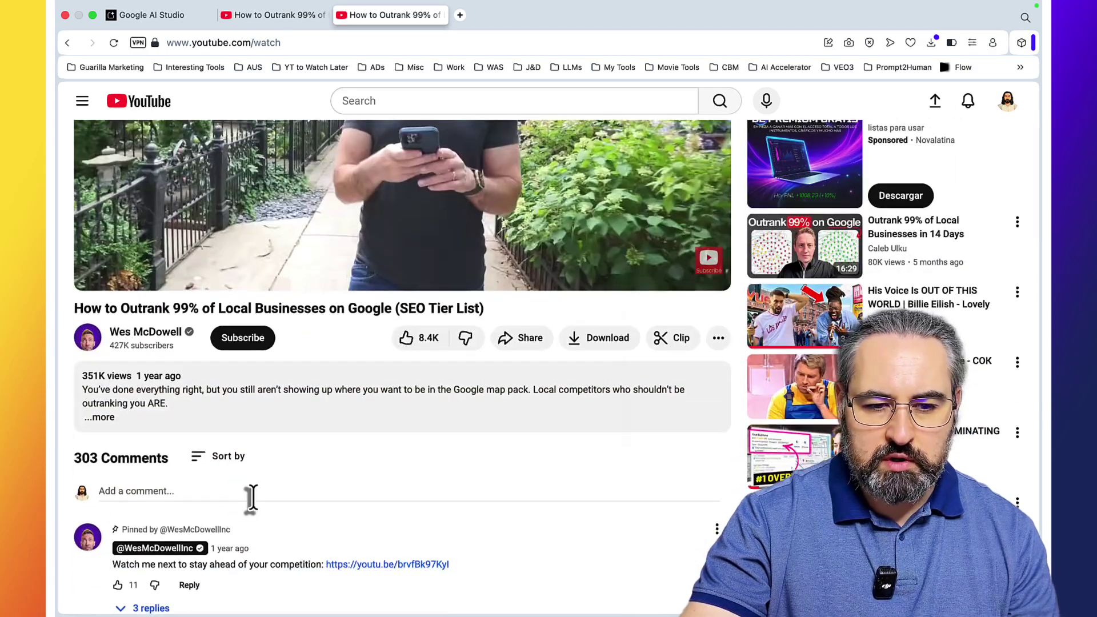
pyautogui.scroll(-20, 376, 471)
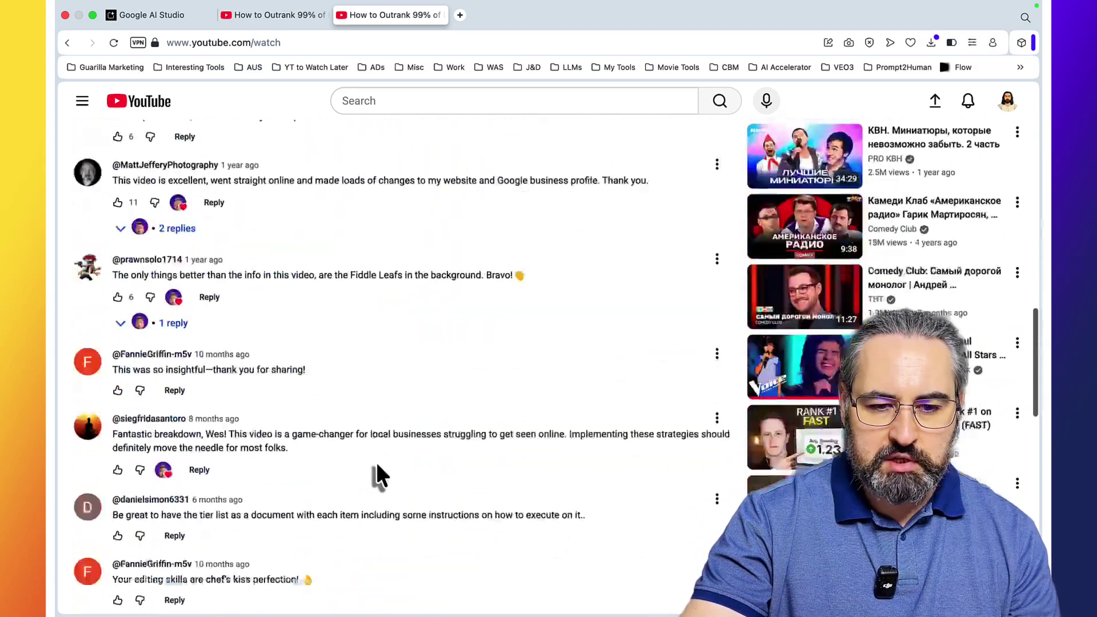
pyautogui.scroll(10, 377, 468)
pyautogui.scroll(15, 376, 460)
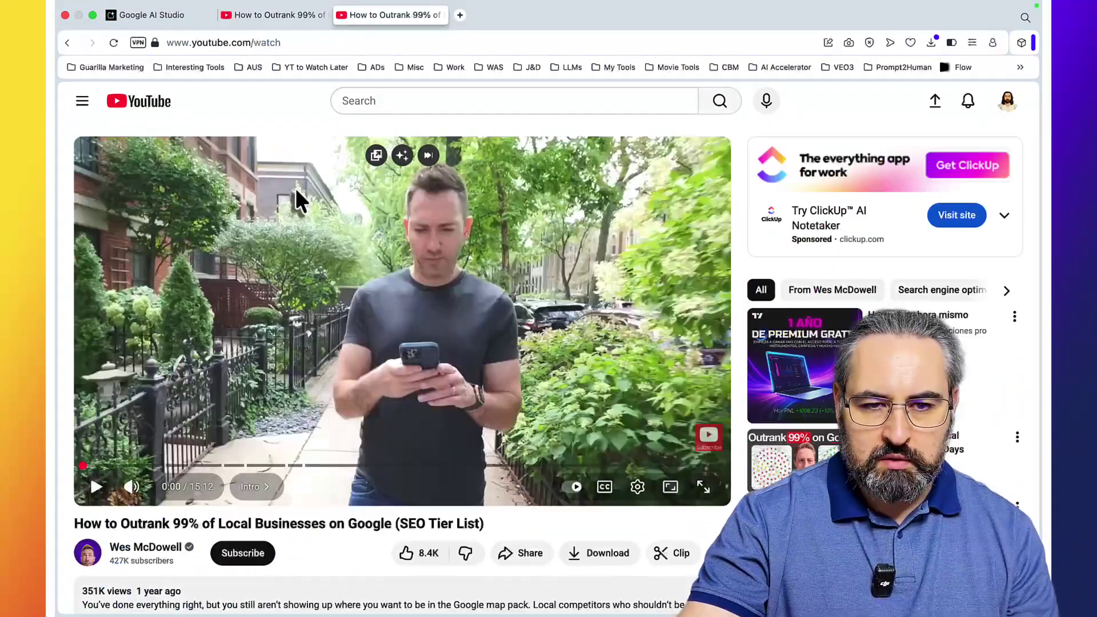
# Step: Select the viewer comments, copy them, and go back to Google AI Studio
pyautogui.click(258, 16)
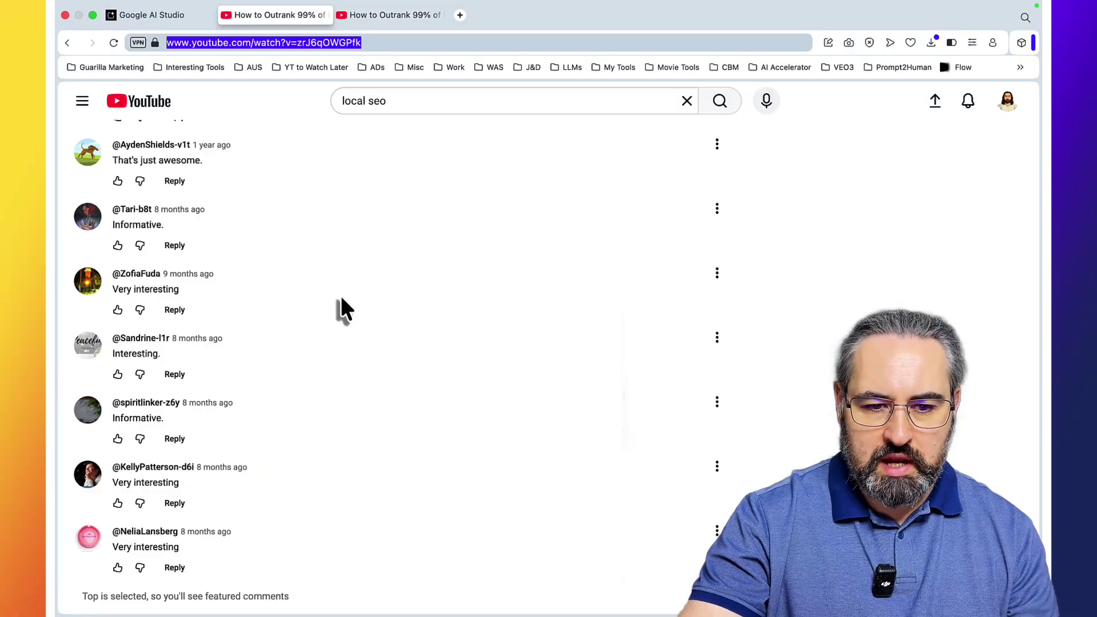
pyautogui.moveTo(314, 602); pyautogui.dragTo(190, 297)
pyautogui.scroll(-5, 176, 238)
pyautogui.click(157, 16)
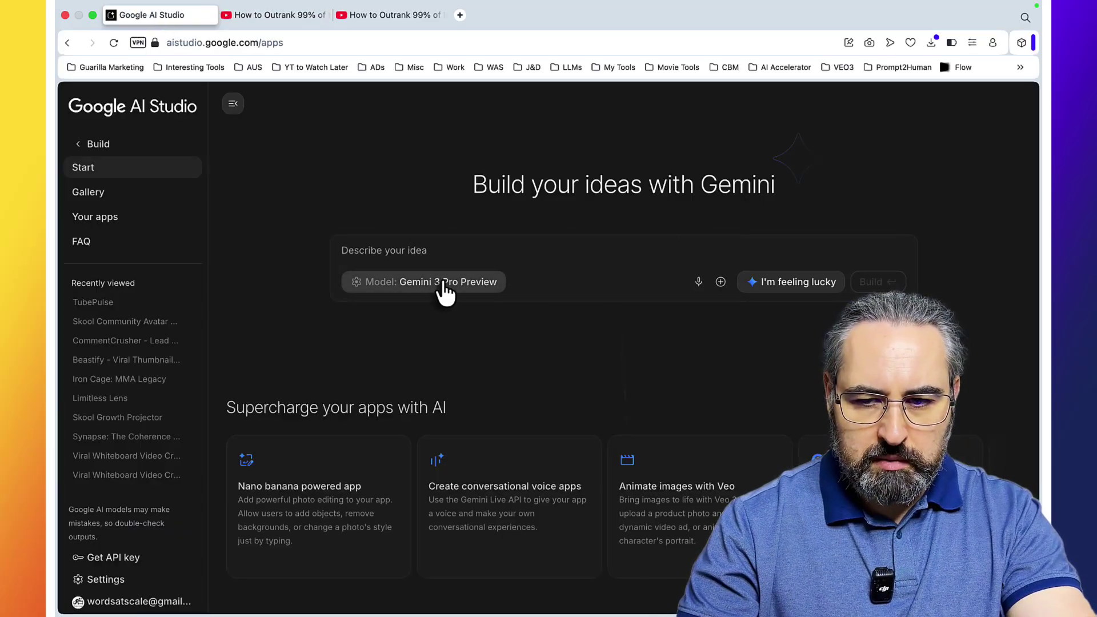
# Step: In a new Playground chat, ask Gemini for top-3 scroll-stopping lead magnet ideas from the pasted comments
pyautogui.click(79, 144)
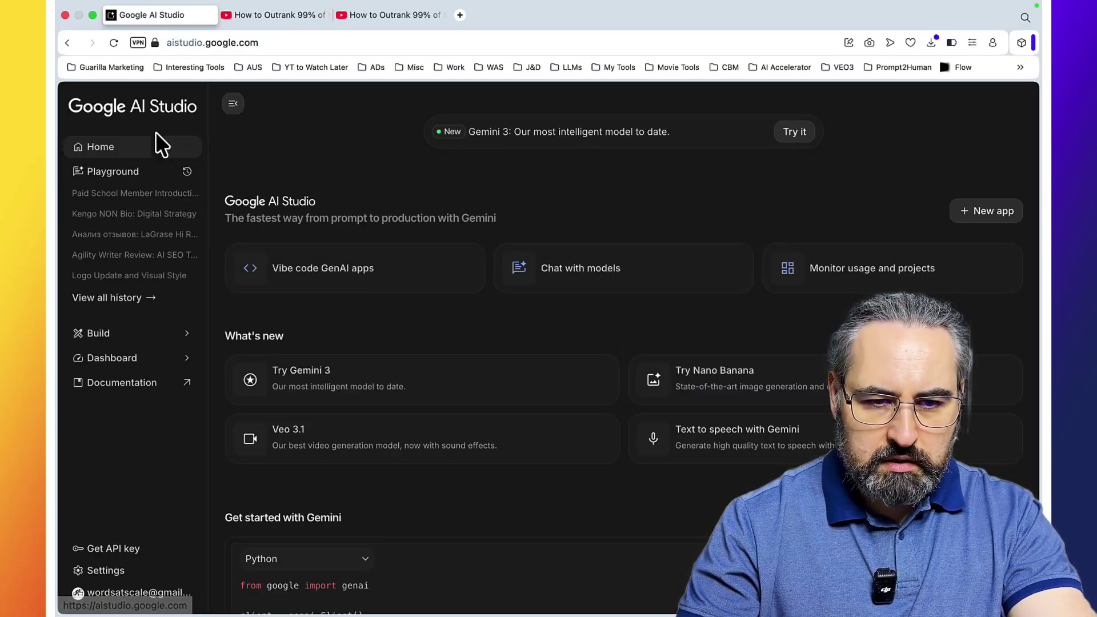
pyautogui.click(115, 170)
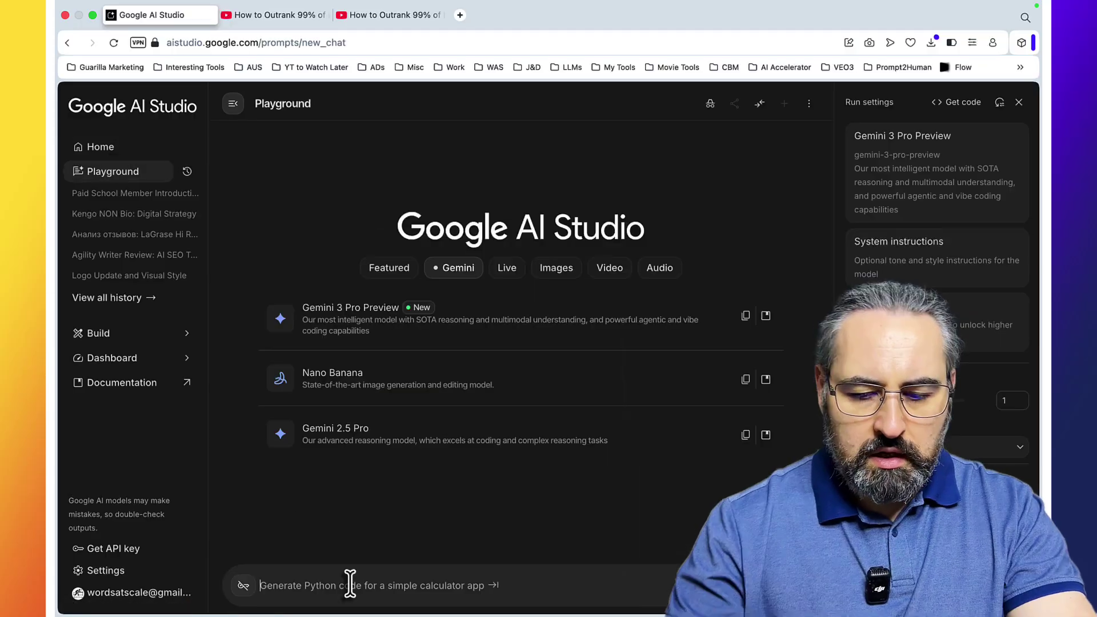
pyautogui.write('analyze the below comments')
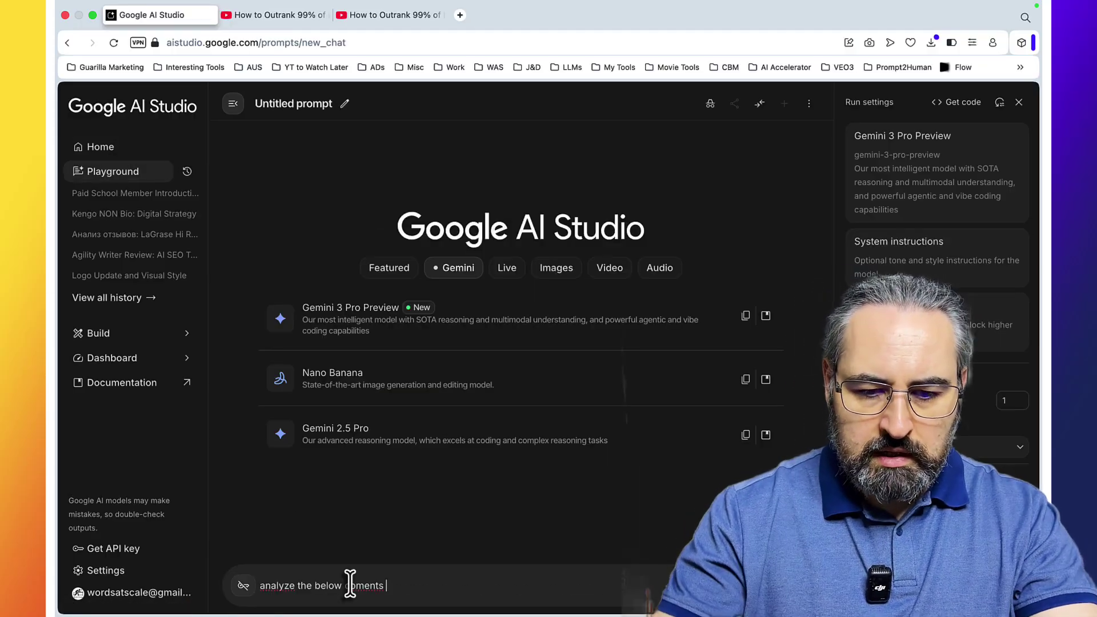
pyautogui.write(' and come u')
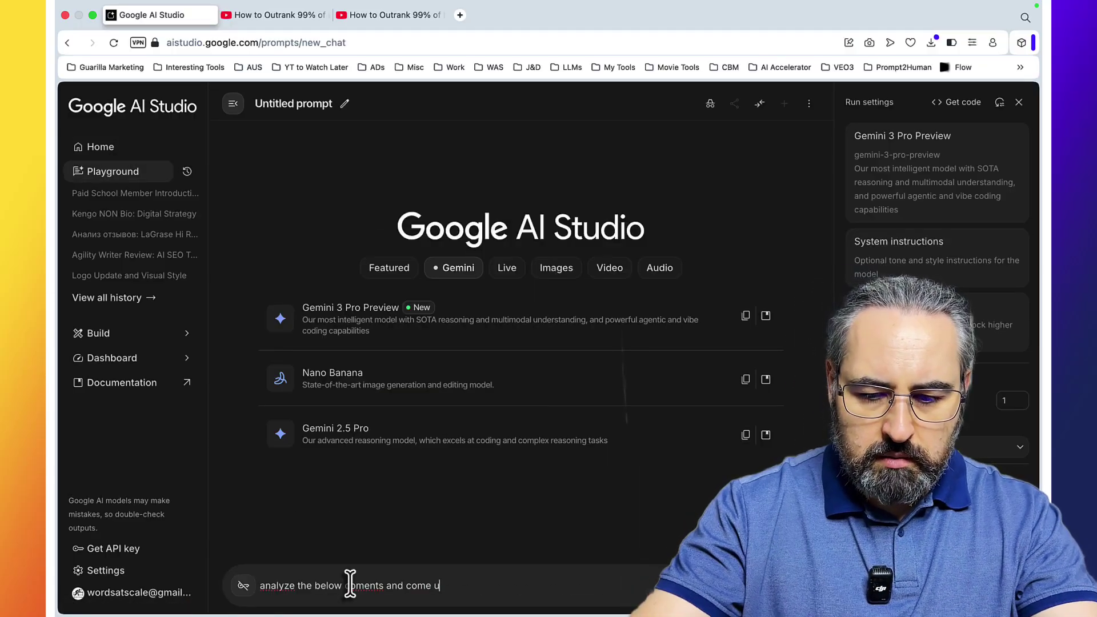
pyautogui.write('p with the top')
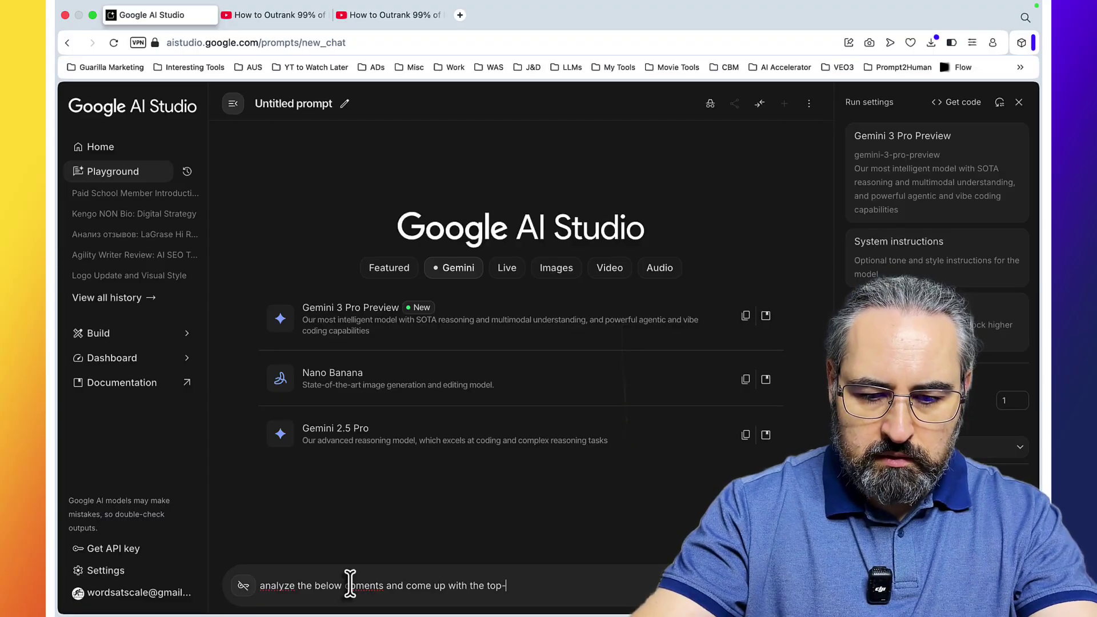
pyautogui.write('-3 scroll stopping lead magnet ideas I create fast')
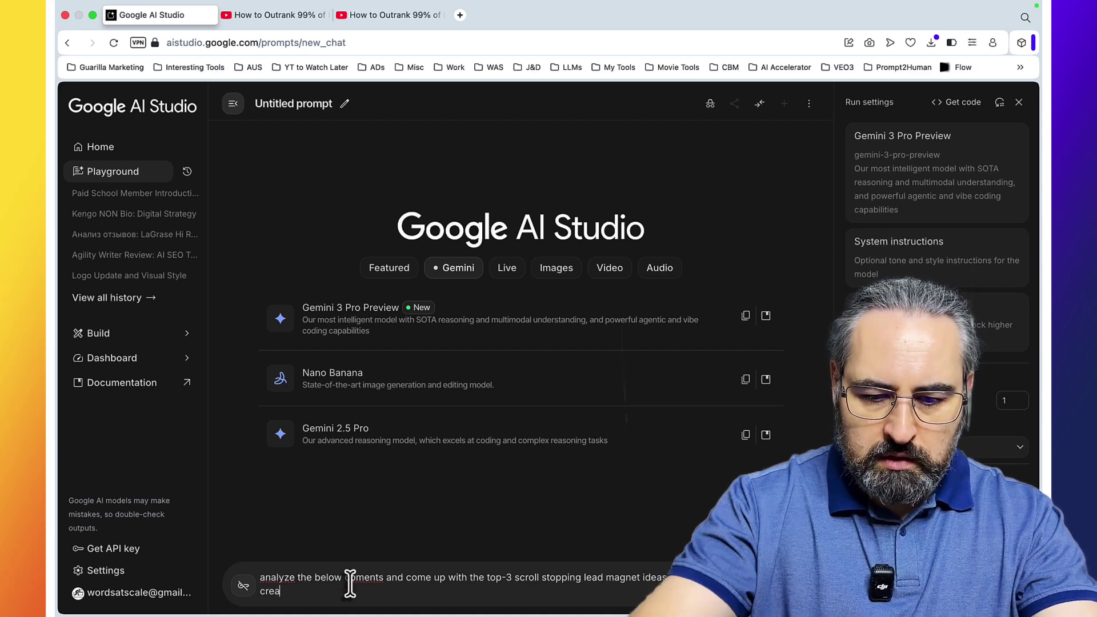
pyautogui.press('Return')
pyautogui.press('Return')
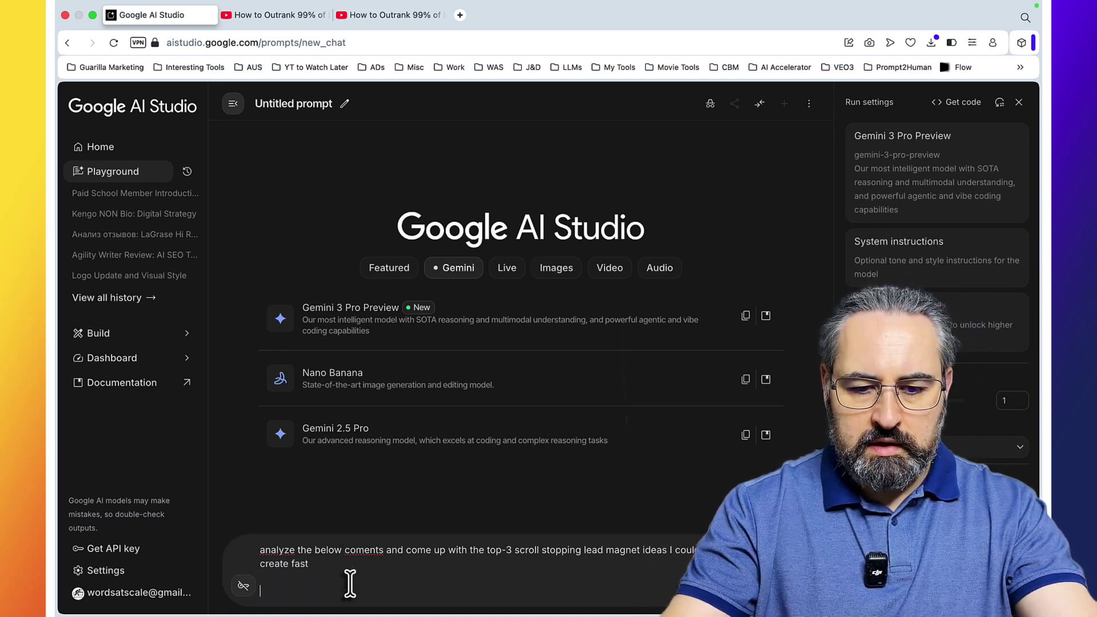
pyautogui.press('super+Return')
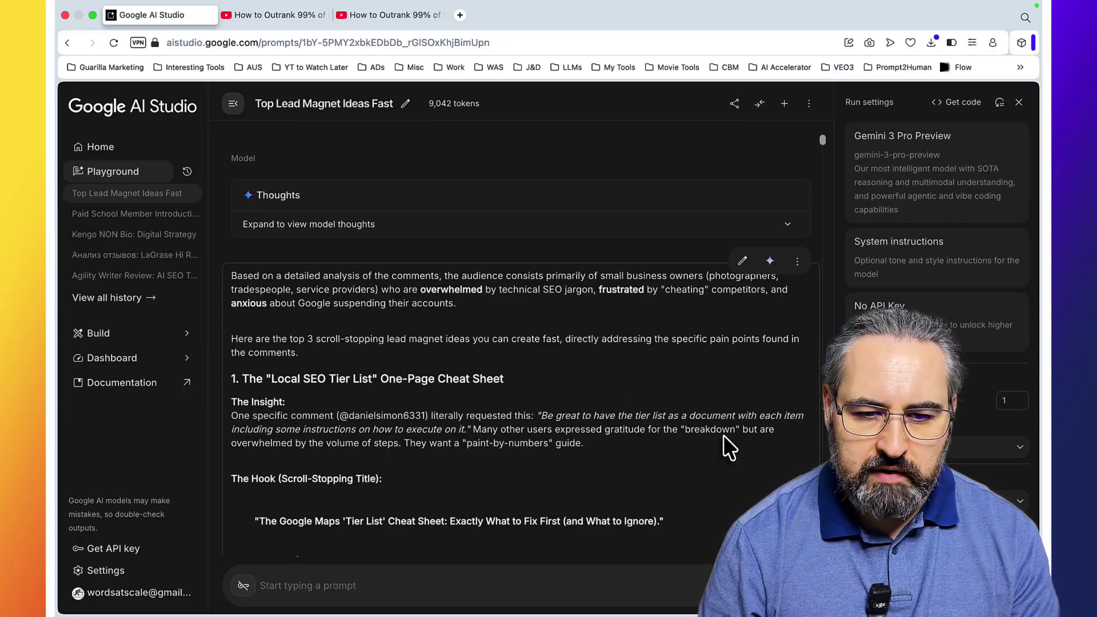
# Step: Read Gemini's three ideas and select the first, the Local SEO Tier List cheat sheet
pyautogui.scroll(-2, 723, 436)
pyautogui.scroll(-2, 723, 435)
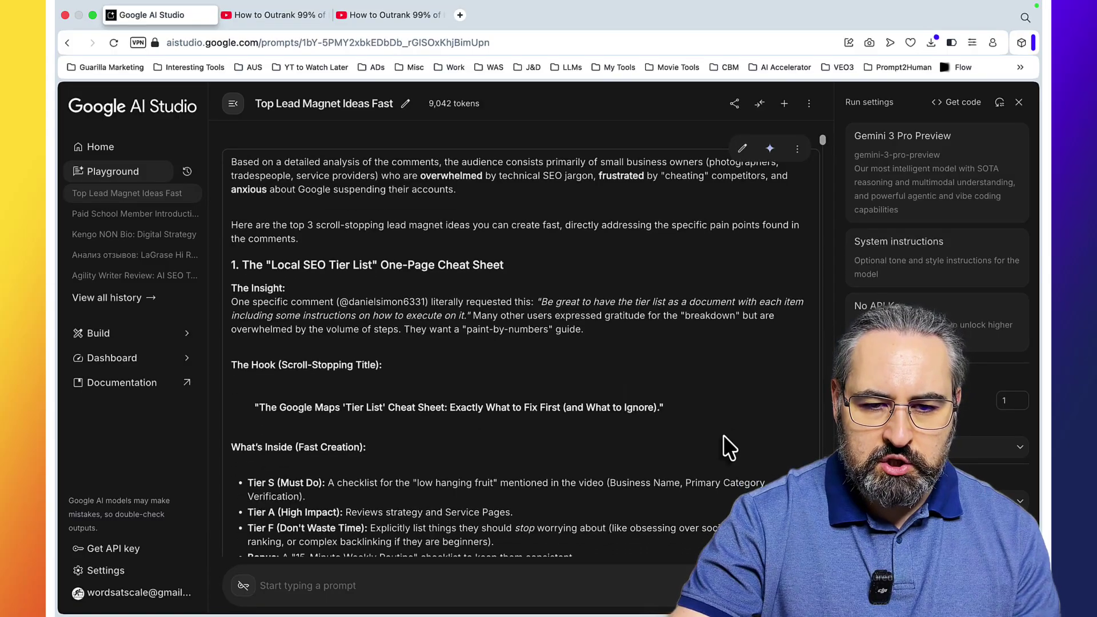
pyautogui.scroll(-2, 723, 434)
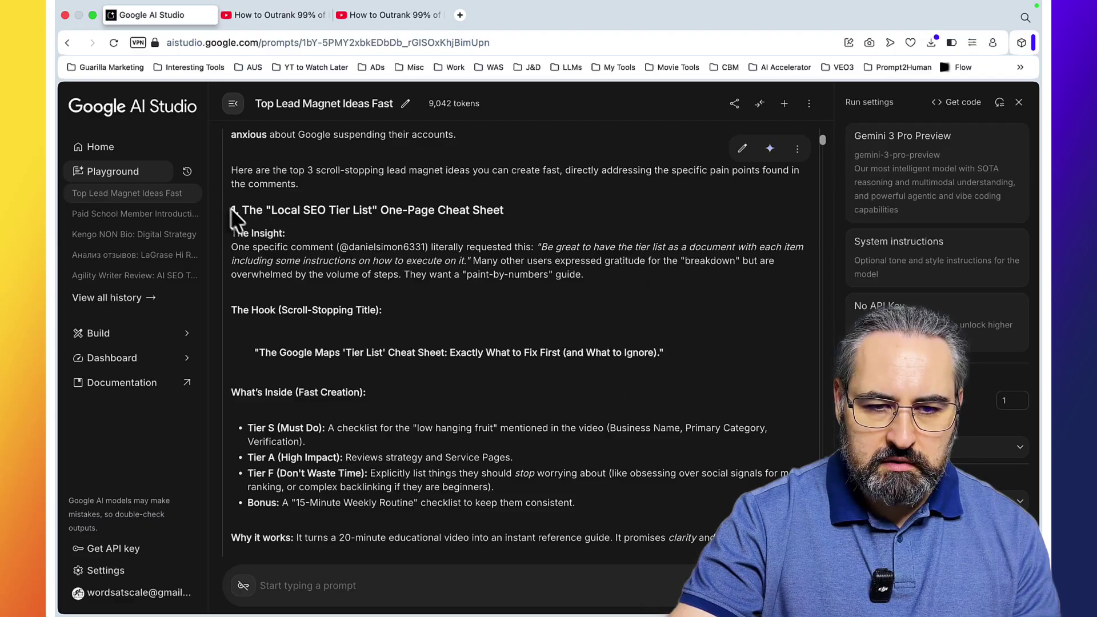
pyautogui.moveTo(234, 217); pyautogui.dragTo(571, 552)
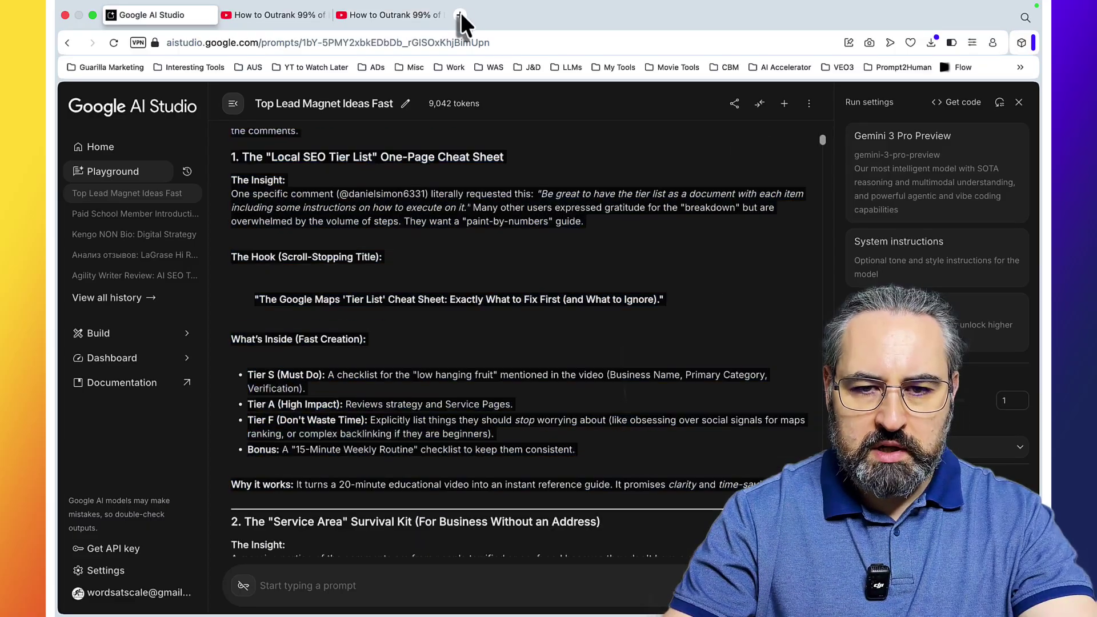
# Step: Ask the app builder to 'build me this' with the pasted Local SEO Tier List idea
pyautogui.click(460, 15)
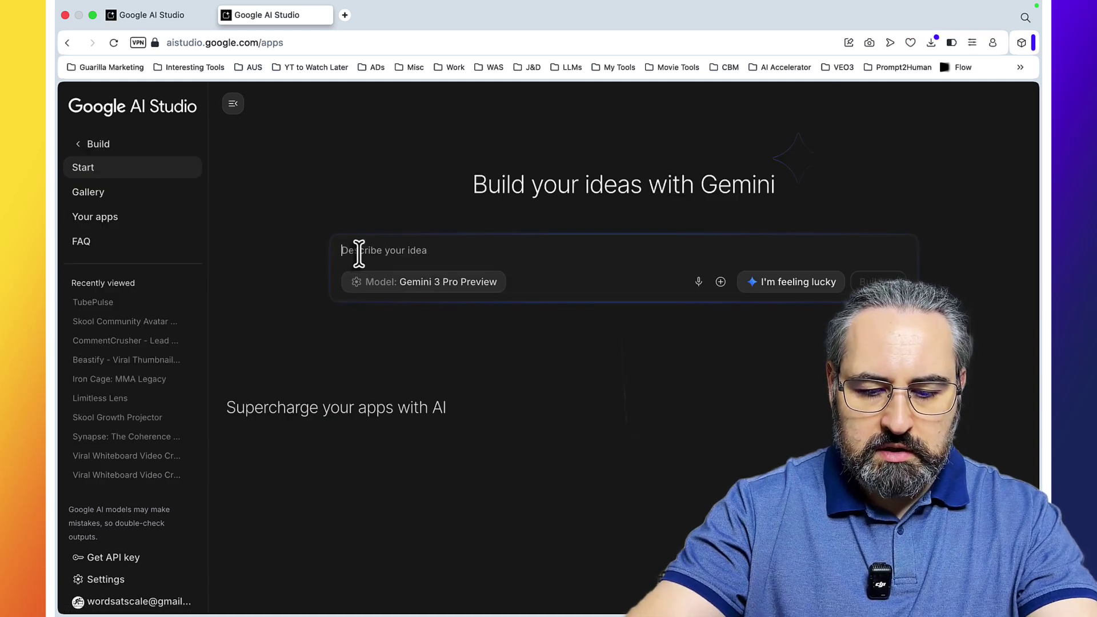
pyautogui.write('build me this')
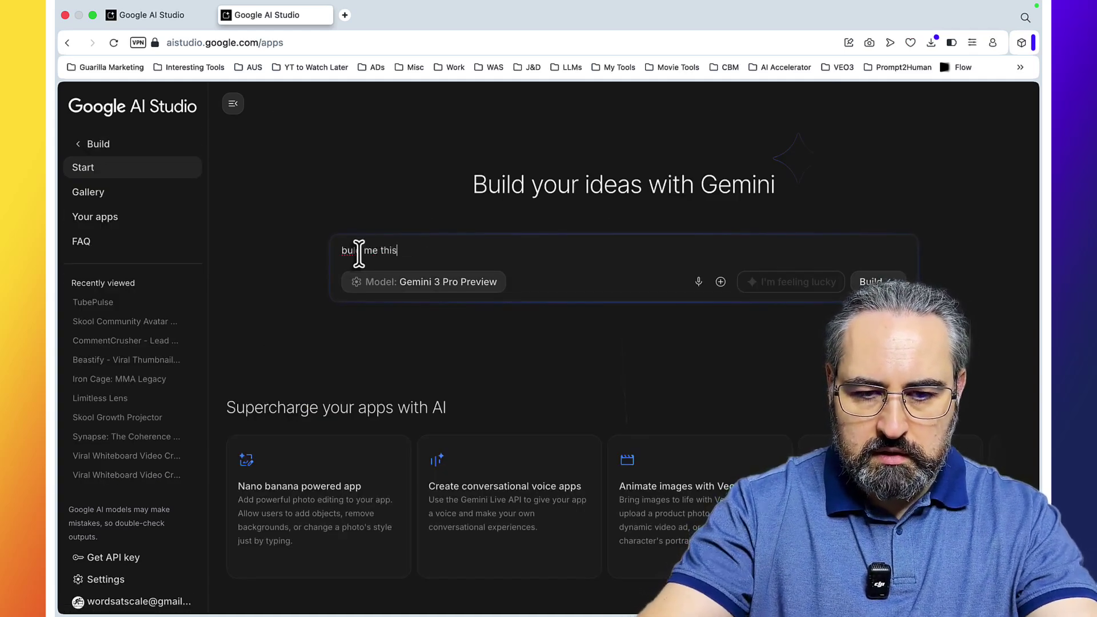
pyautogui.press('super+v')
pyautogui.press('Return')
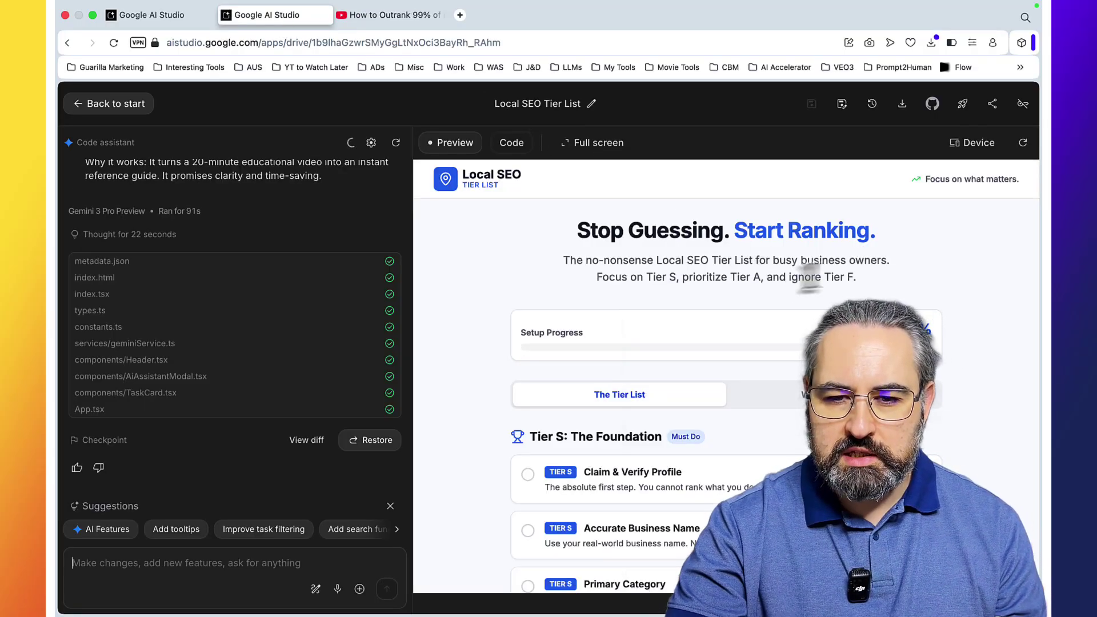
pyautogui.scroll(-3, 725, 377)
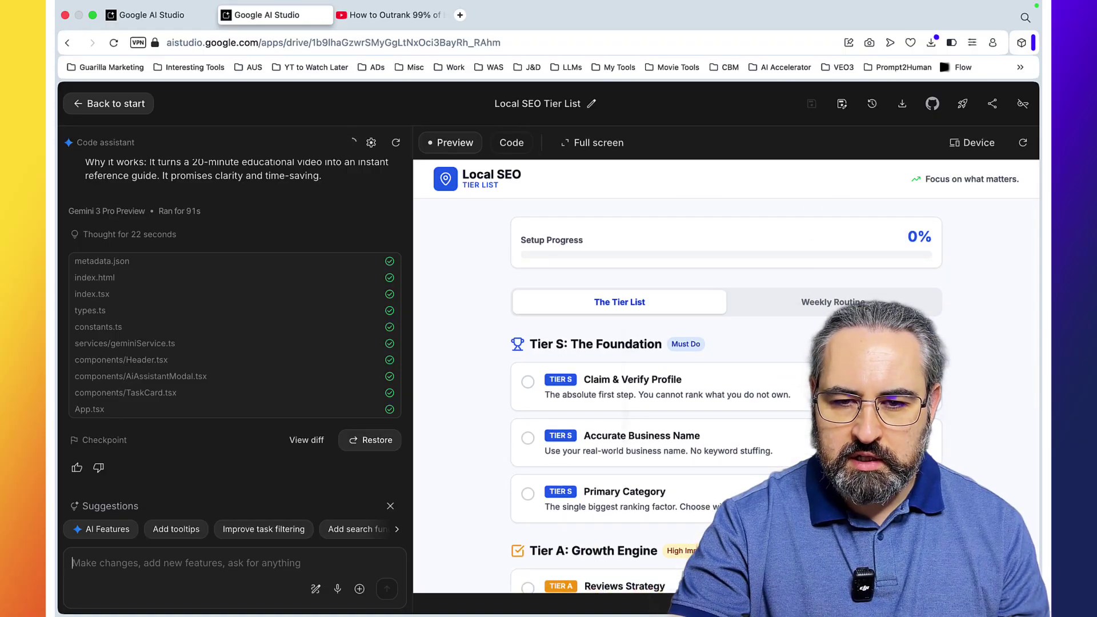
pyautogui.scroll(3, 725, 377)
# Step: Preview the generated app full screen and check the Claim & Verify Profile task details
pyautogui.click(594, 143)
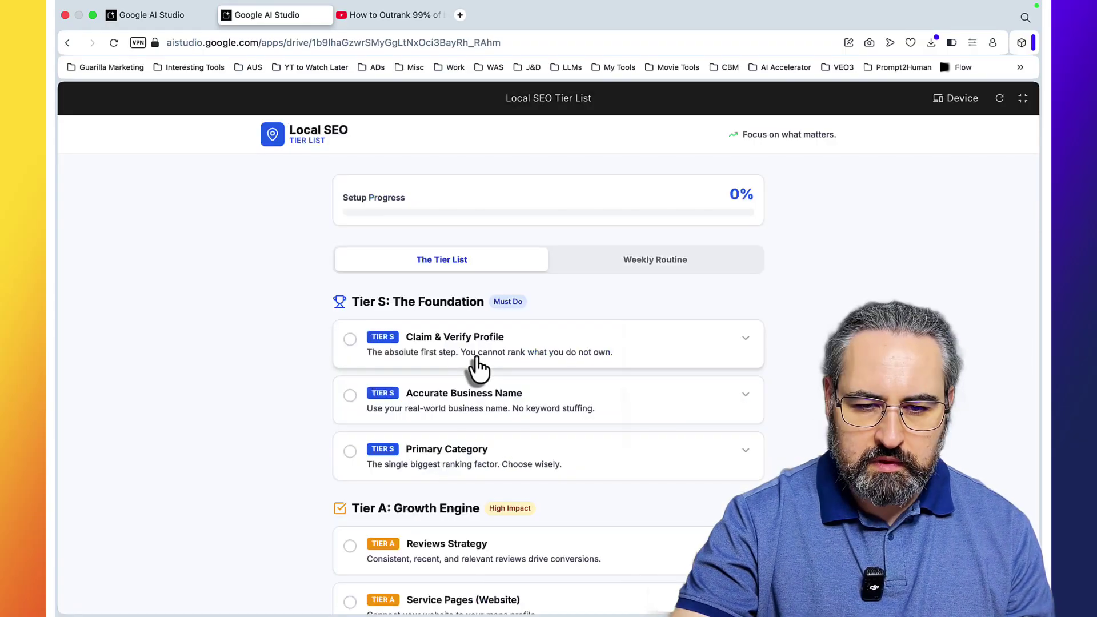
pyautogui.click(486, 357)
pyautogui.click(486, 357)
pyautogui.scroll(-2, 486, 364)
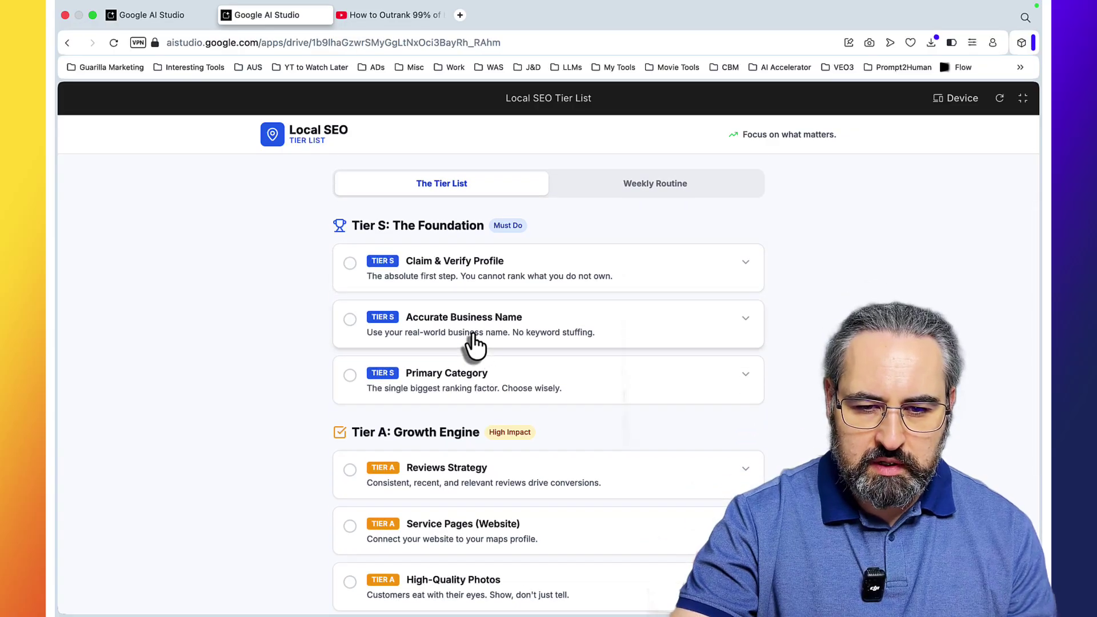
pyautogui.scroll(-2, 469, 331)
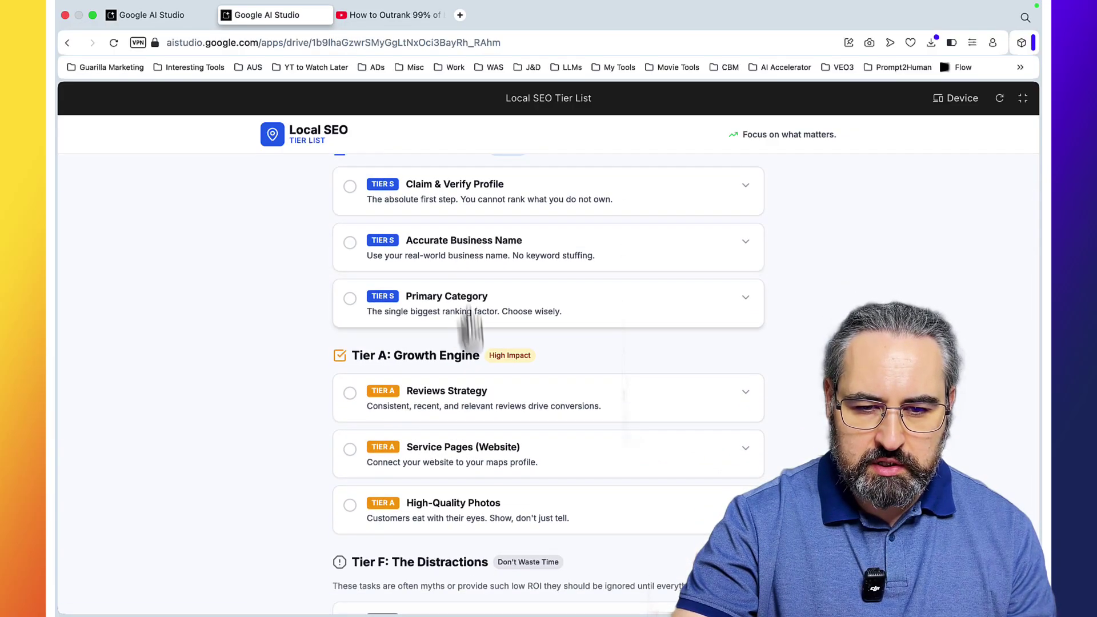
pyautogui.scroll(-1, 491, 371)
pyautogui.scroll(-1, 505, 409)
pyautogui.scroll(-2, 504, 409)
pyautogui.scroll(8, 537, 409)
# Step: Visit the Weekly Routine section, then expand the Service Pages (Website) tip in the Tier List
pyautogui.click(655, 326)
pyautogui.click(457, 331)
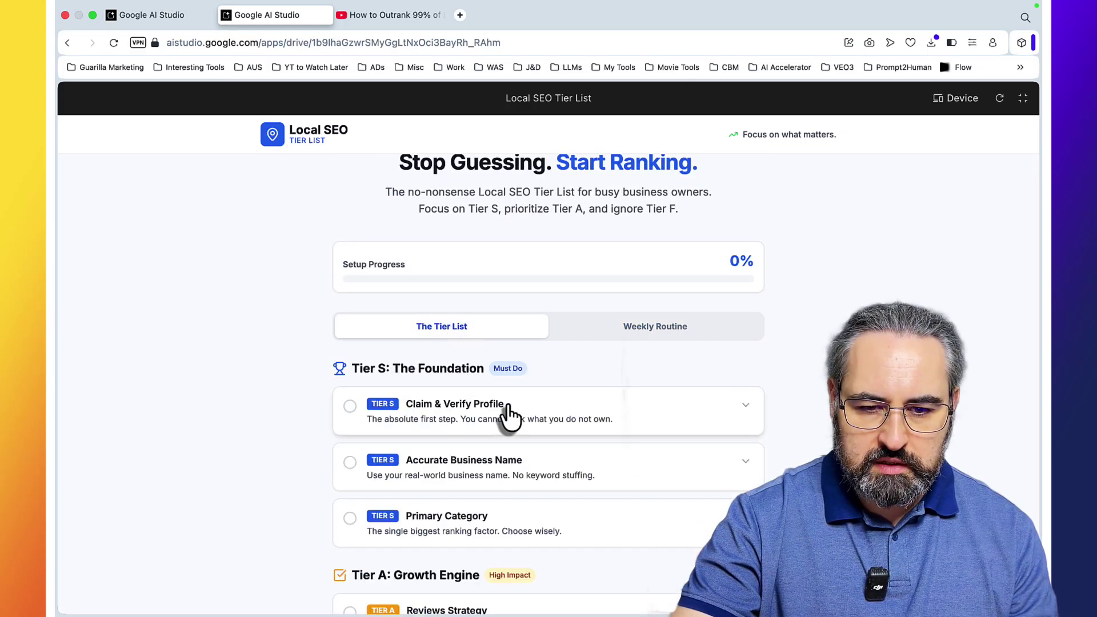
pyautogui.scroll(-6, 571, 417)
pyautogui.click(430, 437)
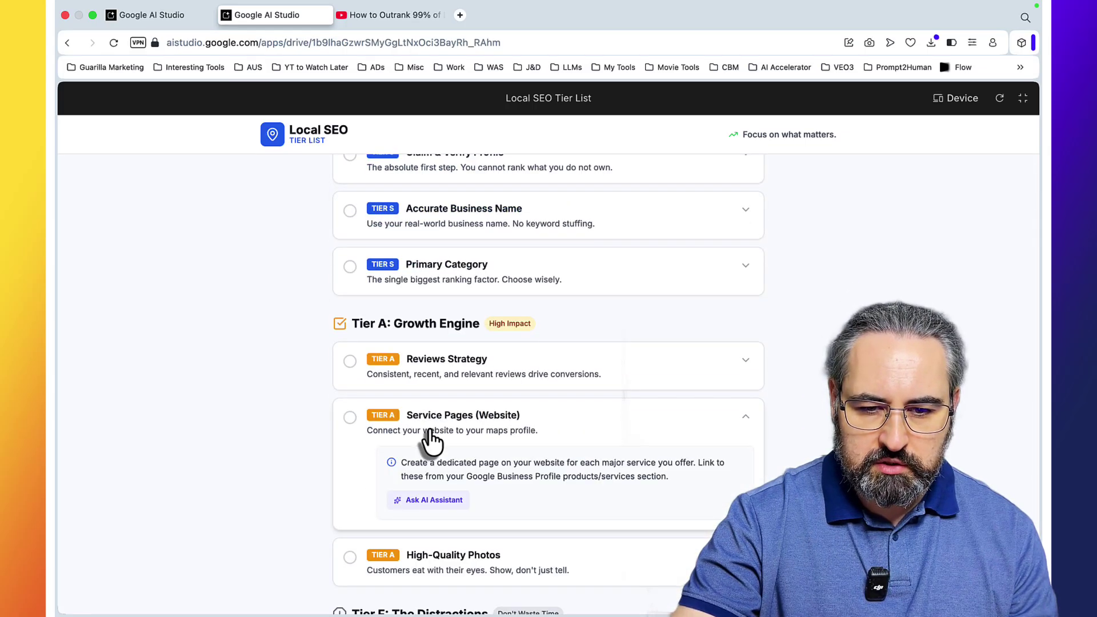
pyautogui.scroll(5, 436, 514)
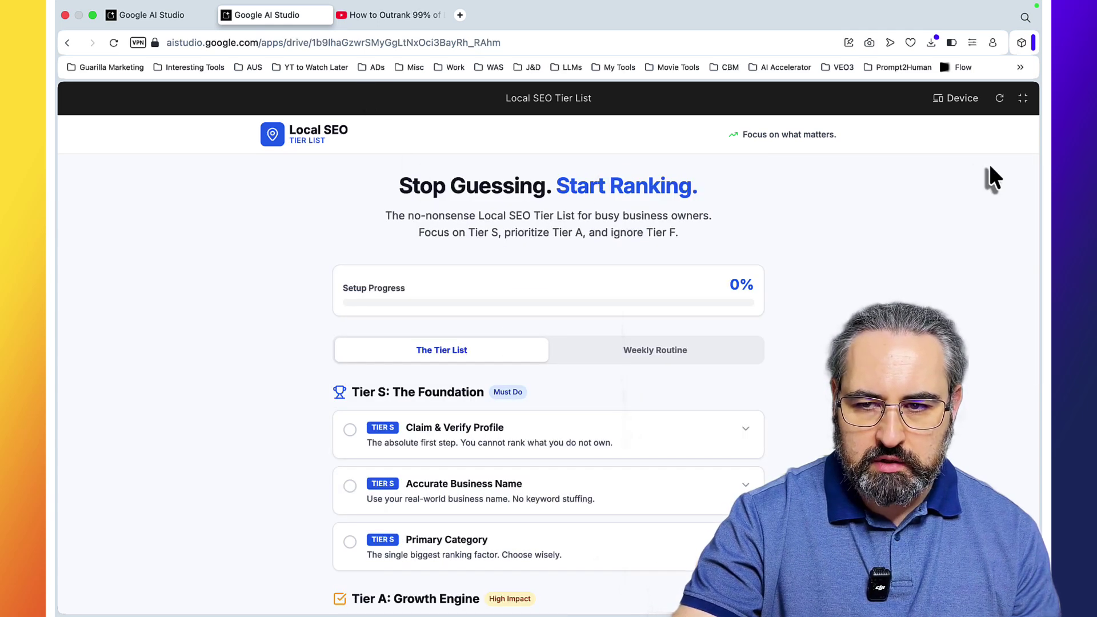
# Step: Leave full screen, select all text on the YouTube video page including the transcript, and return to AI Studio
pyautogui.click(1022, 97)
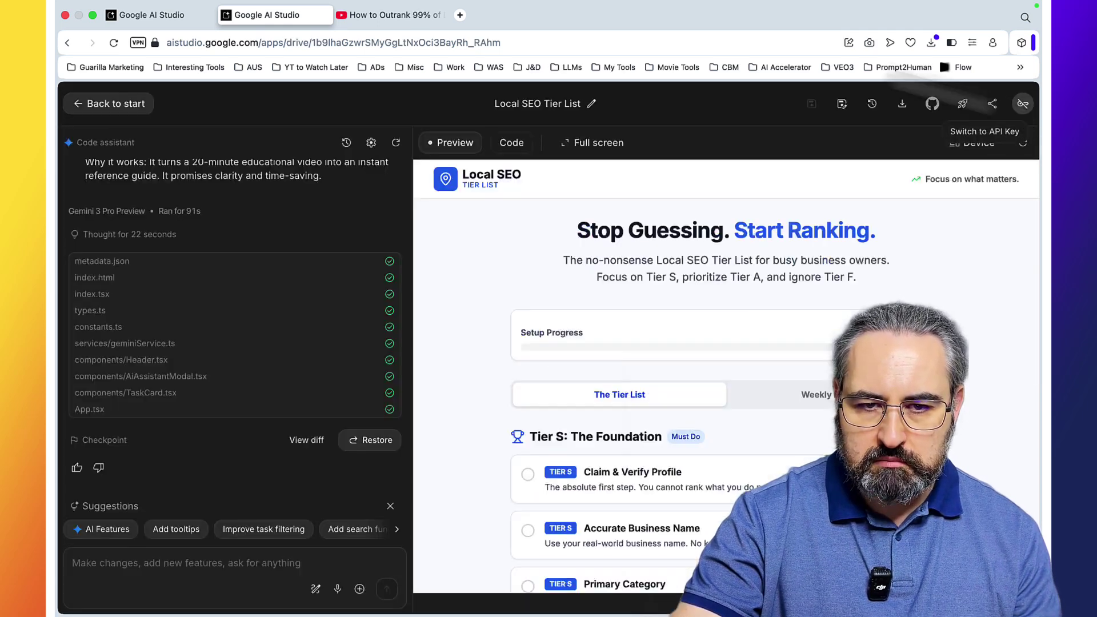
pyautogui.click(408, 14)
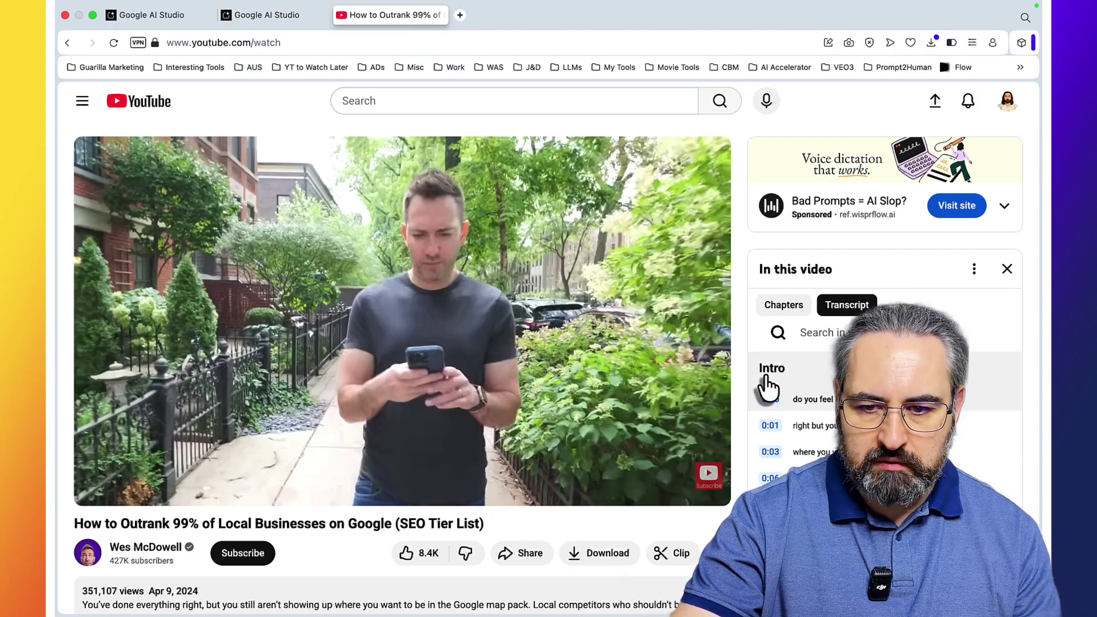
pyautogui.scroll(-20, 767, 400)
pyautogui.press('super+a')
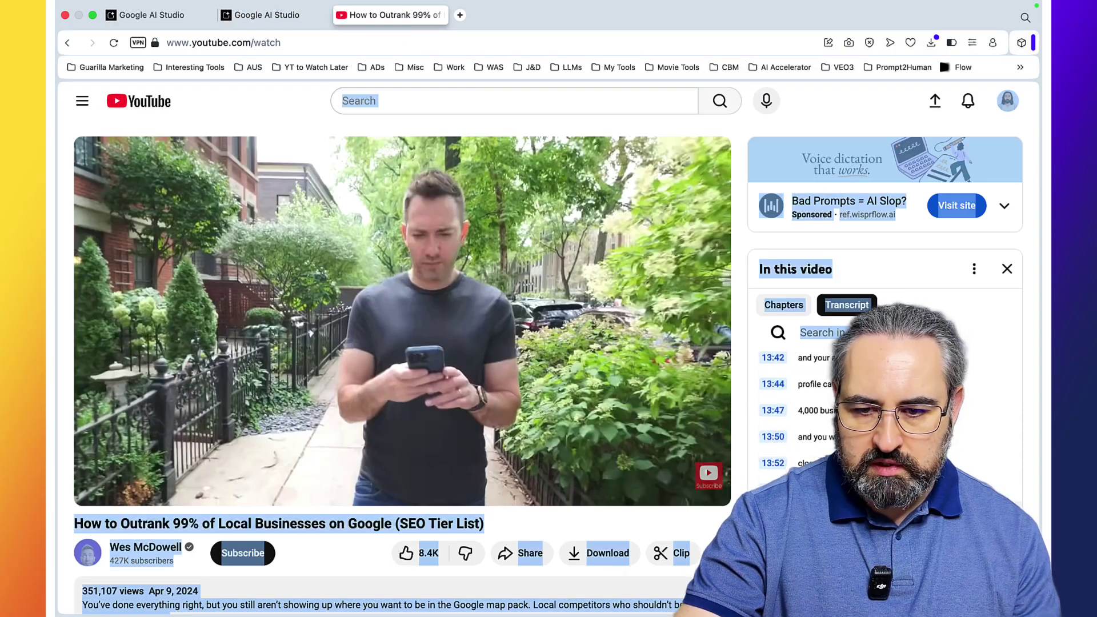
pyautogui.scroll(-4, 400, 342)
pyautogui.rightClick(272, 19)
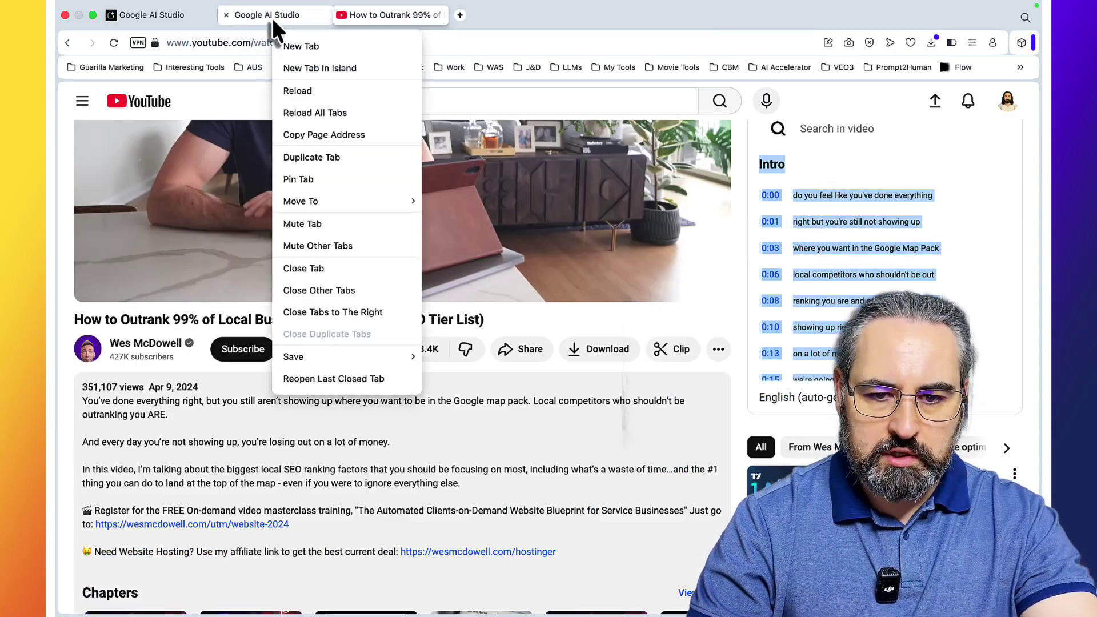
pyautogui.click(269, 17)
# Step: Ask the assistant to update the tier list with the video transcript below a ----- divider
pyautogui.click(154, 559)
pyautogui.write('up')
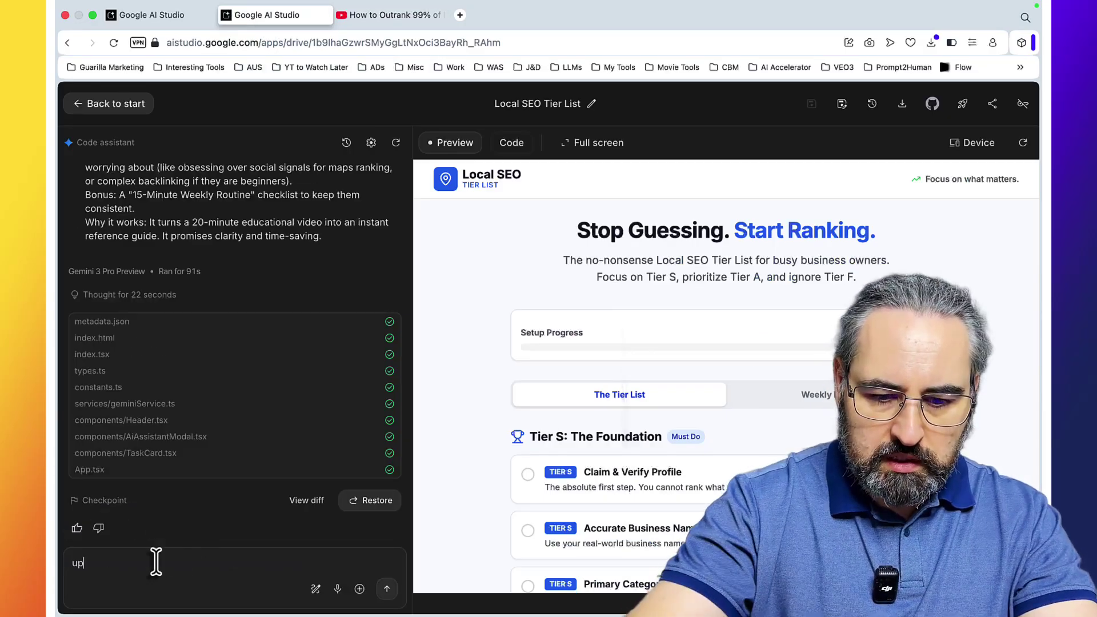
pyautogui.write('date the tier list')
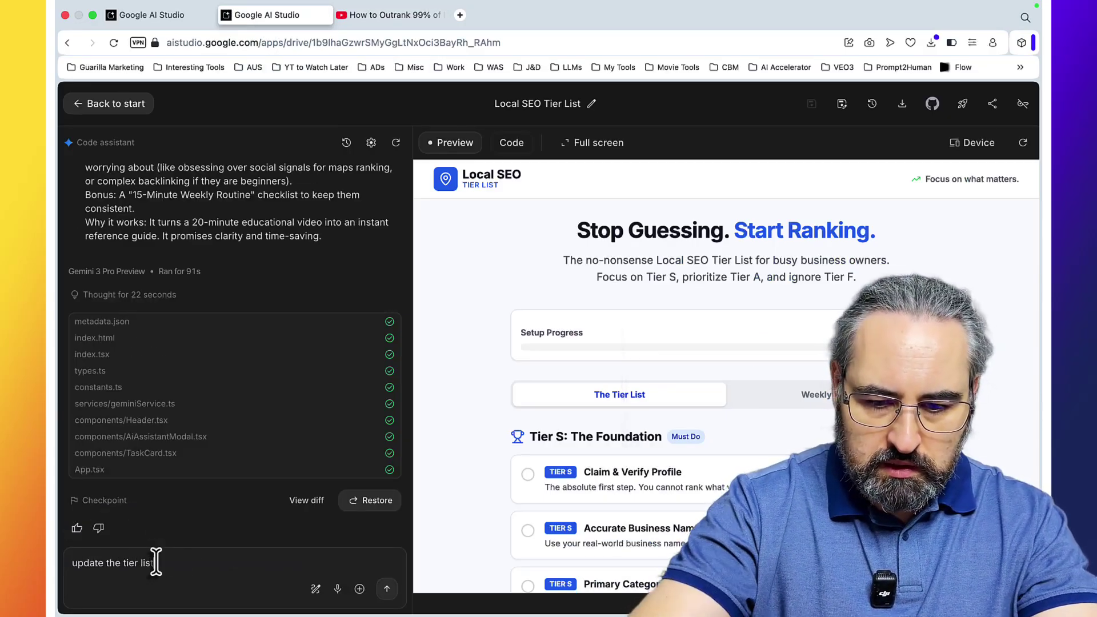
pyautogui.write(' with the below i')
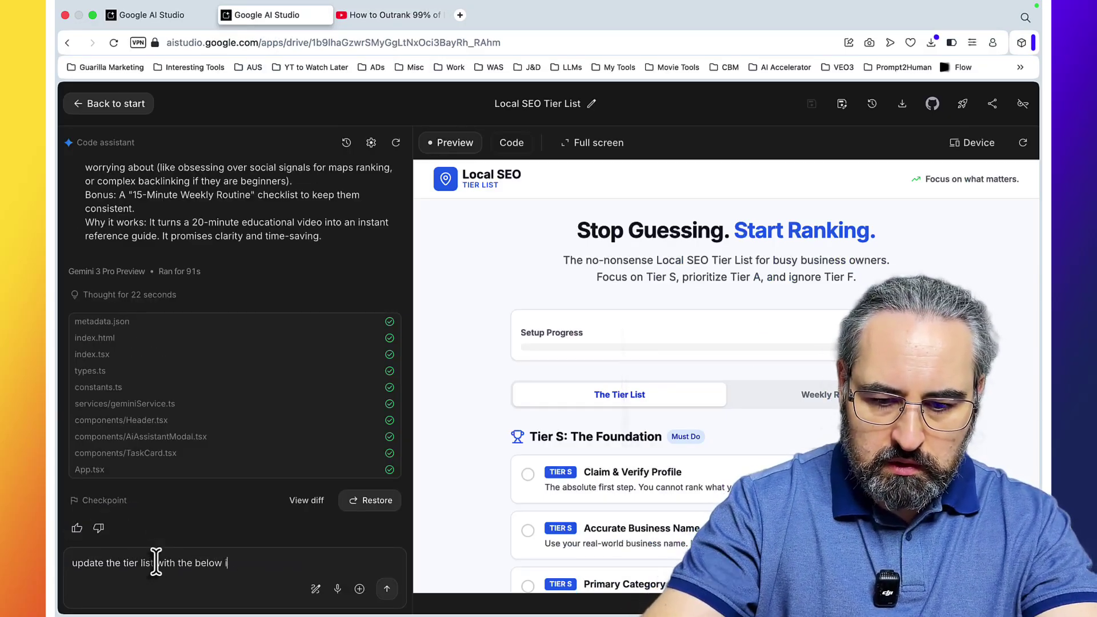
pyautogui.write('nformation forn a vid')
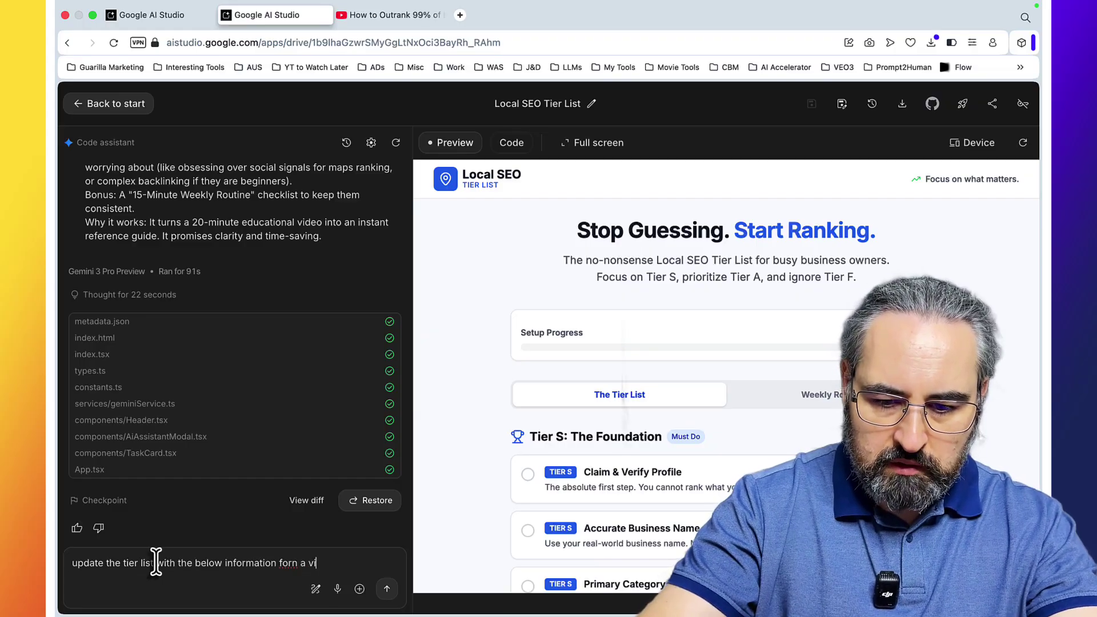
pyautogui.write('o trabnscript')
pyautogui.hotkey('shift', 'Return')
pyautogui.hotkey('shift', 'Return')
pyautogui.write('-----')
pyautogui.hotkey('shift', 'Return')
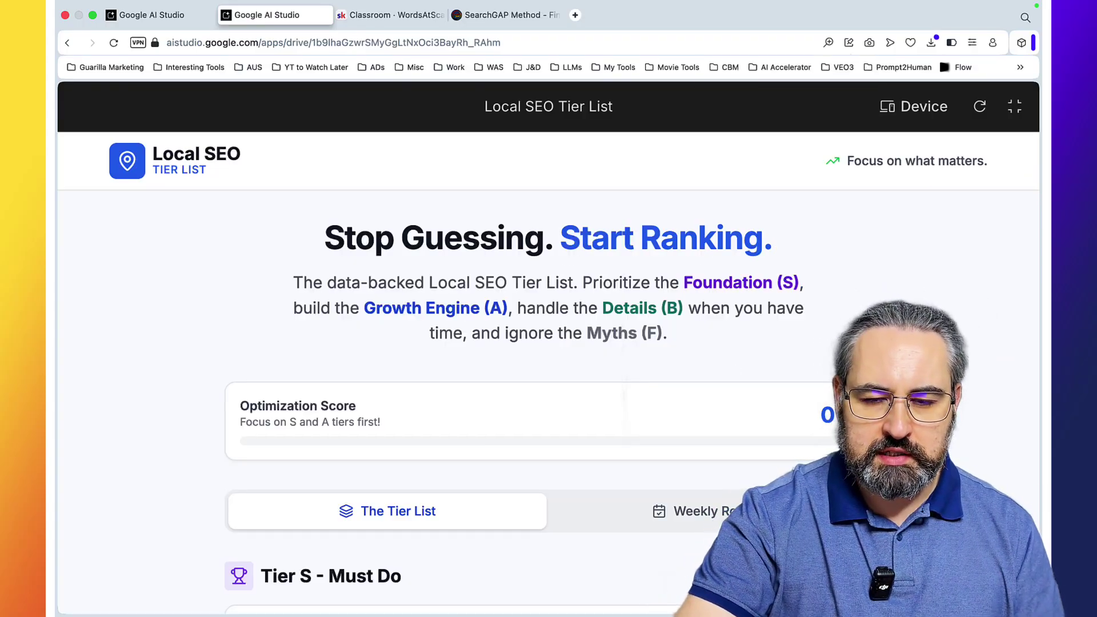
# Step: Check the Primary & Additional Categories, Keywords in Landing Page Title and Keywords in Business Name tips
pyautogui.scroll(-3, 869, 282)
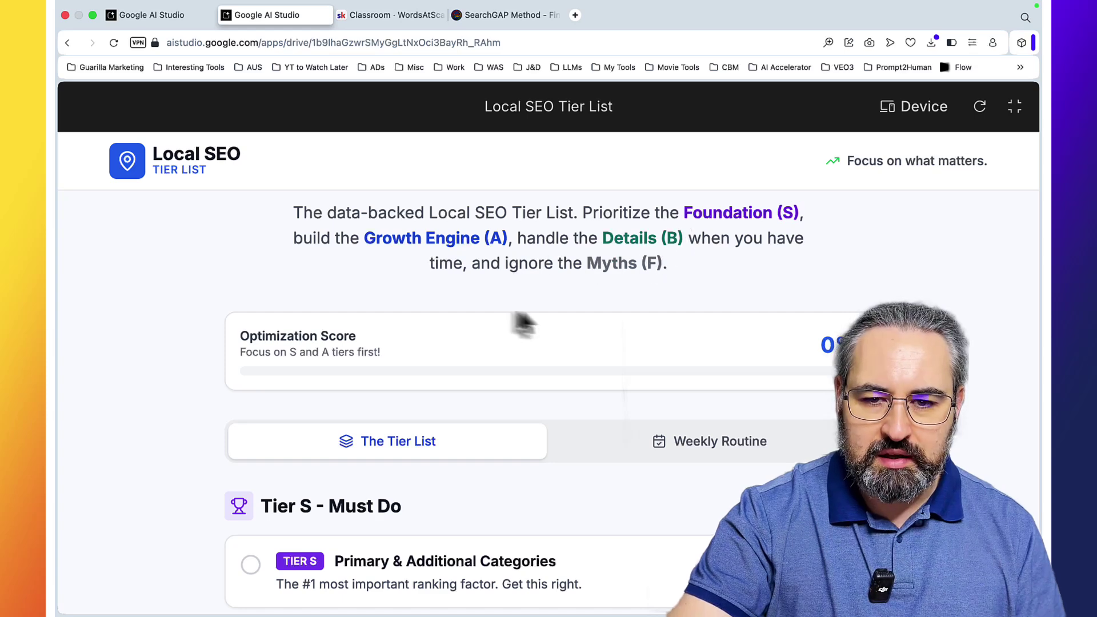
pyautogui.scroll(-5, 667, 313)
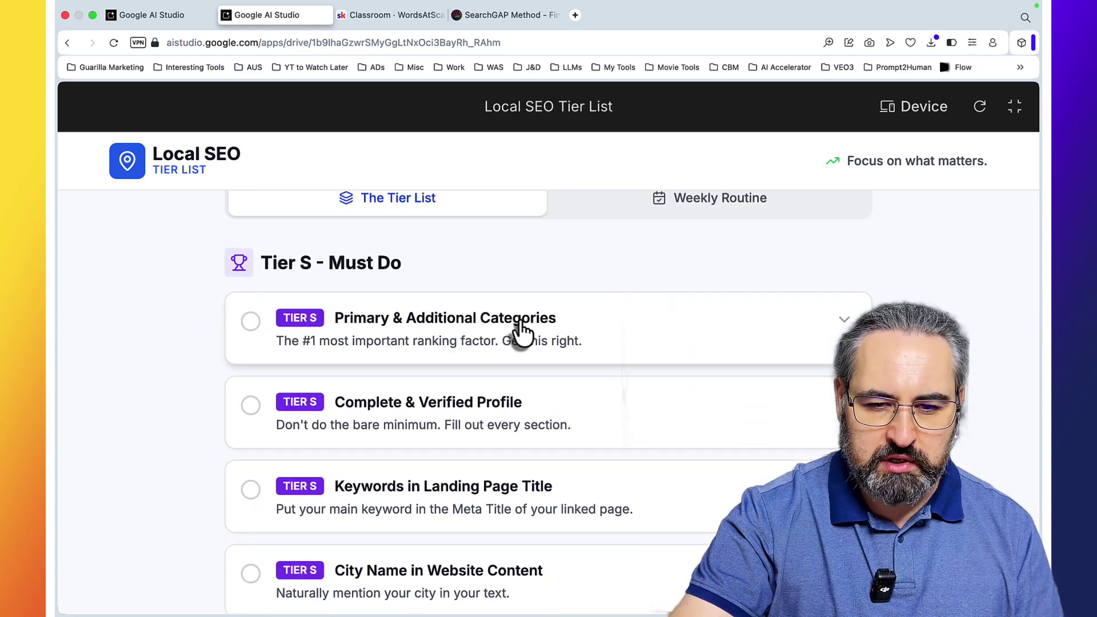
pyautogui.click(521, 330)
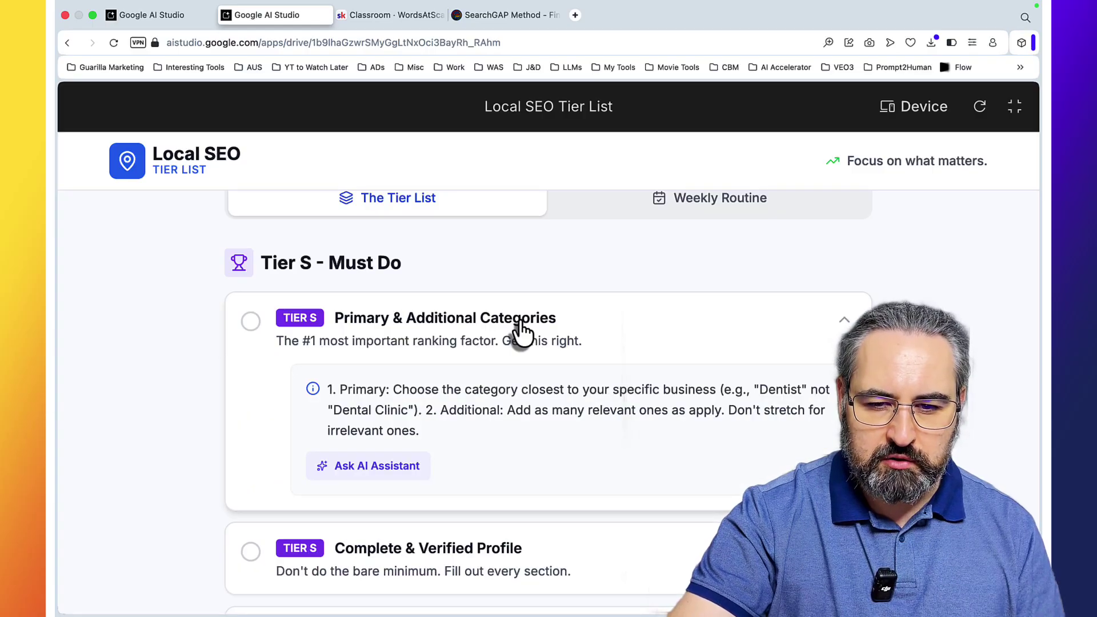
pyautogui.click(521, 326)
pyautogui.scroll(-3, 532, 371)
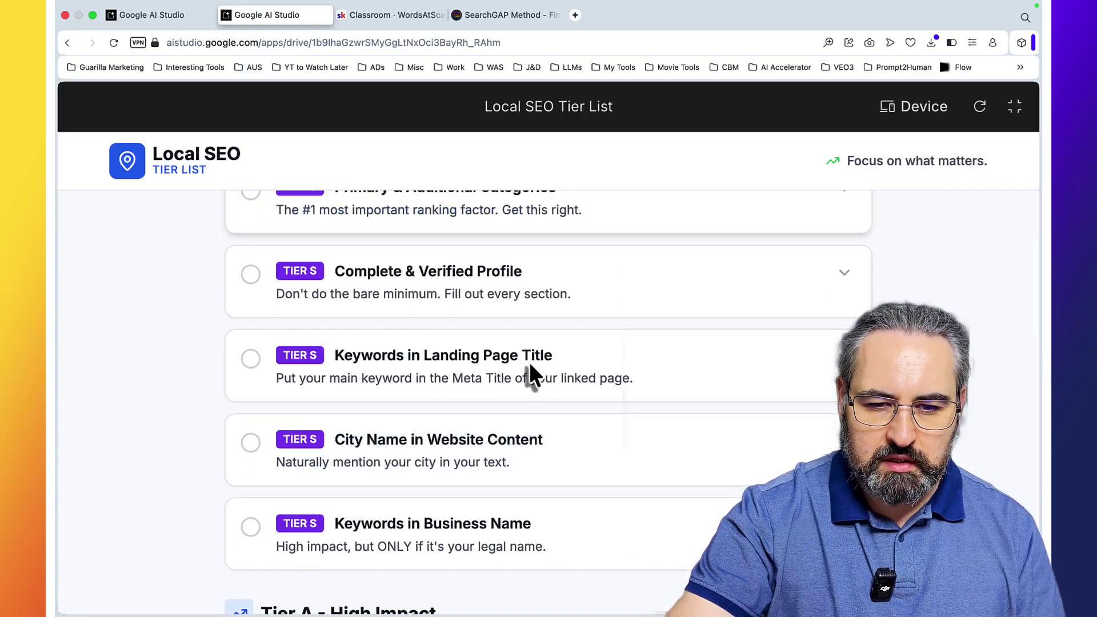
pyautogui.click(485, 368)
pyautogui.click(485, 369)
pyautogui.scroll(-3, 483, 372)
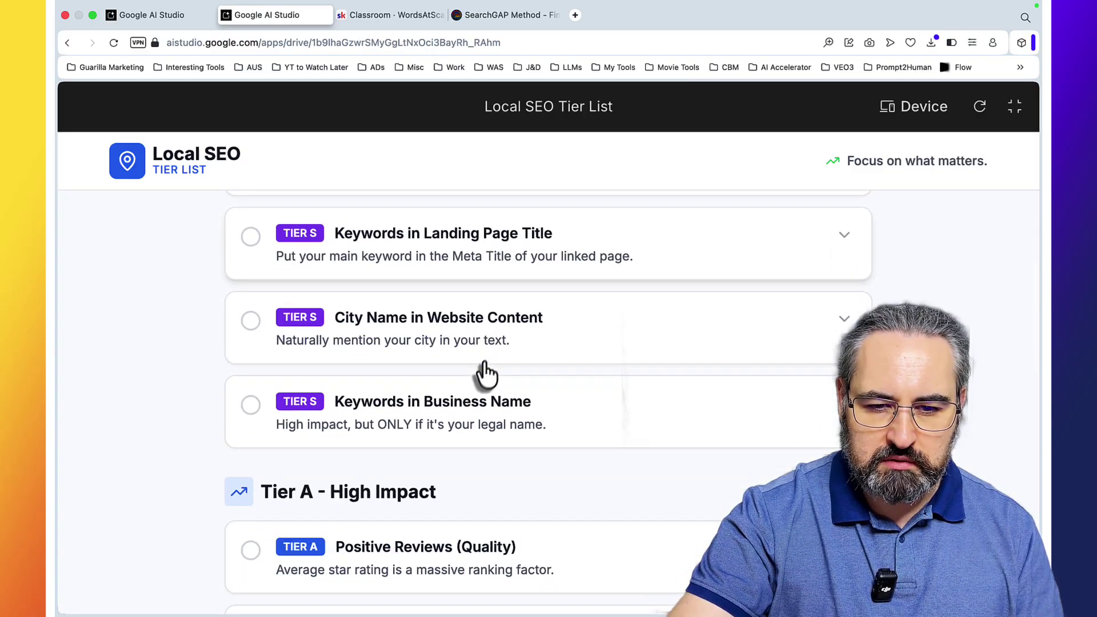
pyautogui.doubleClick(465, 402)
pyautogui.scroll(-4, 472, 406)
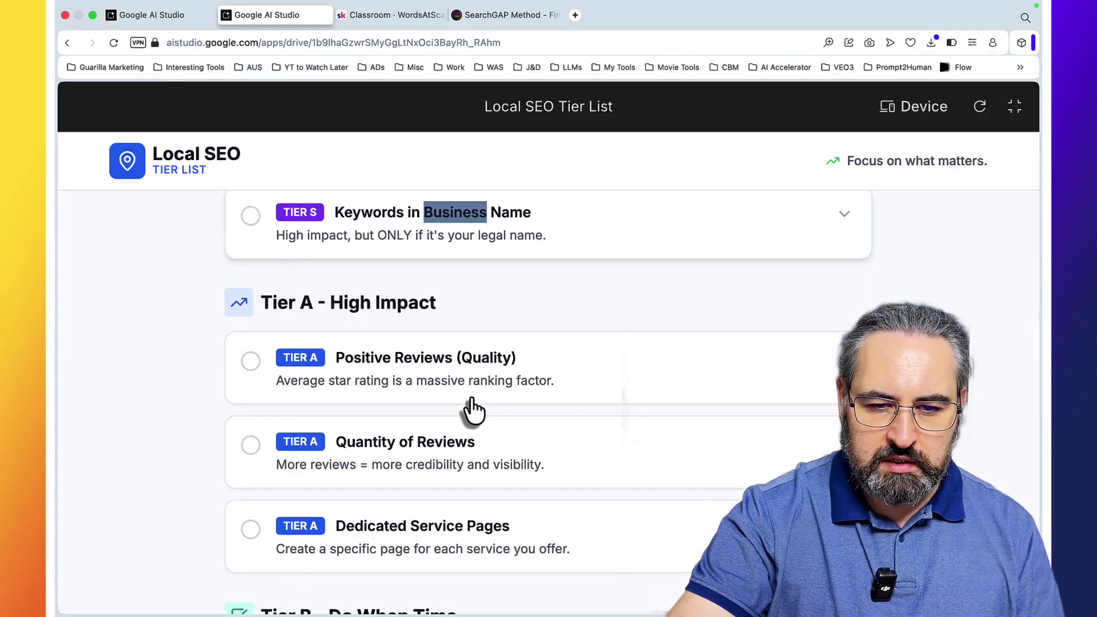
# Step: Open the Positive Reviews (Quality), Quantity of Reviews and Dedicated Service Pages tips, ending on Positive Reviews
pyautogui.click(440, 374)
pyautogui.scroll(-3, 437, 366)
pyautogui.click(446, 376)
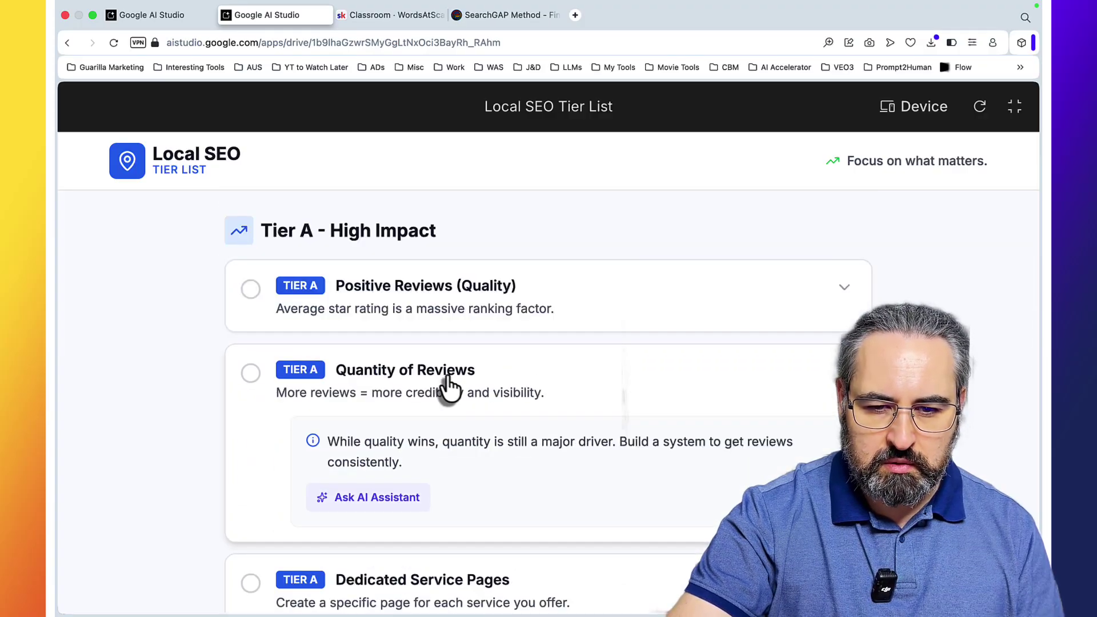
pyautogui.scroll(-3, 439, 372)
pyautogui.click(428, 358)
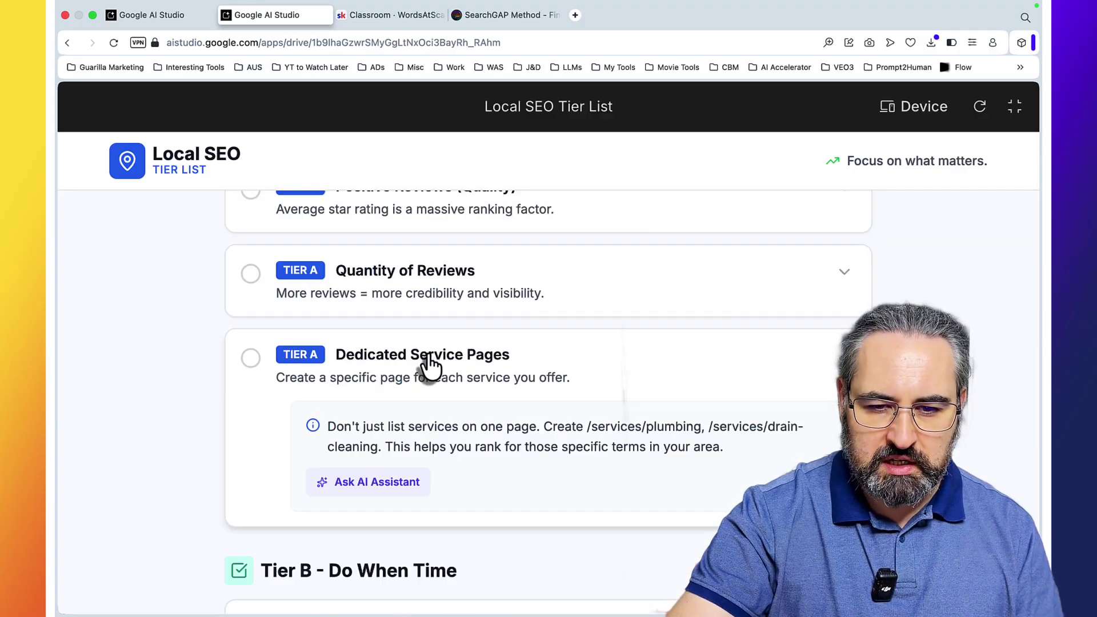
pyautogui.click(428, 361)
pyautogui.scroll(3, 497, 436)
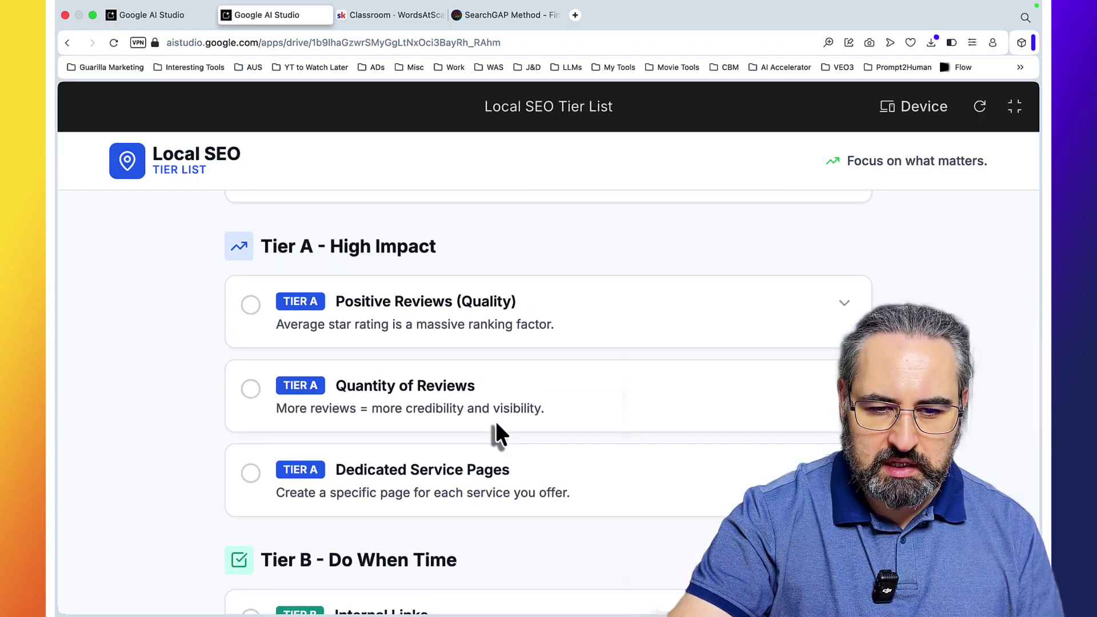
pyautogui.click(438, 373)
# Step: Ask the AI SEO Consultant about Positive Reviews (Quality), read its advice, and close the dialog
pyautogui.click(369, 479)
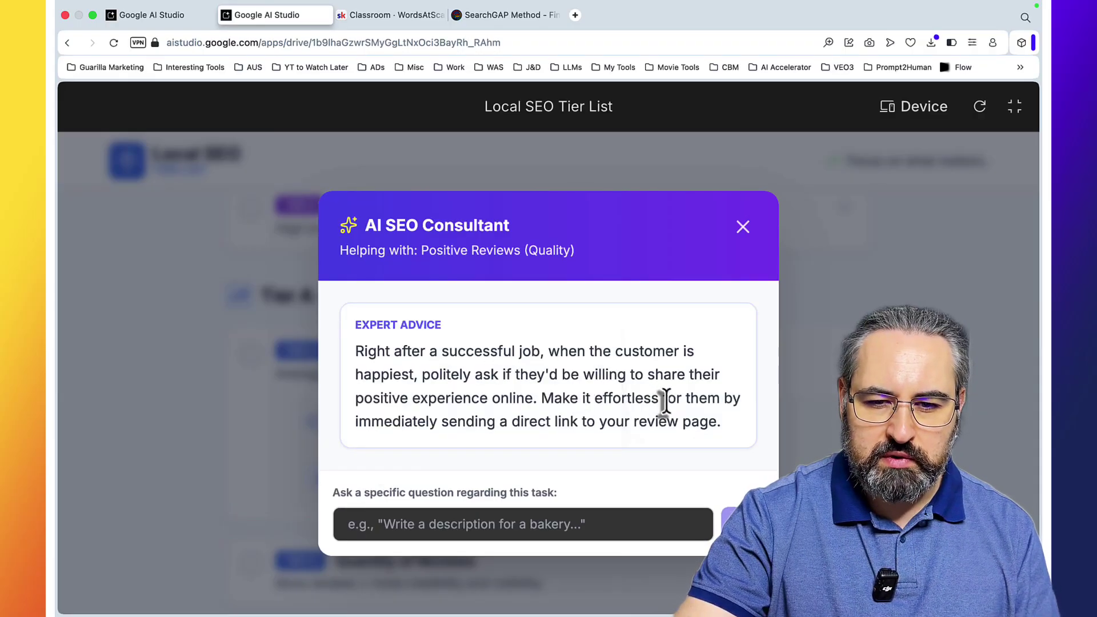
pyautogui.scroll(-1, 667, 406)
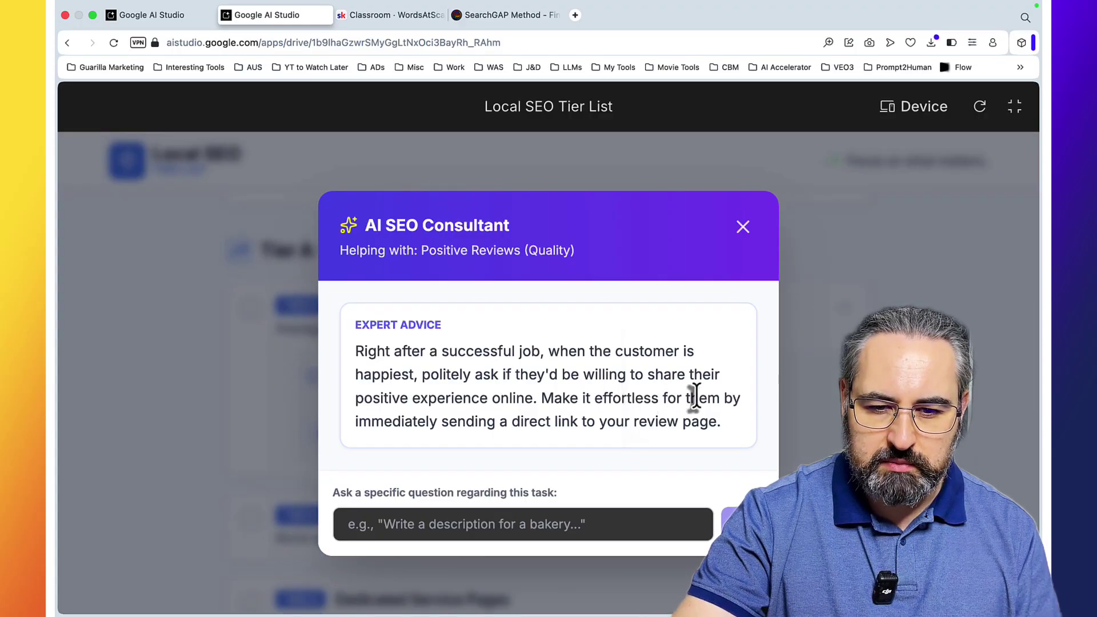
pyautogui.click(743, 227)
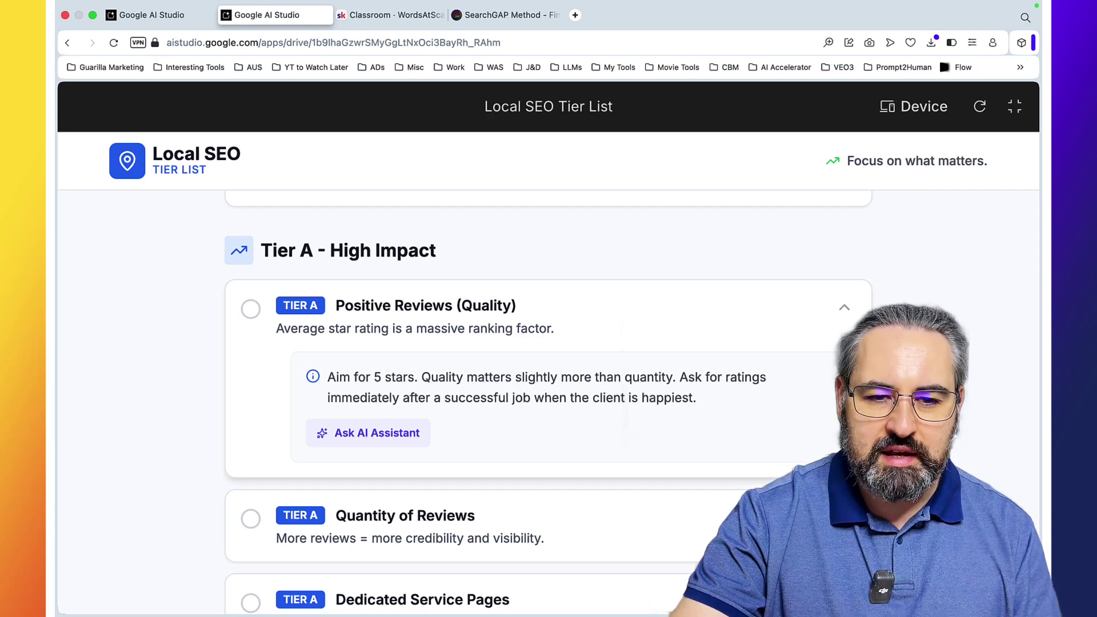
# Step: Scroll down the tier list and check the Geotagging Images and Service Area Settings tips
pyautogui.scroll(-6, 549, 399)
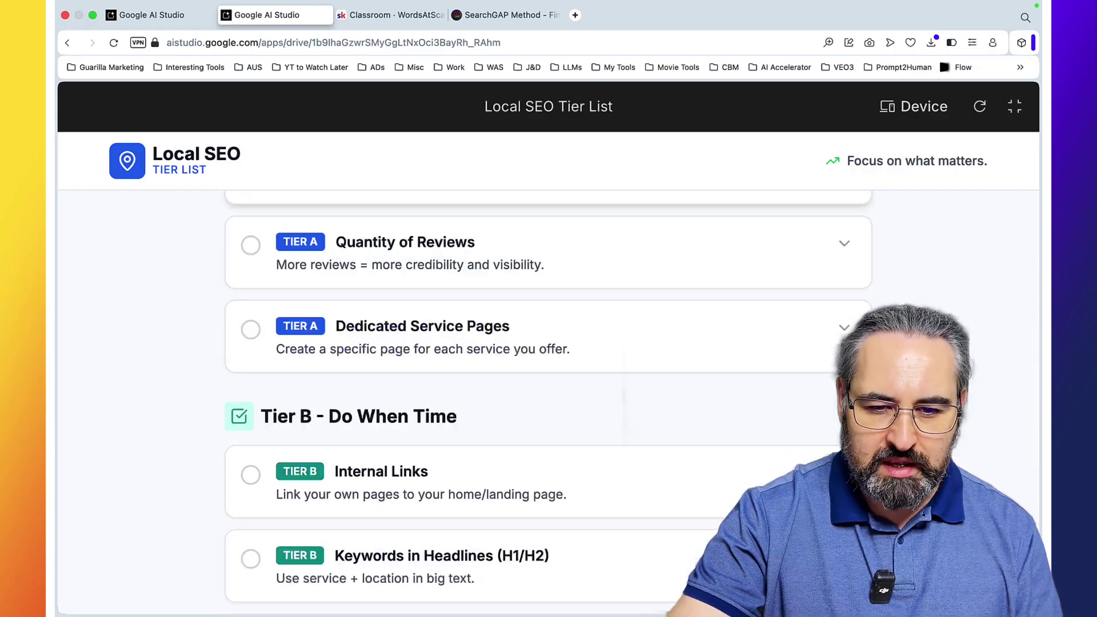
pyautogui.scroll(-2, 548, 268)
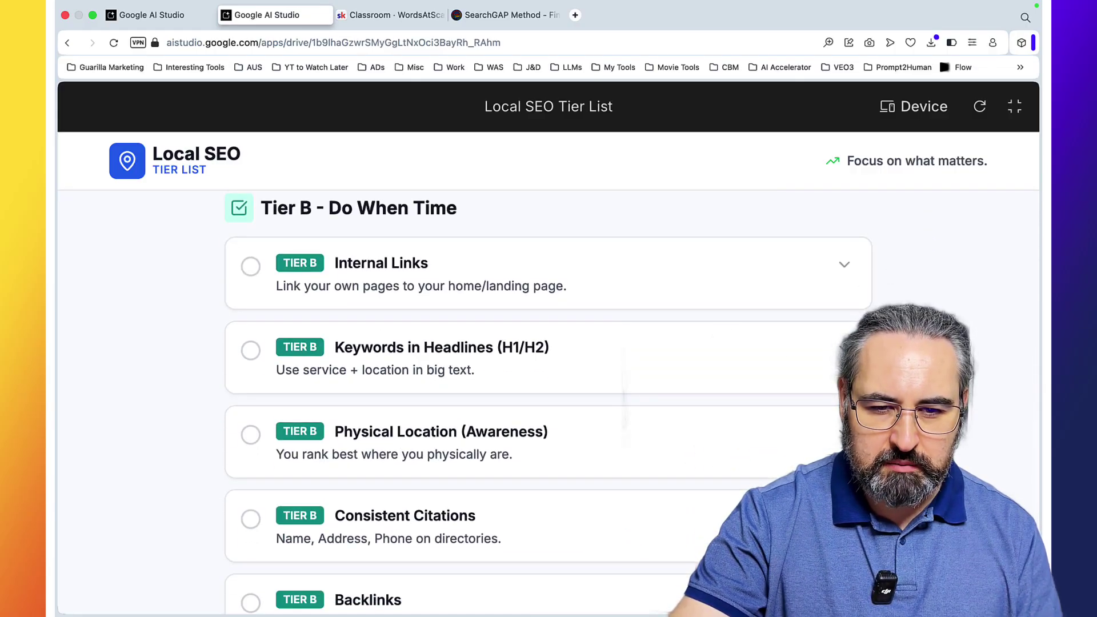
pyautogui.scroll(-1, 696, 402)
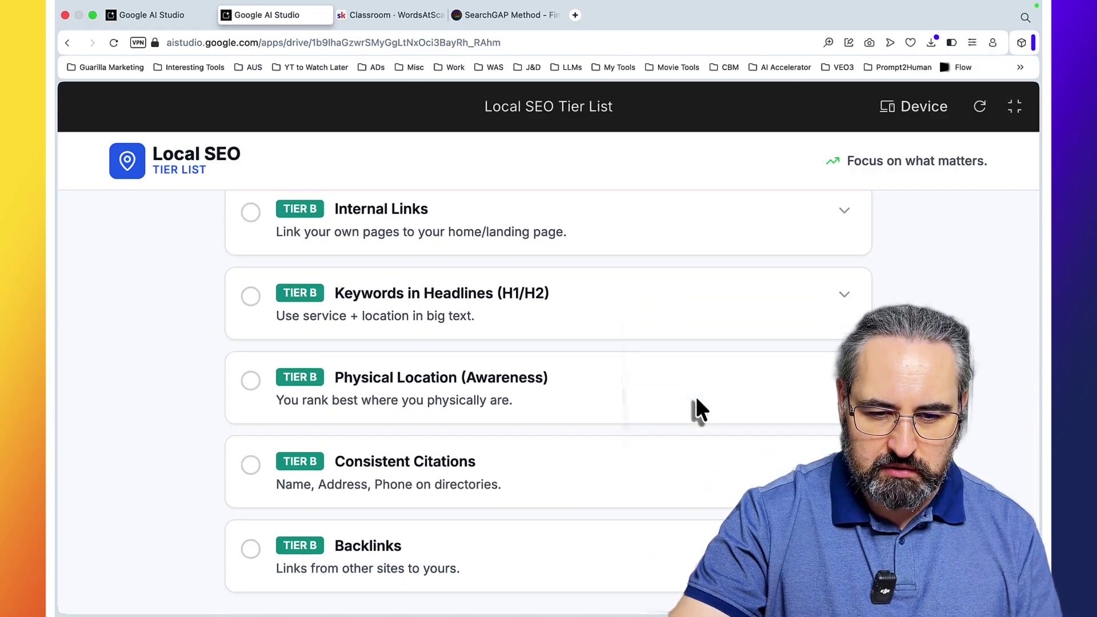
pyautogui.scroll(-6, 695, 403)
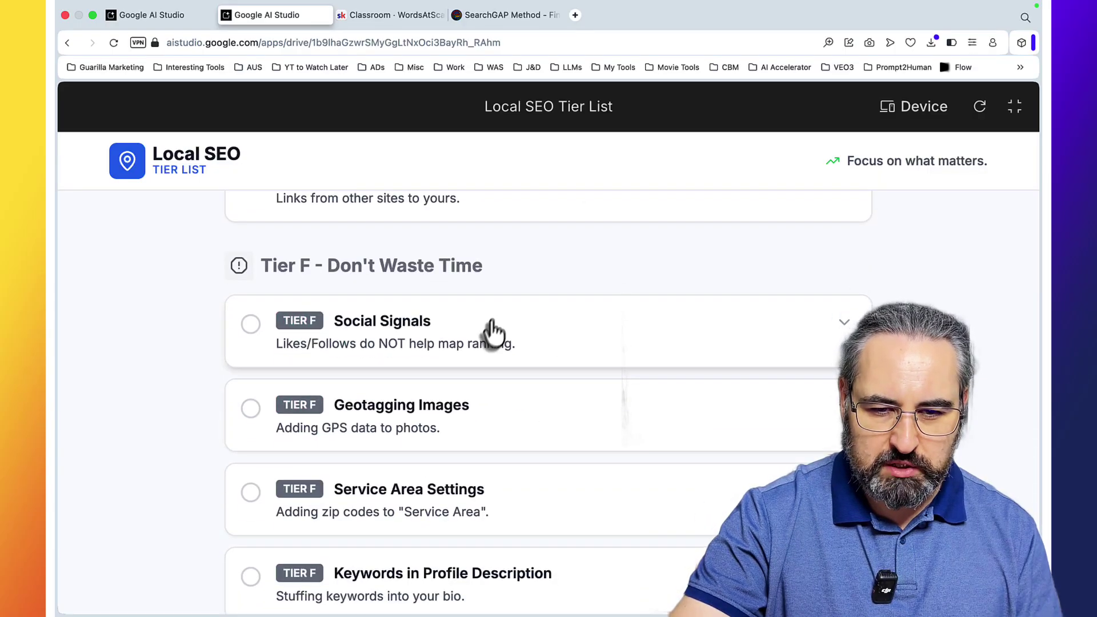
pyautogui.scroll(-1, 490, 337)
pyautogui.click(465, 399)
pyautogui.click(465, 399)
pyautogui.click(464, 464)
pyautogui.click(465, 466)
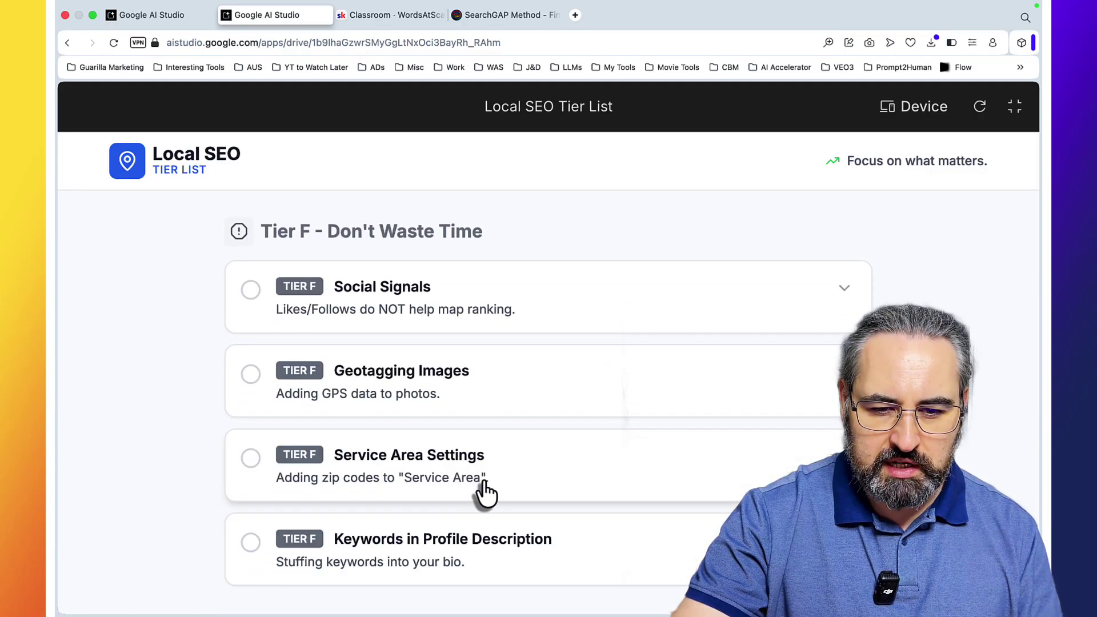
pyautogui.doubleClick(474, 541)
# Step: View the Social Signals and Geotagging Images tips, then exit full screen back to the editor
pyautogui.scroll(20, 678, 470)
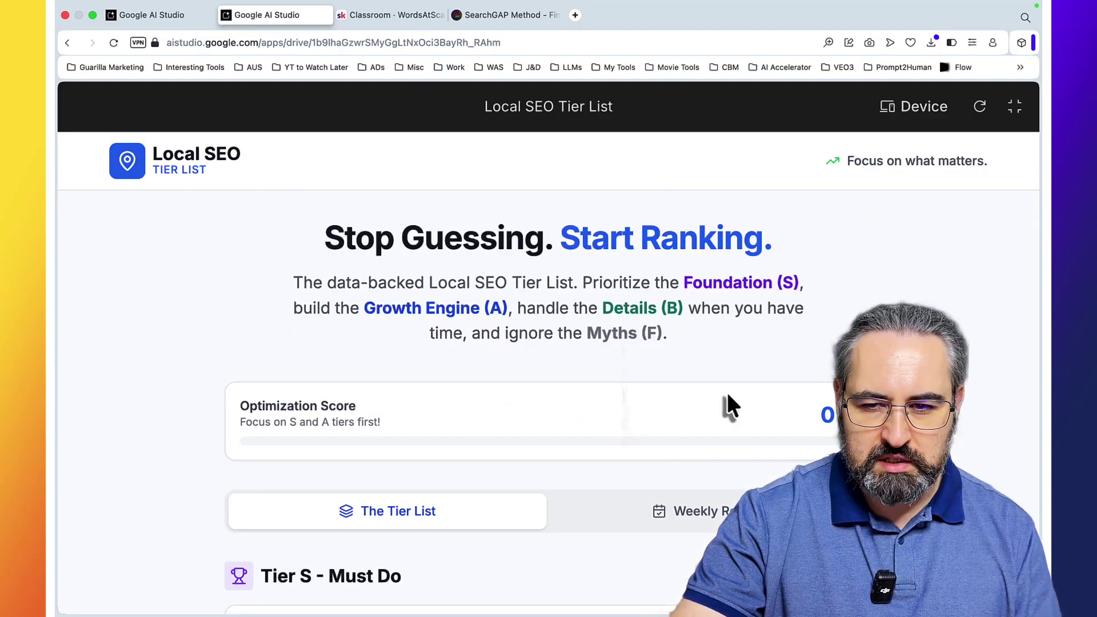
pyautogui.scroll(-20, 815, 382)
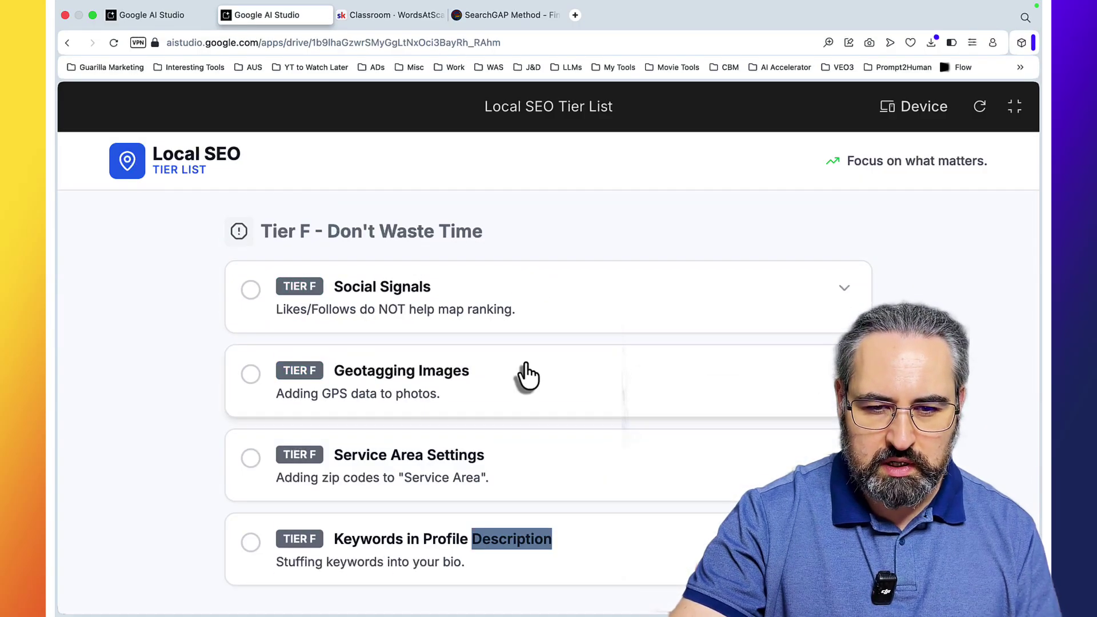
pyautogui.click(463, 309)
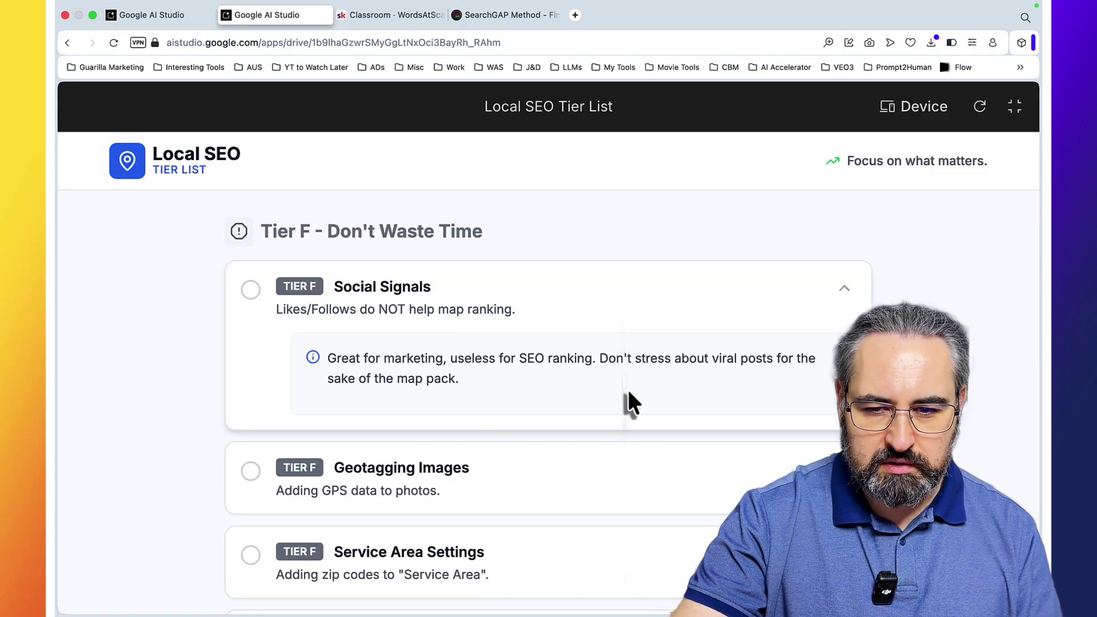
pyautogui.scroll(-3, 723, 392)
pyautogui.click(321, 437)
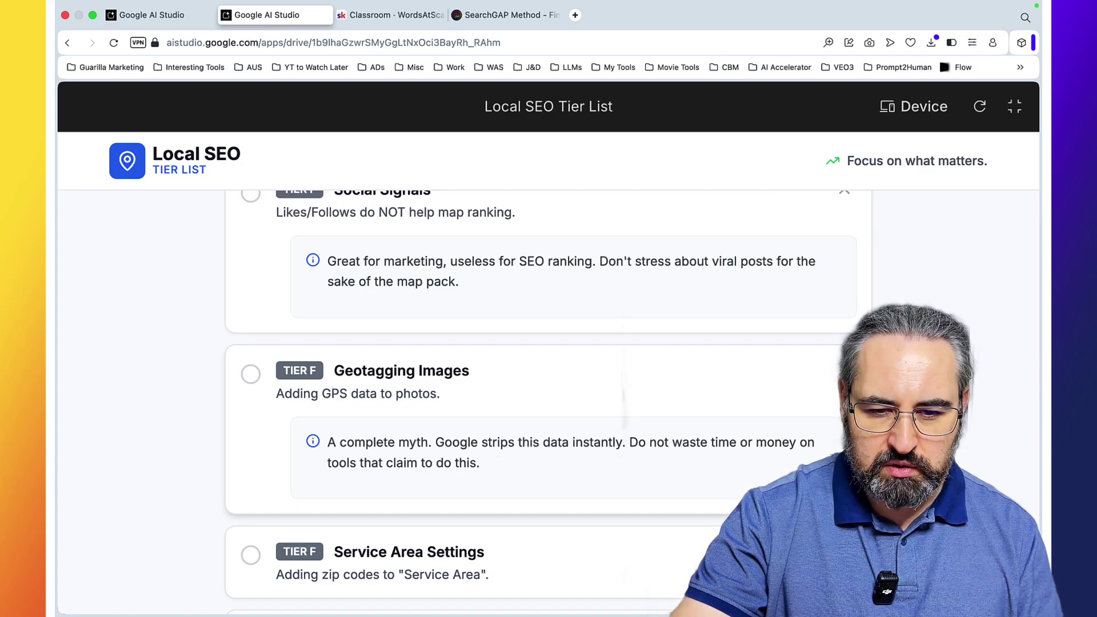
pyautogui.scroll(-1, 549, 400)
pyautogui.scroll(15, 548, 400)
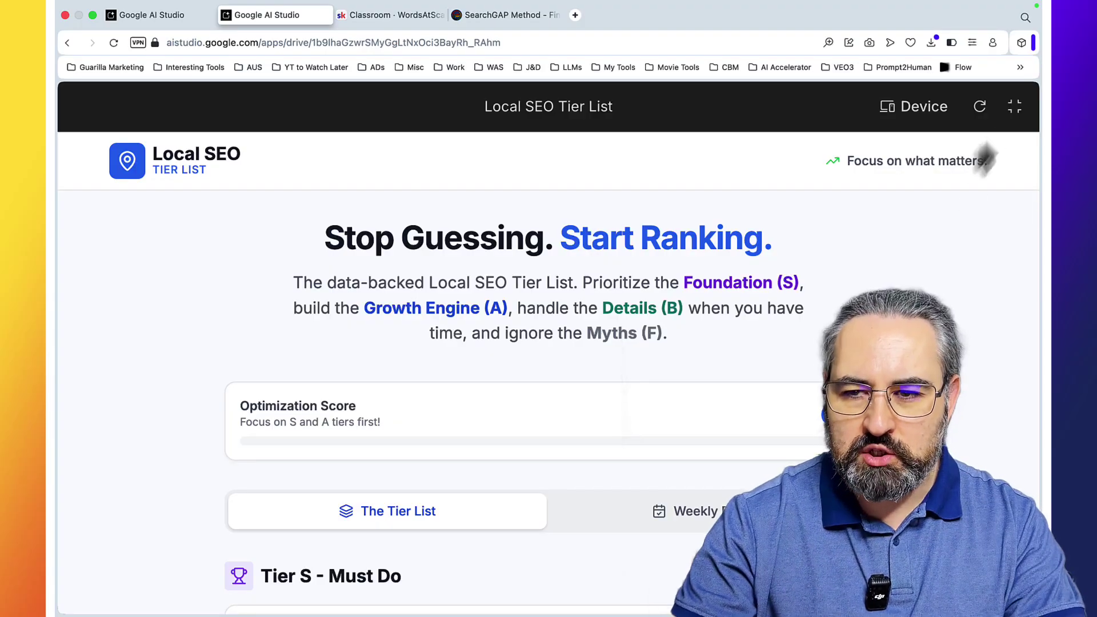
pyautogui.click(1015, 108)
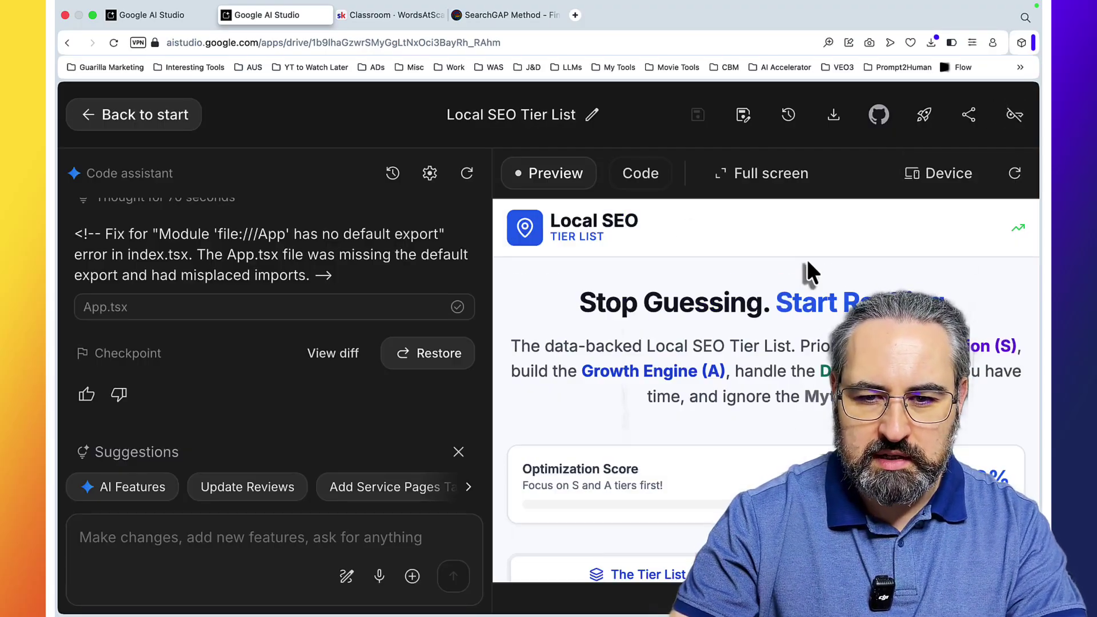
# Step: Reset zoom, select the 'Service Area' Survival Kit idea in the lead-magnet chat, then switch to SearchGAP Method
pyautogui.press('super+0')
pyautogui.click(93, 108)
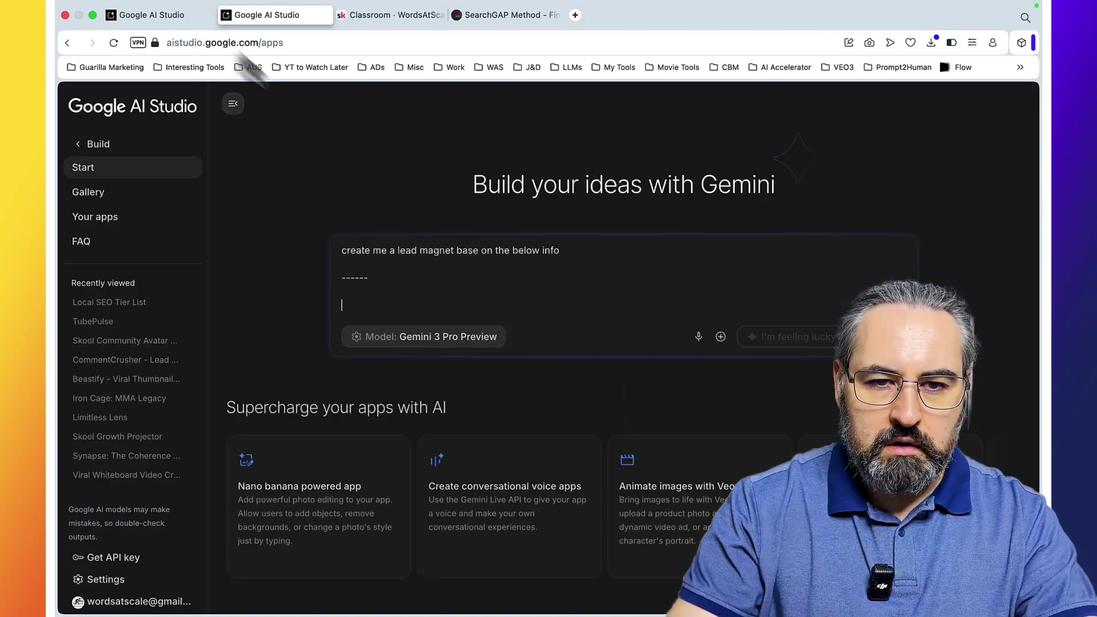
pyautogui.click(182, 16)
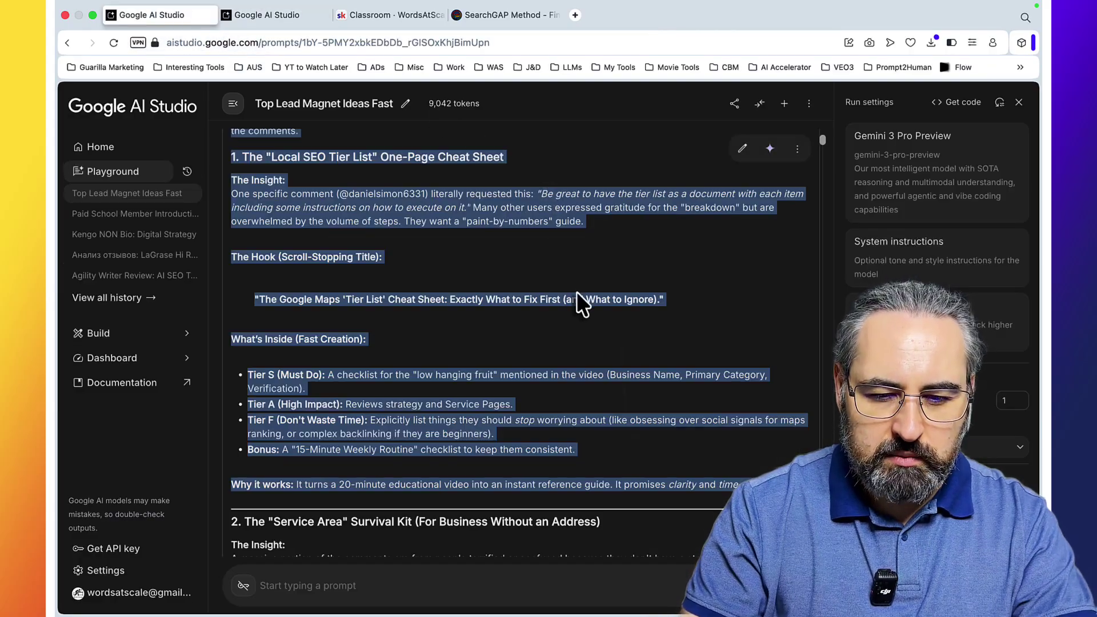
pyautogui.scroll(-5, 580, 301)
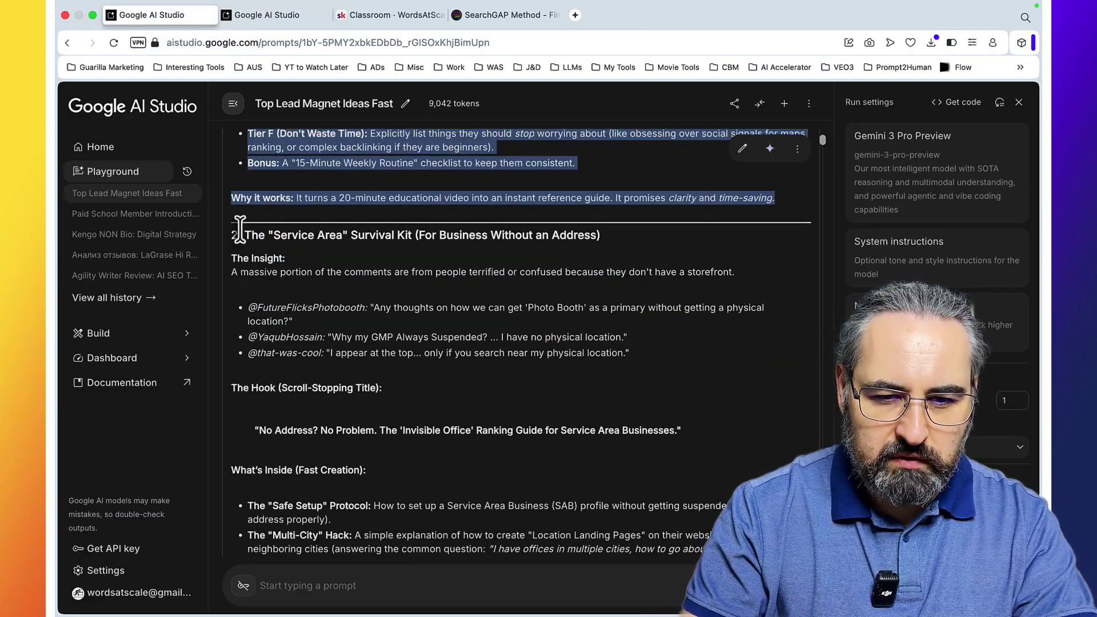
pyautogui.moveTo(240, 229); pyautogui.dragTo(408, 437)
pyautogui.click(507, 17)
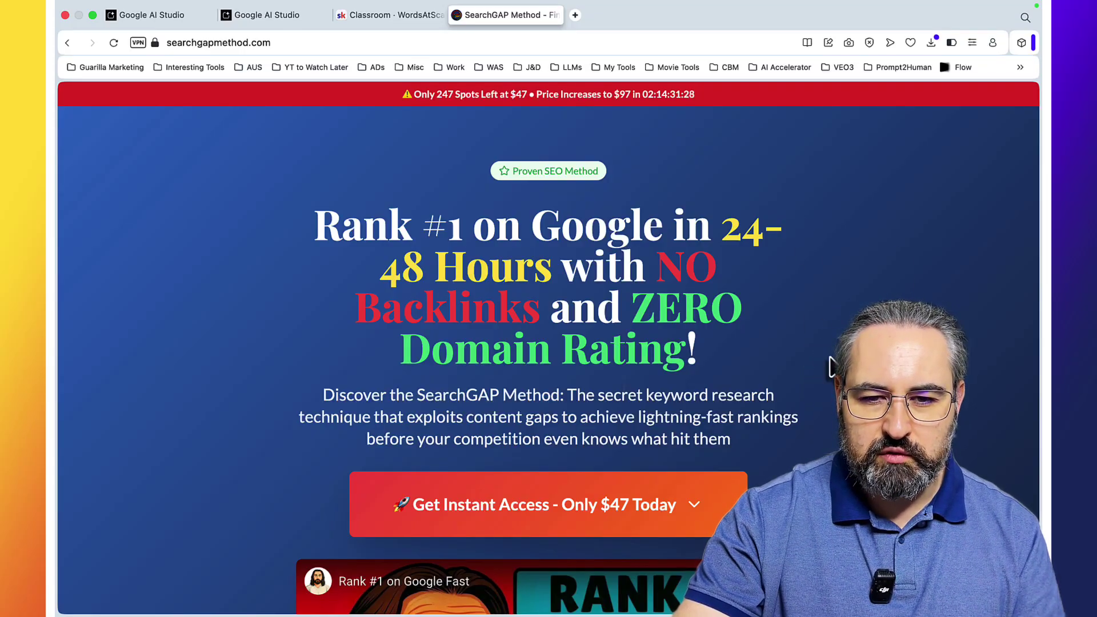
# Step: Scroll the SearchGAP Method sales page down to pricing and back, then switch to the WordsAtScale Skool classroom
pyautogui.scroll(-10, 831, 366)
pyautogui.scroll(1, 832, 365)
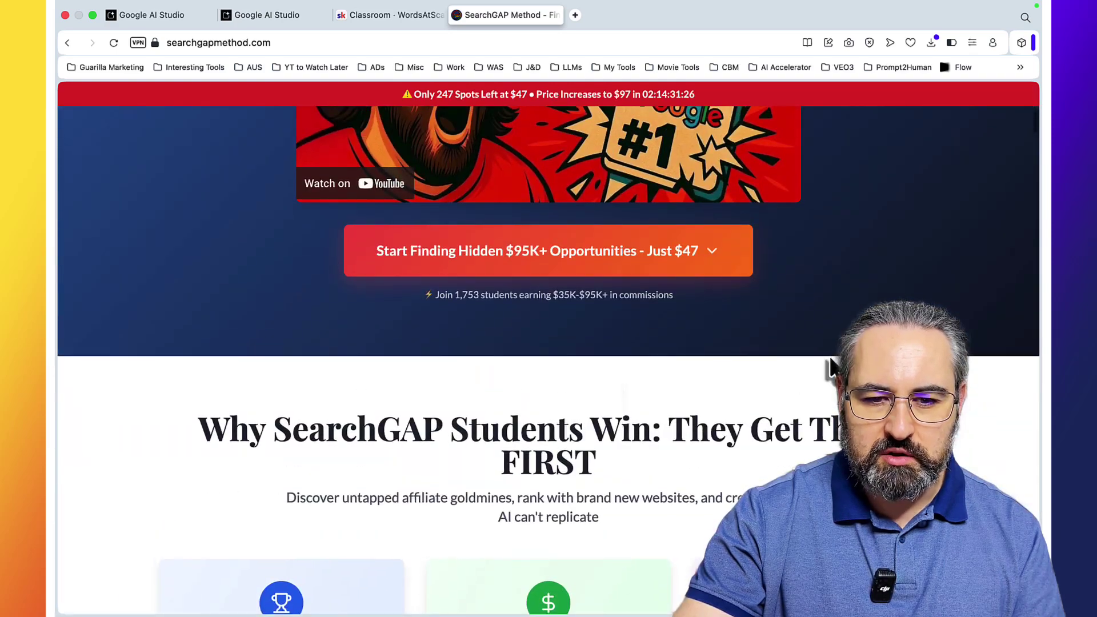
pyautogui.scroll(-15, 831, 366)
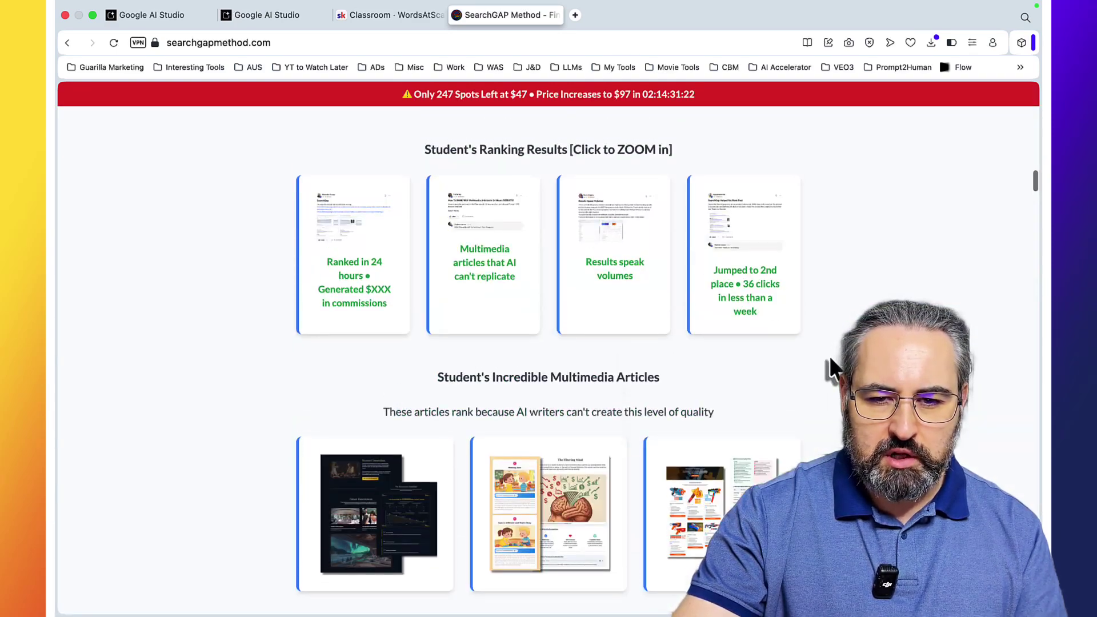
pyautogui.scroll(-8, 657, 411)
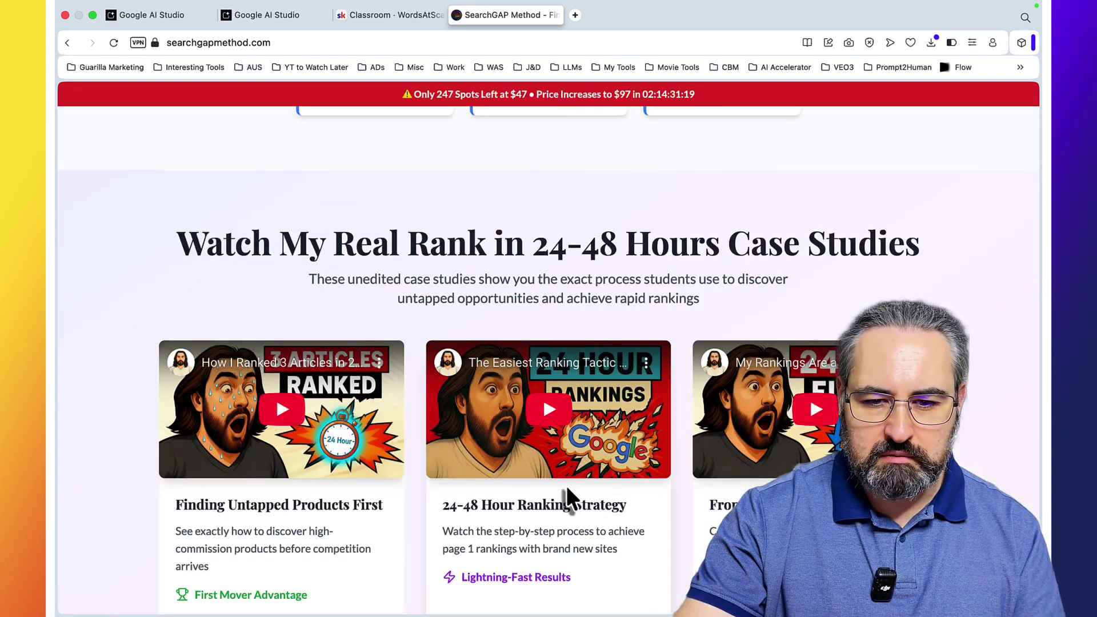
pyautogui.scroll(-2, 567, 485)
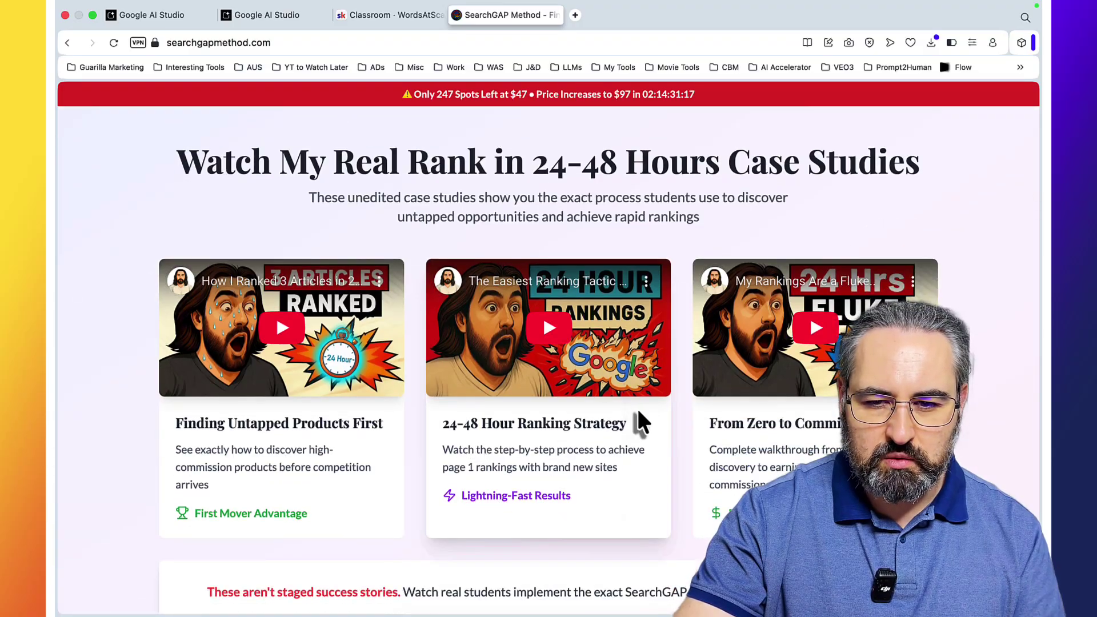
pyautogui.scroll(-15, 639, 421)
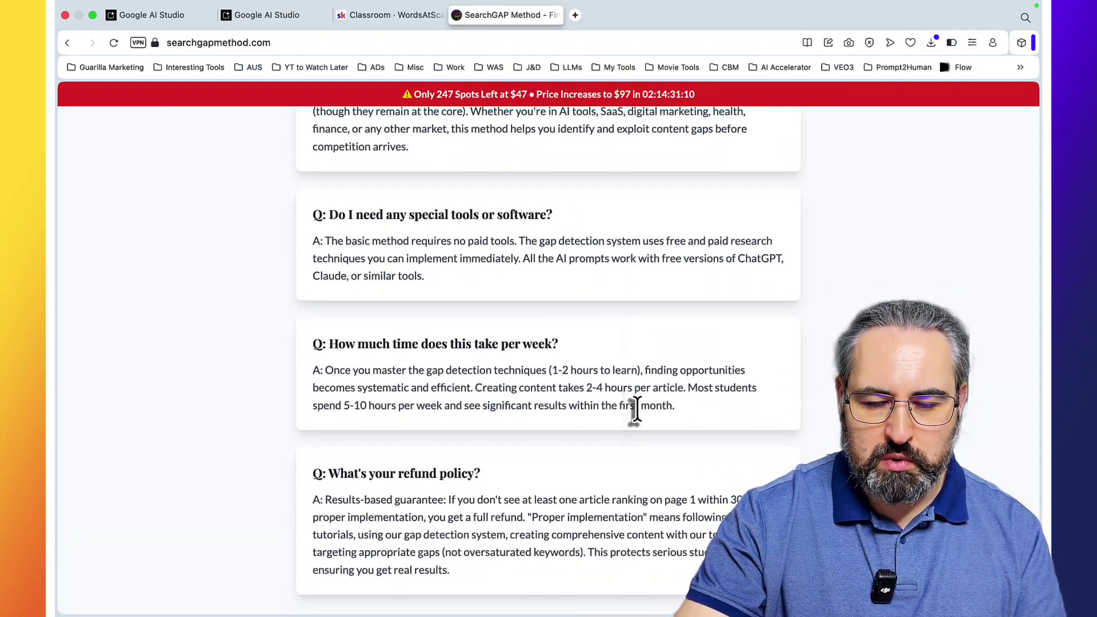
pyautogui.scroll(20, 637, 409)
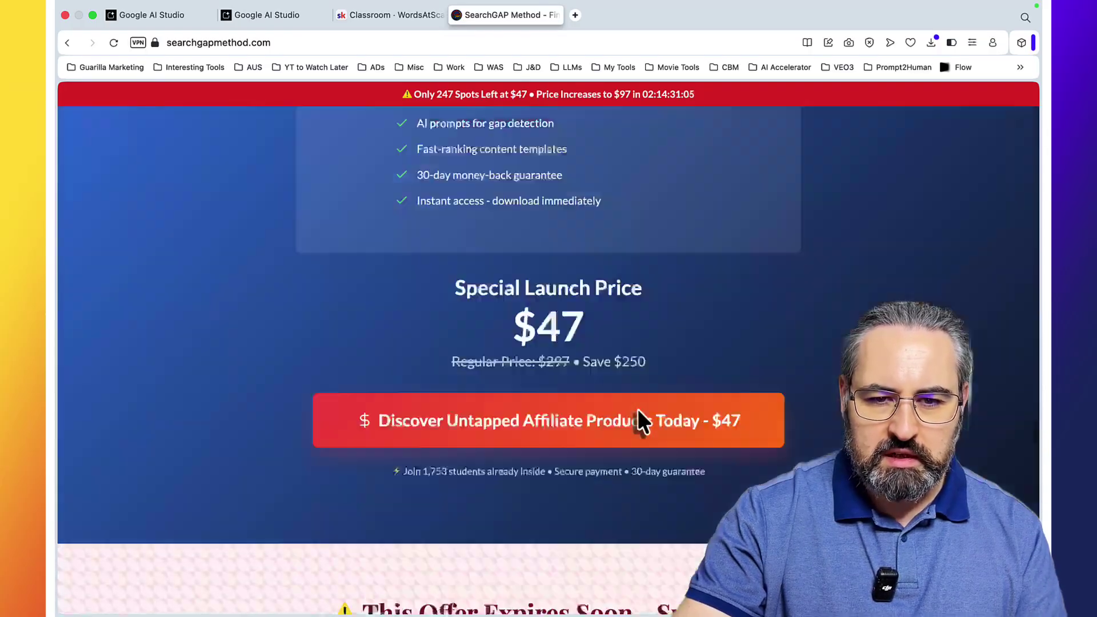
pyautogui.scroll(20, 636, 409)
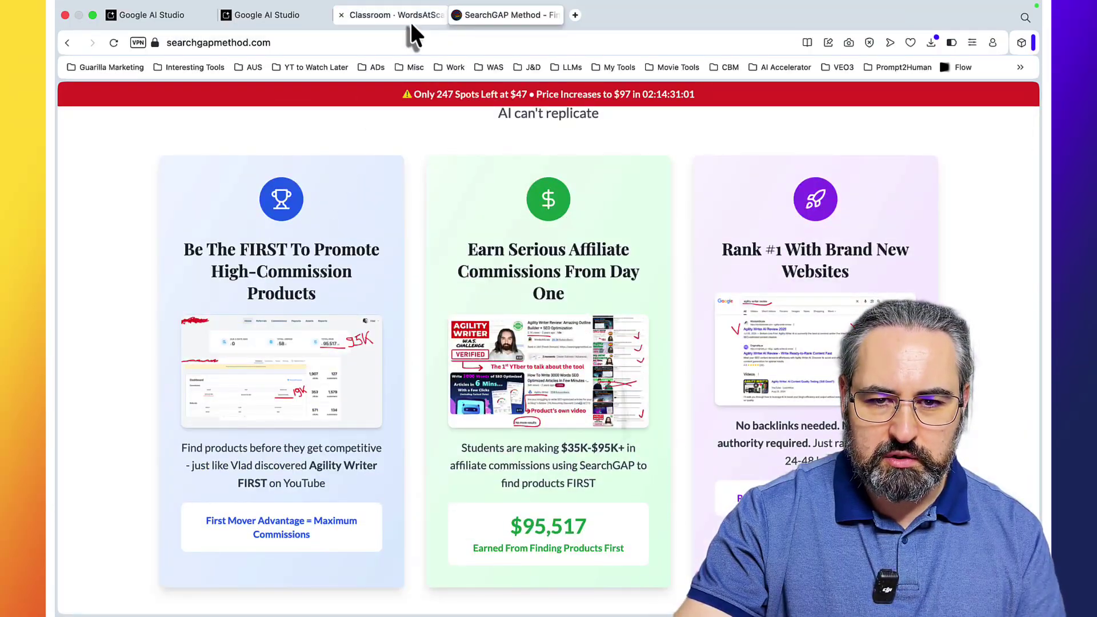
pyautogui.click(410, 18)
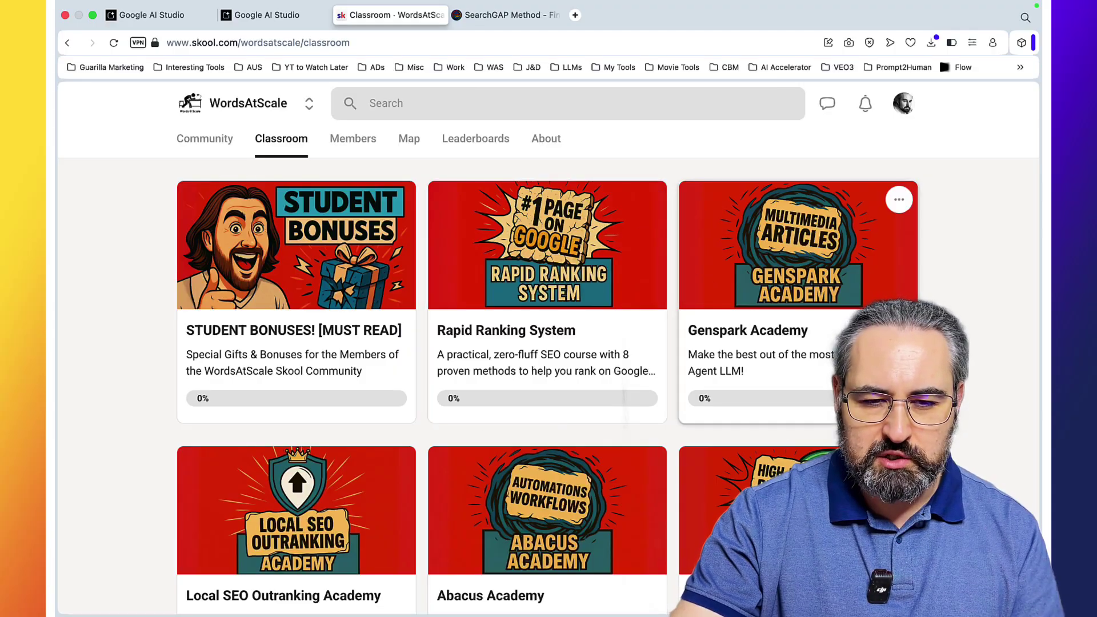
# Step: Scroll through the WordsAtScale classroom courses
pyautogui.scroll(-2, 549, 348)
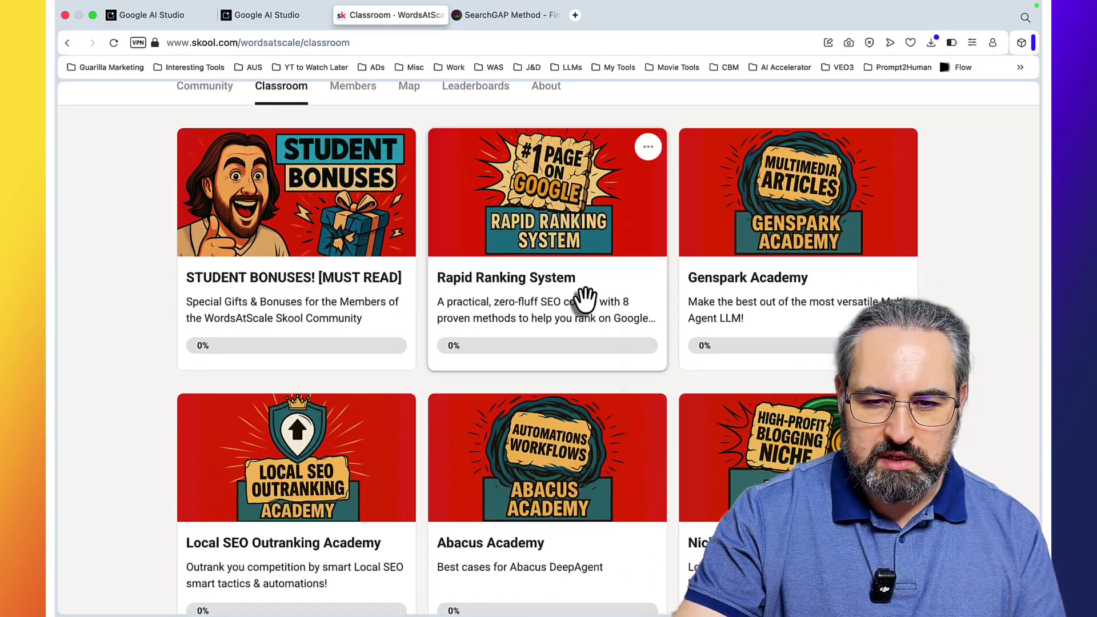
pyautogui.scroll(-3, 758, 343)
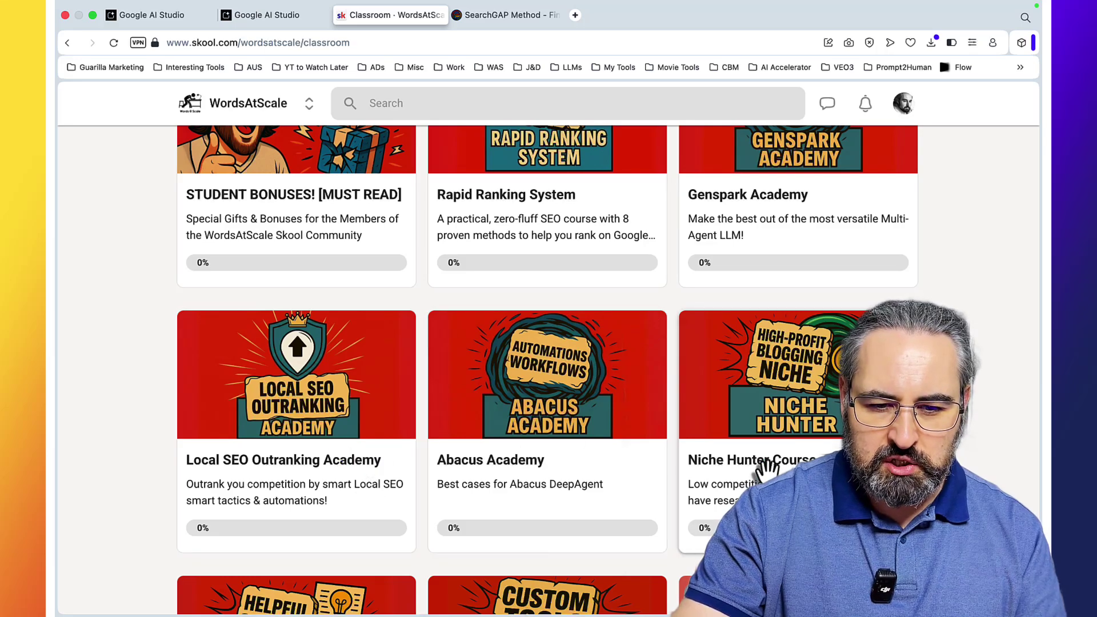
pyautogui.scroll(-6, 765, 468)
pyautogui.scroll(-3, 762, 460)
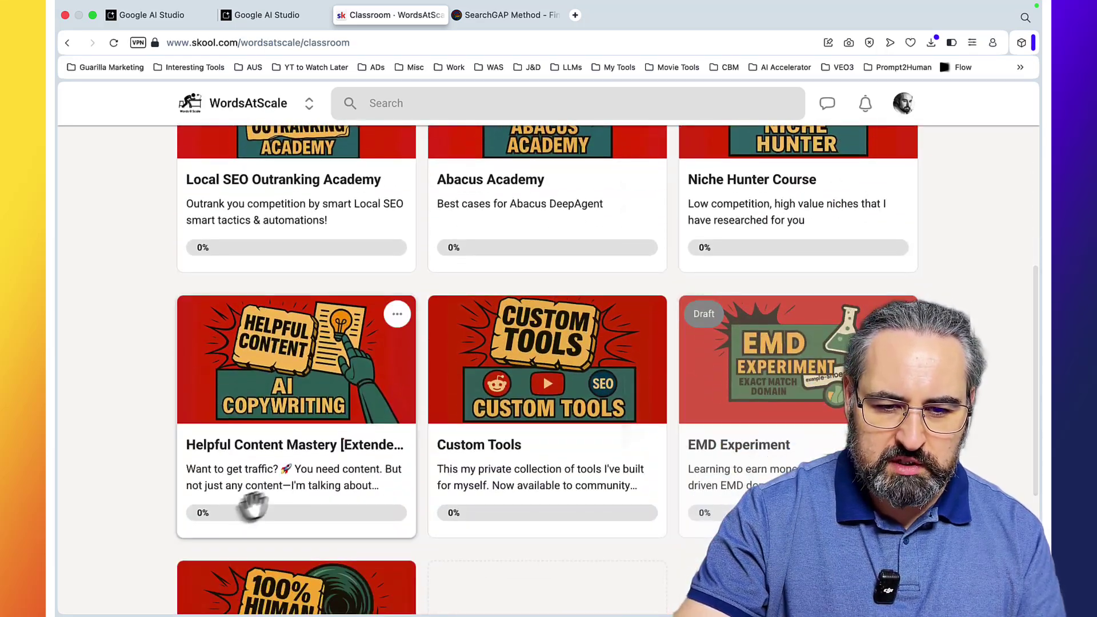
pyautogui.scroll(12, 289, 473)
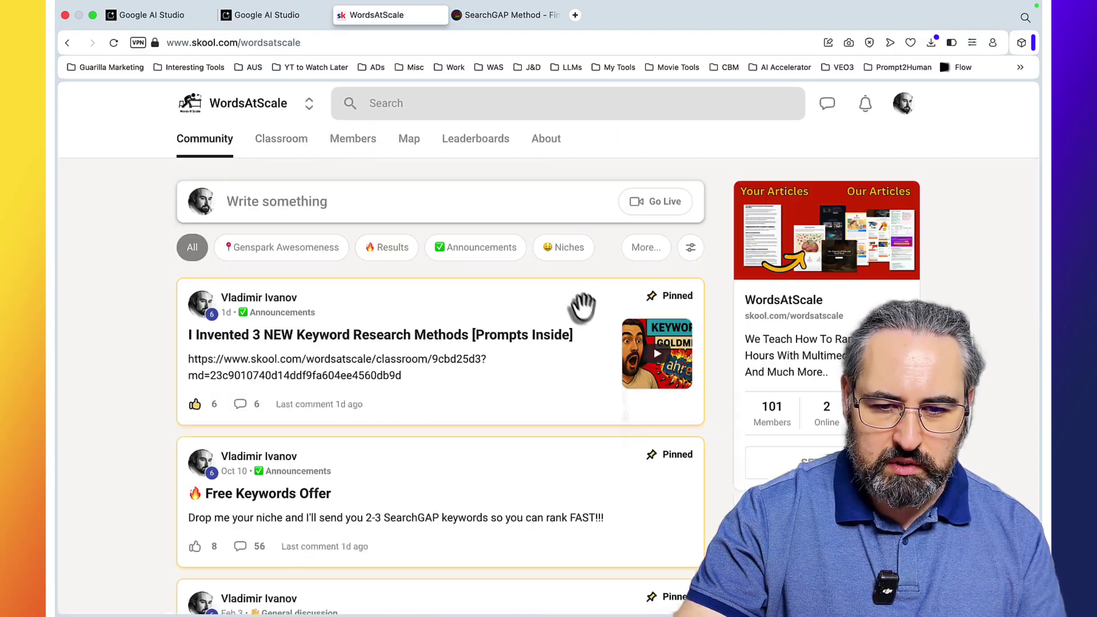
pyautogui.scroll(-2, 582, 303)
pyautogui.scroll(2, 578, 305)
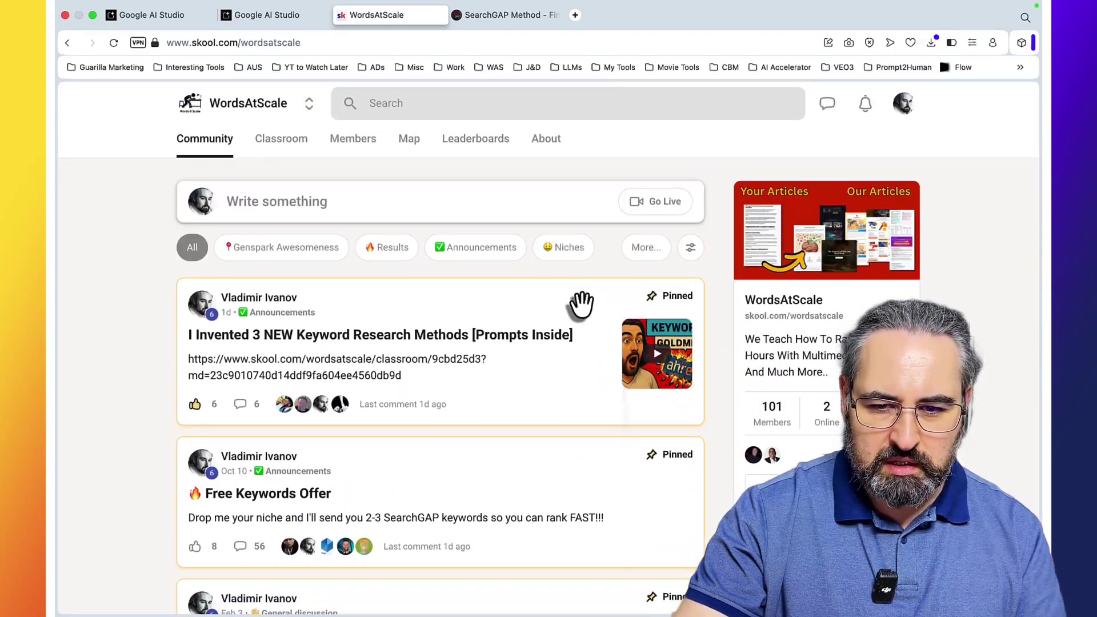
# Step: Filter the community feed to Results and browse posts like 'Ooey Gooey Cinnamon Rolls anyone?'
pyautogui.click(387, 247)
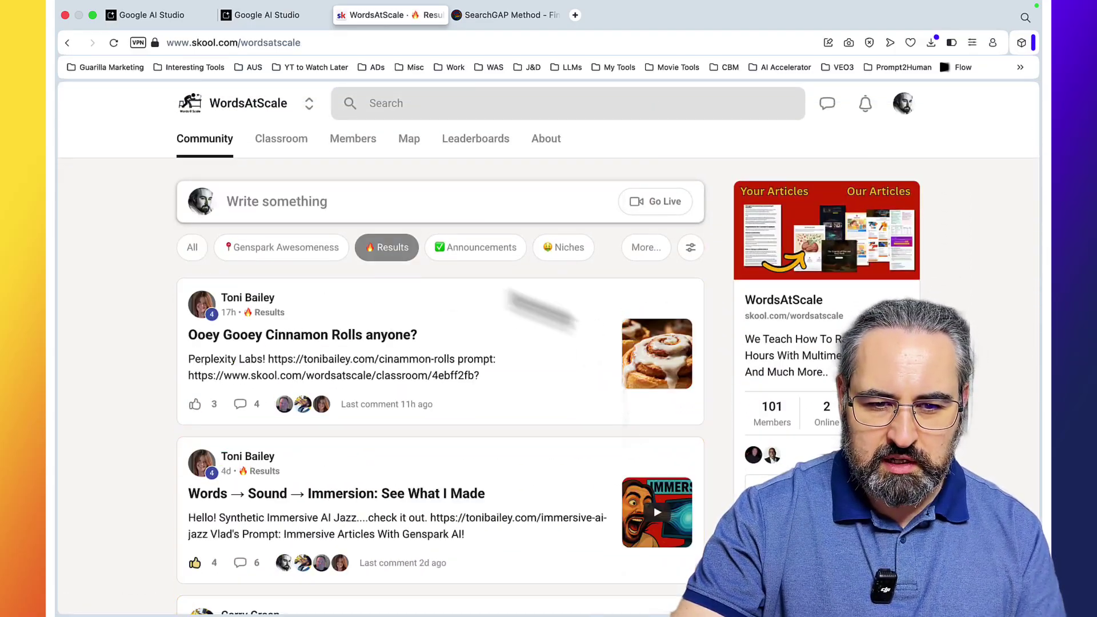
pyautogui.scroll(-20, 631, 379)
pyautogui.scroll(-20, 634, 380)
pyautogui.scroll(-10, 634, 380)
pyautogui.scroll(20, 634, 379)
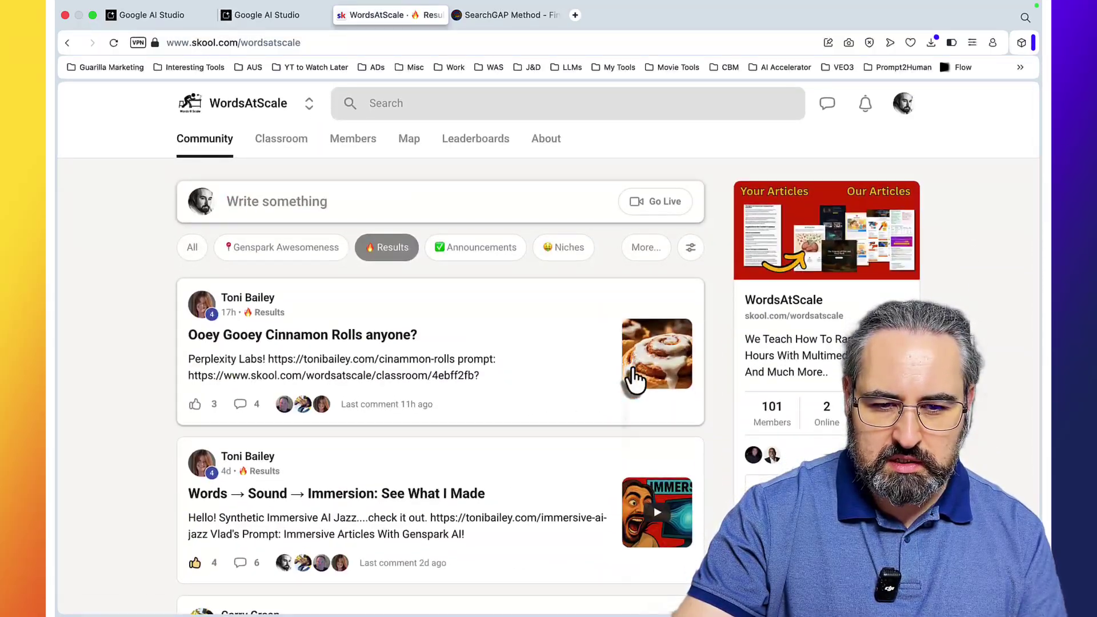
# Step: Return to the Top Lead Magnet Ideas Fast chat and read the Service Area Survival Kit through section 3
pyautogui.hotkey('ctrl', 'shift', 'Tab')
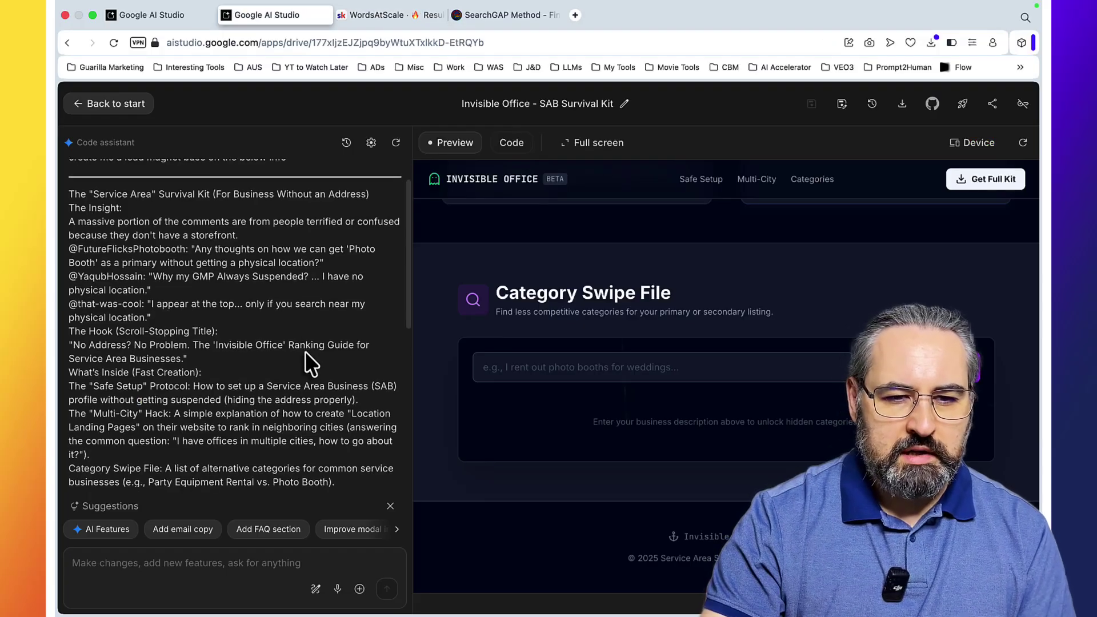
pyautogui.click(188, 12)
pyautogui.scroll(4, 597, 270)
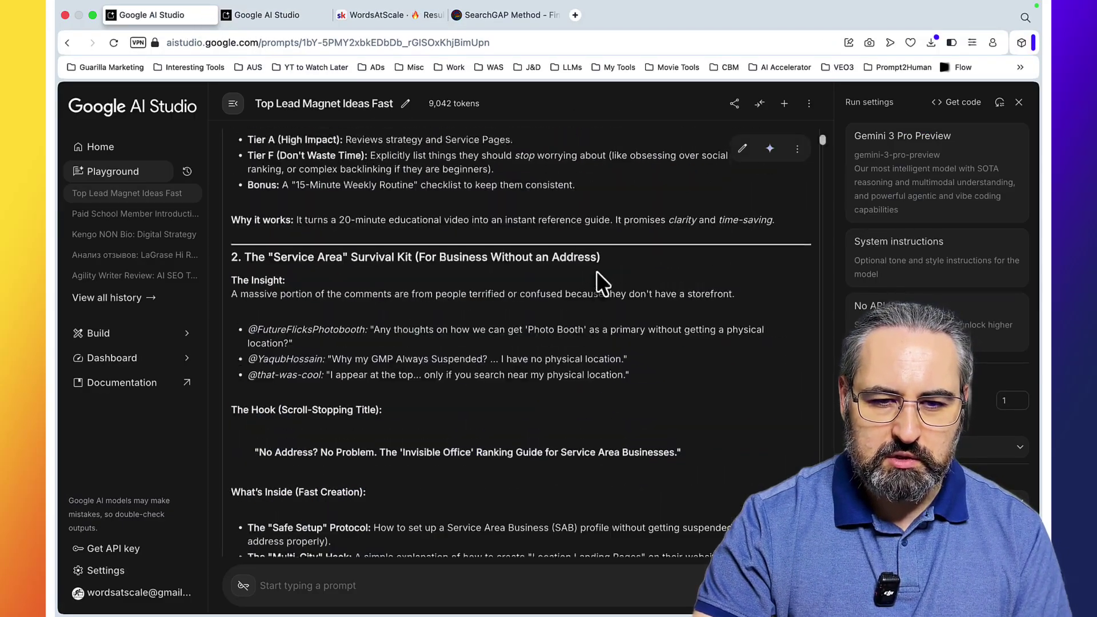
pyautogui.scroll(-1, 596, 271)
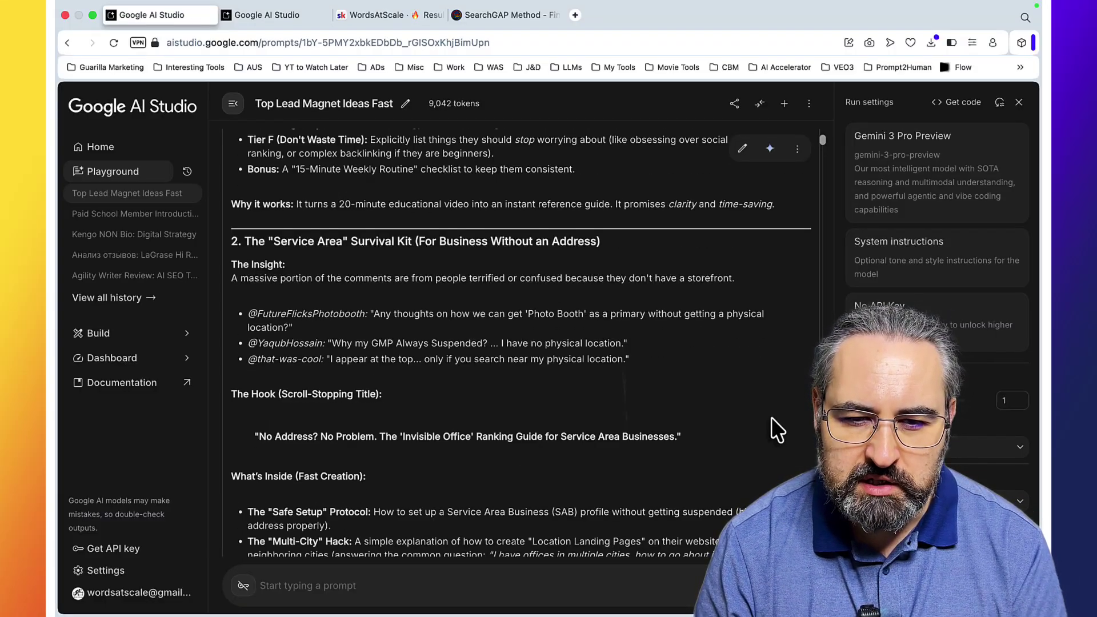
pyautogui.scroll(-2, 547, 347)
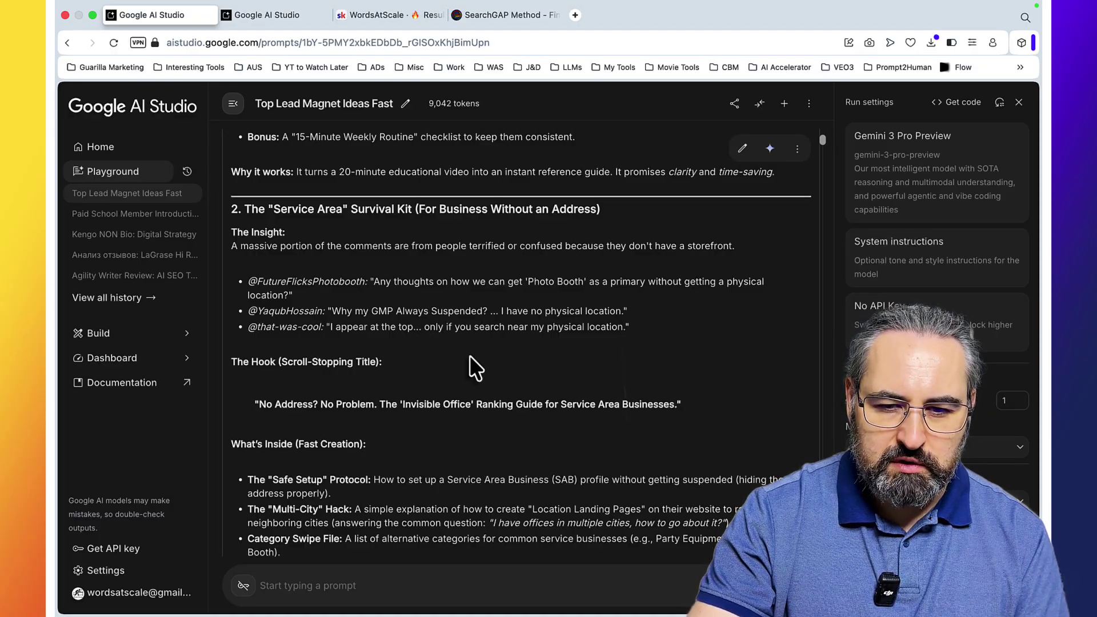
pyautogui.scroll(-5, 697, 354)
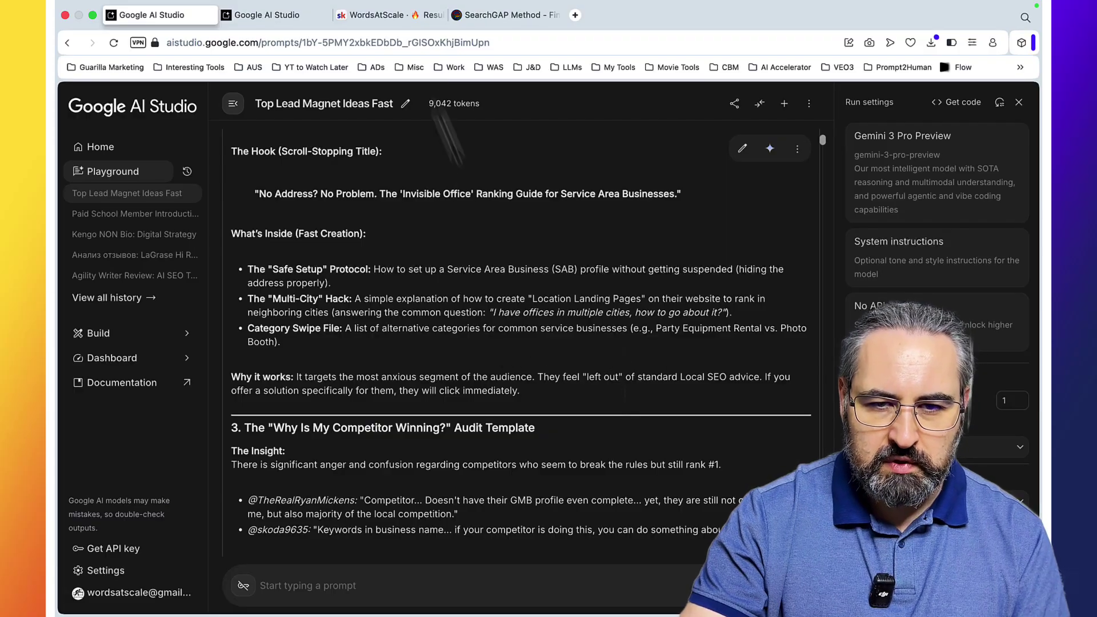
# Step: Tick the Safe Setup Protocol cards, including Consistent NAP, then scroll to the Multi-City Hack
pyautogui.click(289, 16)
pyautogui.scroll(-5, 750, 362)
pyautogui.scroll(-2, 750, 363)
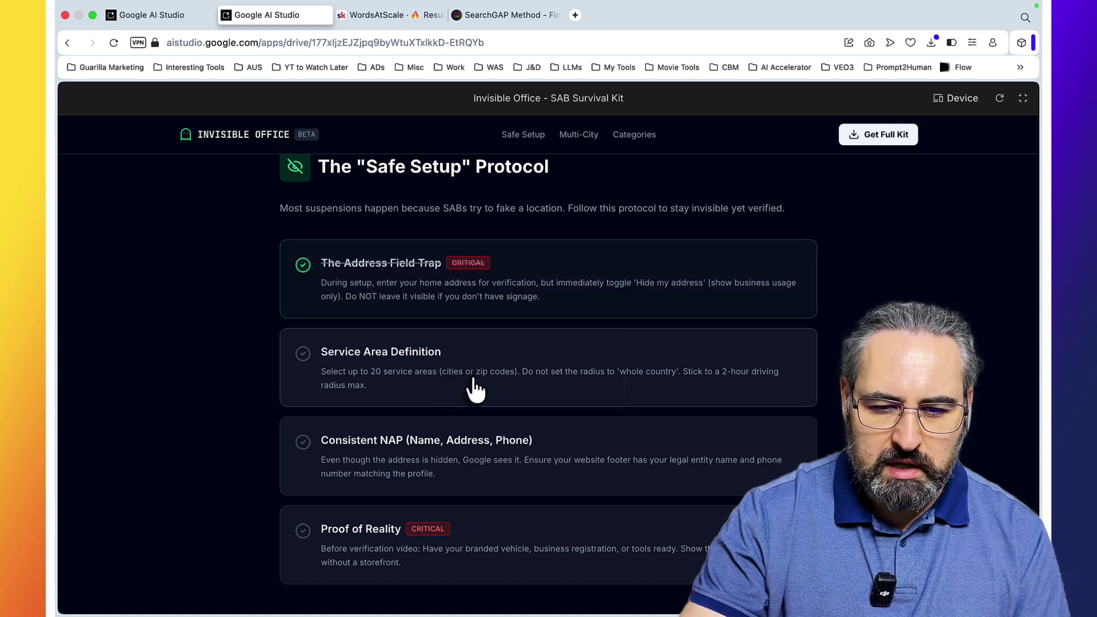
pyautogui.scroll(-2, 481, 391)
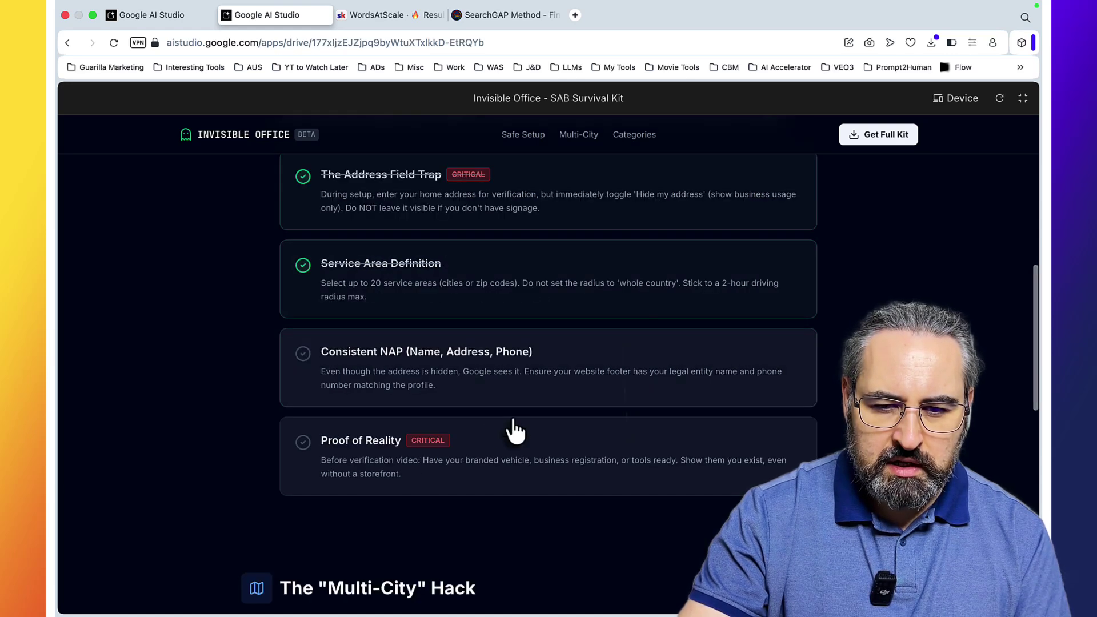
pyautogui.click(471, 387)
pyautogui.scroll(-2, 514, 440)
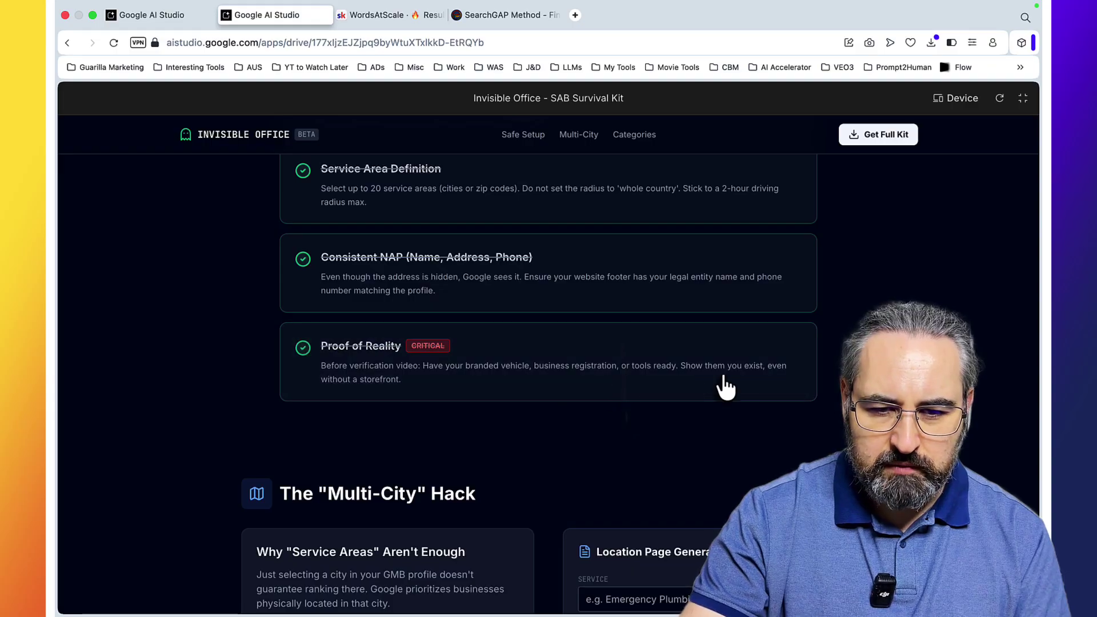
pyautogui.scroll(-5, 725, 387)
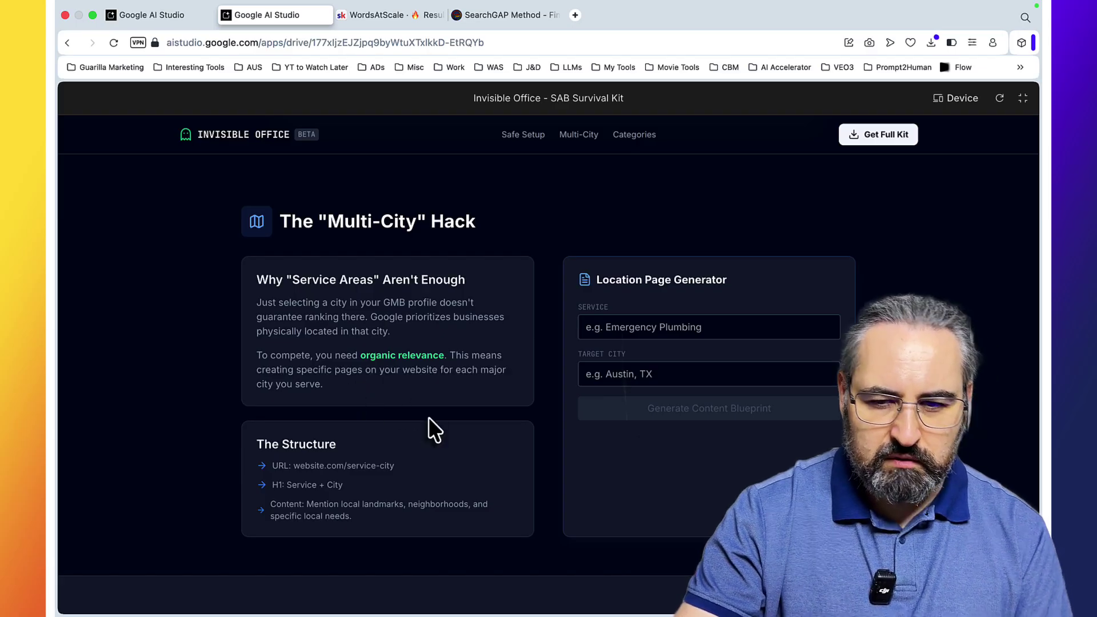
# Step: Generate a location page blueprint for Hoarding in Akron, Ohio
pyautogui.click(628, 328)
pyautogui.write('Hoarding')
pyautogui.click(664, 374)
pyautogui.write('A')
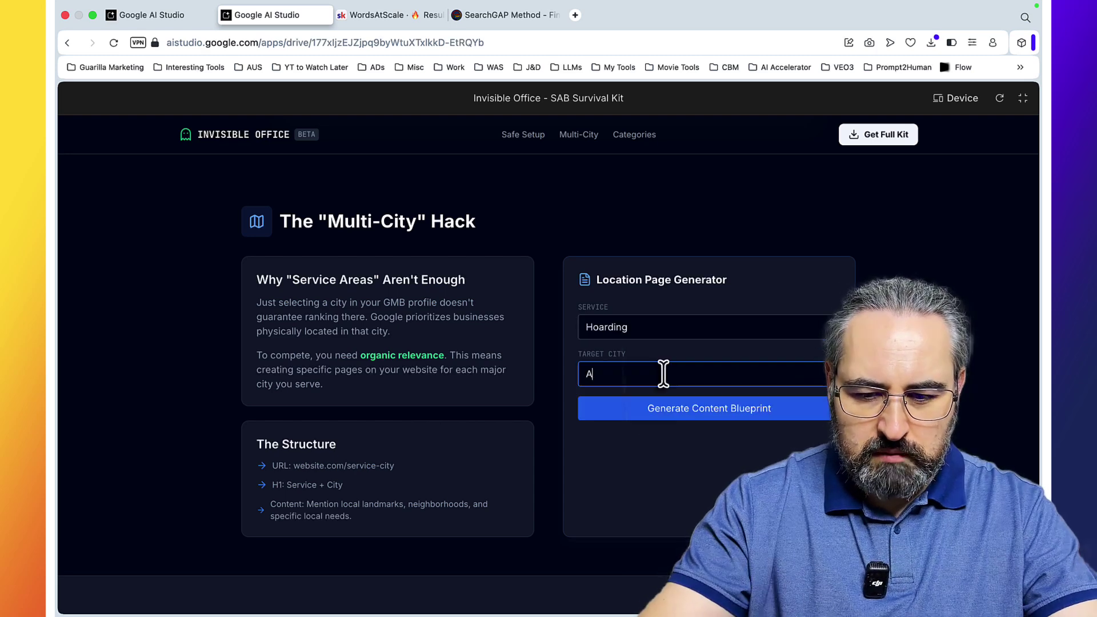
pyautogui.write('kron, Ohio')
pyautogui.click(689, 404)
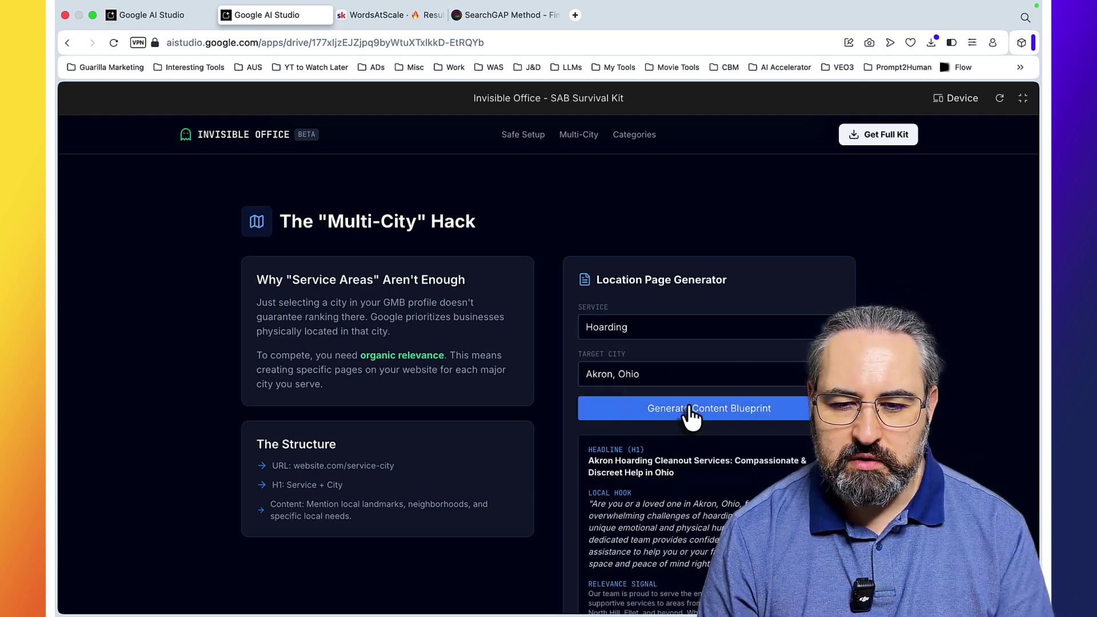
pyautogui.scroll(-3, 707, 444)
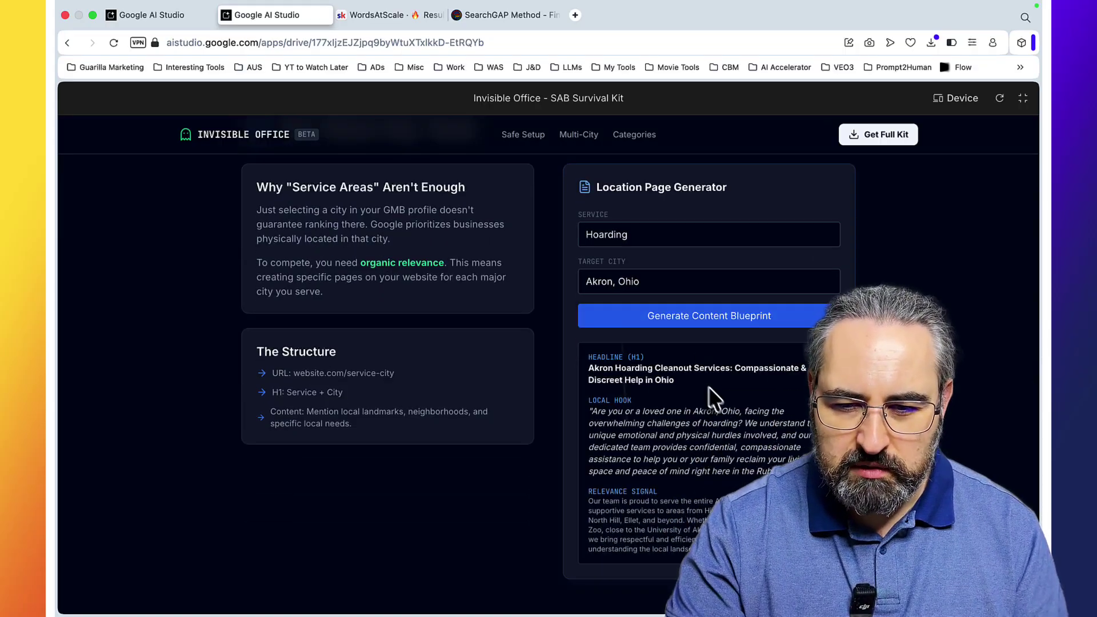
pyautogui.scroll(-4, 714, 408)
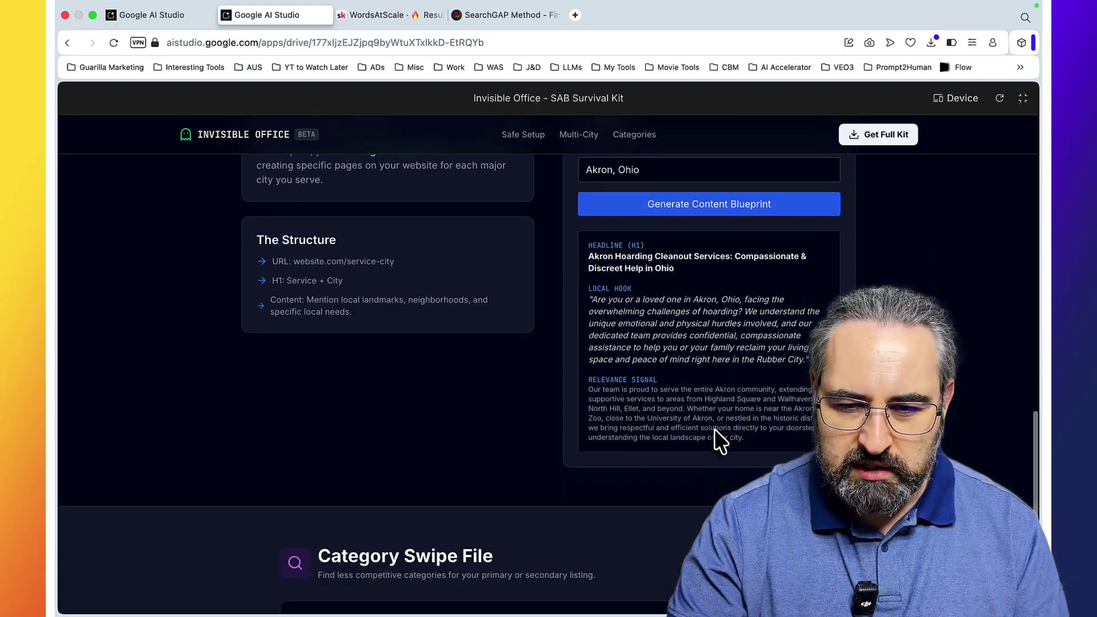
pyautogui.scroll(-8, 720, 318)
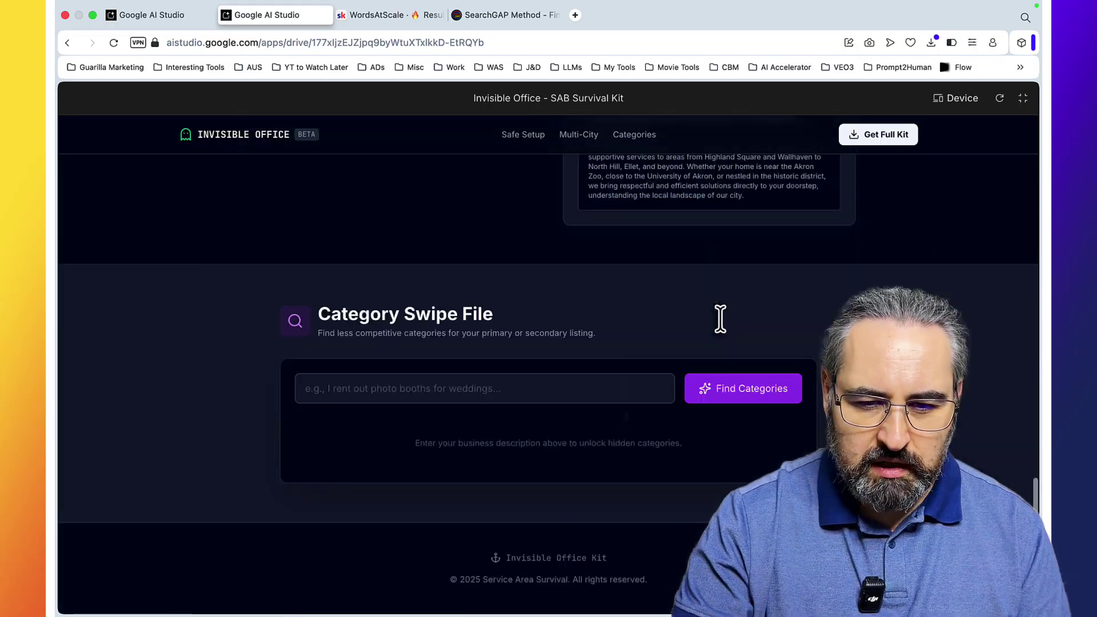
# Step: Find alternative categories for 'hoarding cleanup', such as Junk Removal Service, and review them
pyautogui.click(431, 393)
pyautogui.write('hoarding cleanup')
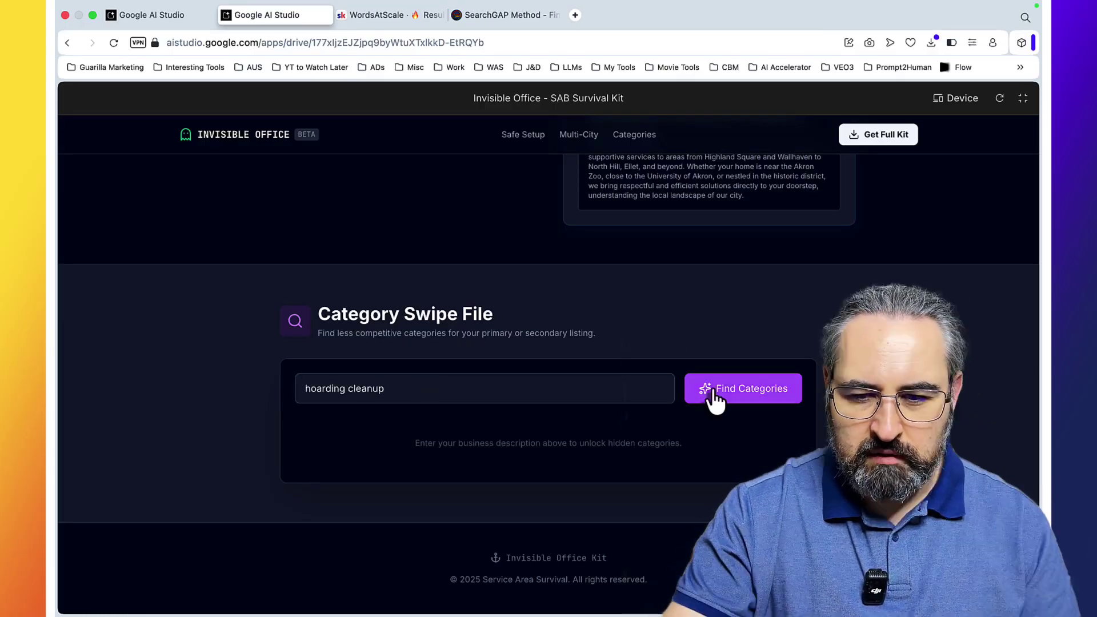
pyautogui.click(713, 387)
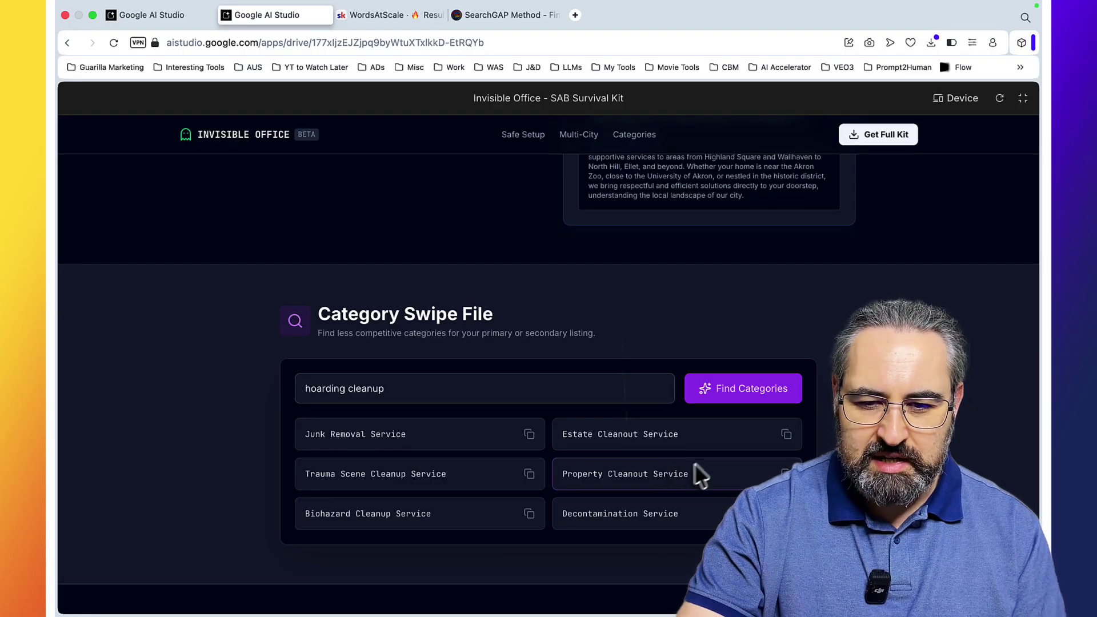
pyautogui.scroll(-2, 701, 436)
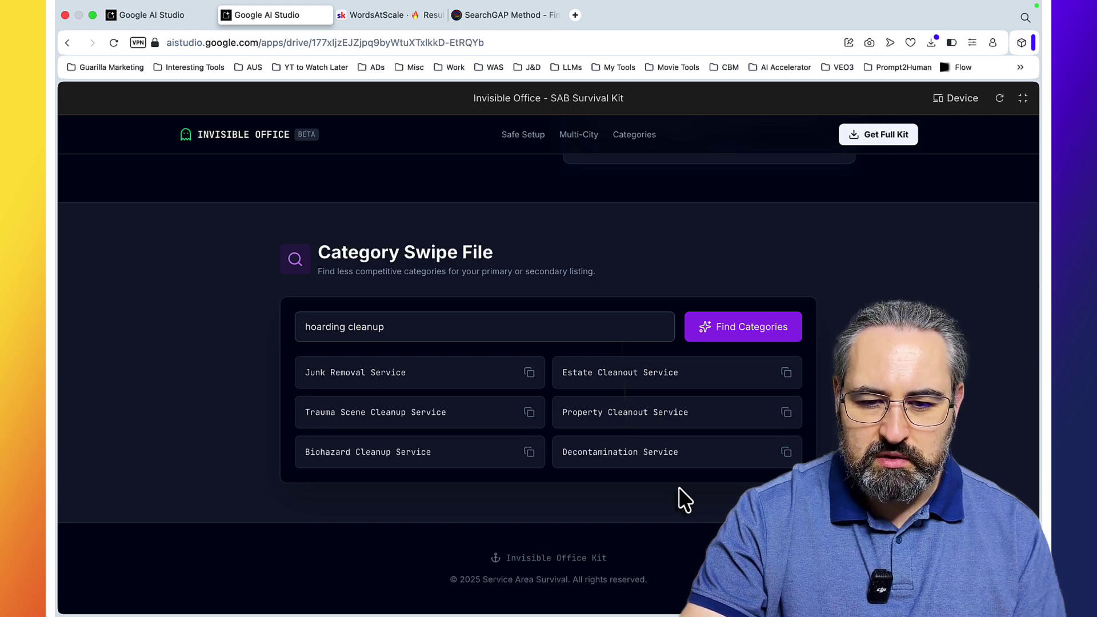
pyautogui.scroll(20, 679, 487)
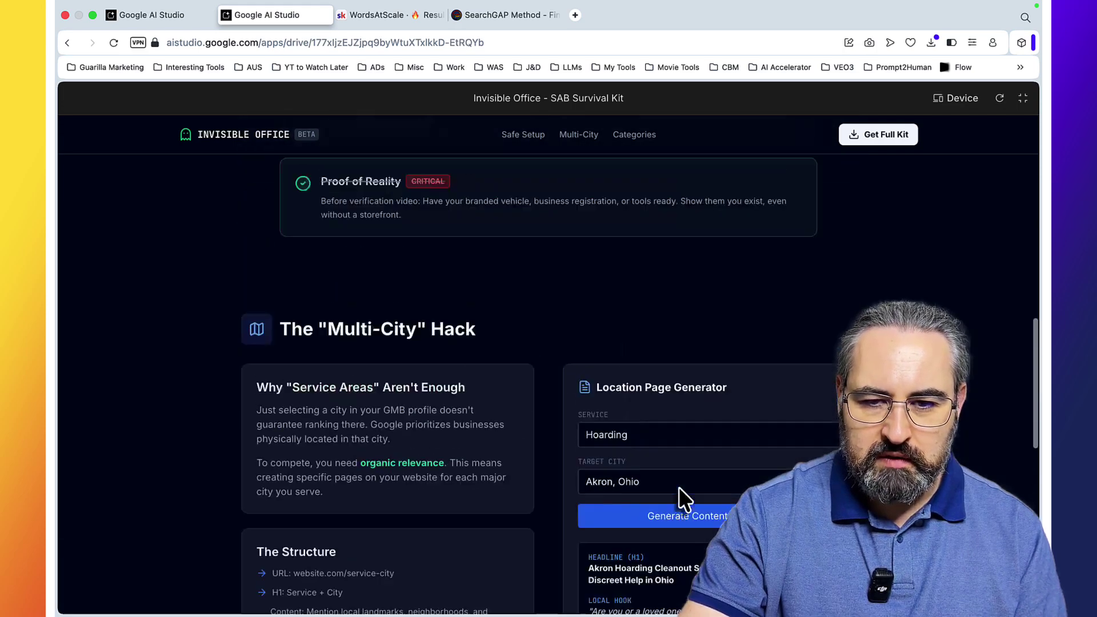
pyautogui.scroll(-3, 678, 487)
pyautogui.scroll(-2, 678, 487)
pyautogui.scroll(6, 678, 487)
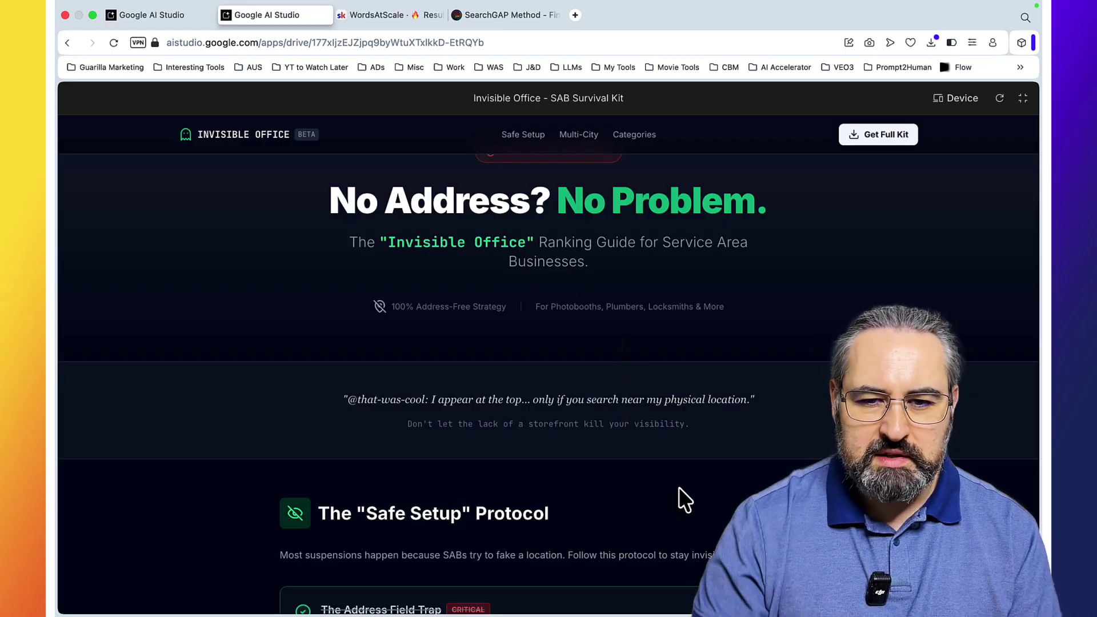
pyautogui.scroll(-20, 722, 389)
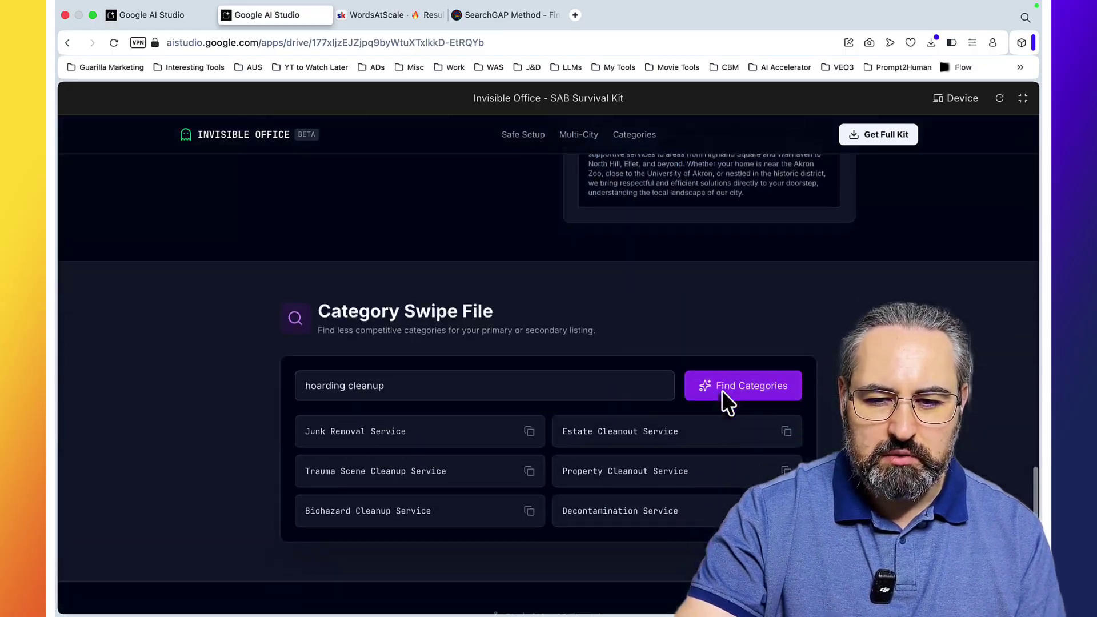
pyautogui.scroll(20, 721, 390)
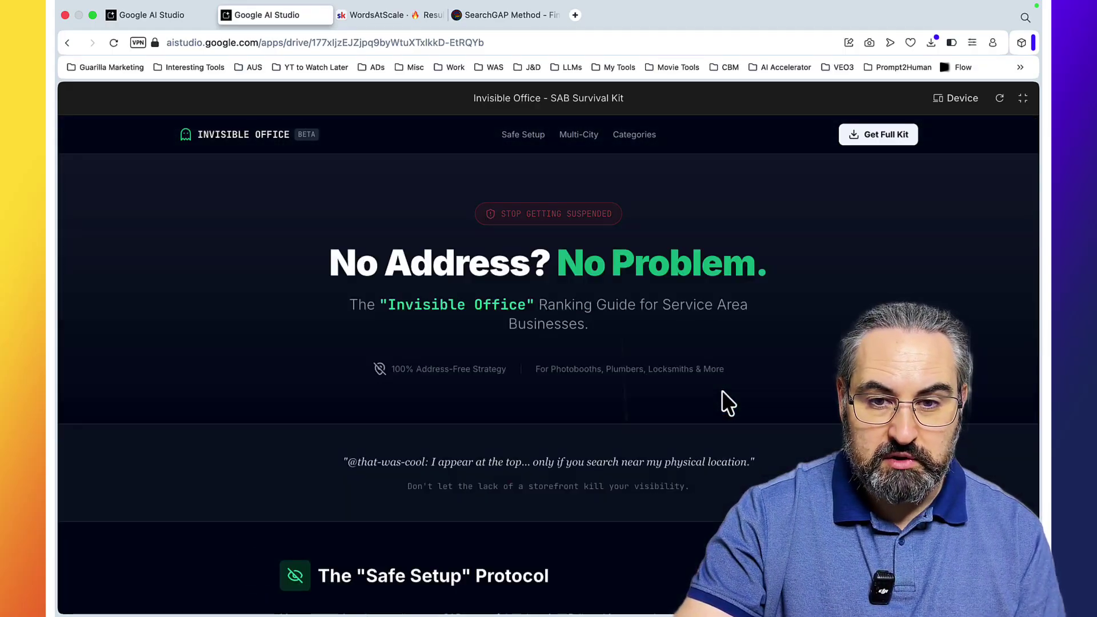
# Step: On the Build start page, write 'buld me a lead magnet based on the below info' plus a dashed separator
pyautogui.press('super+bracketleft')
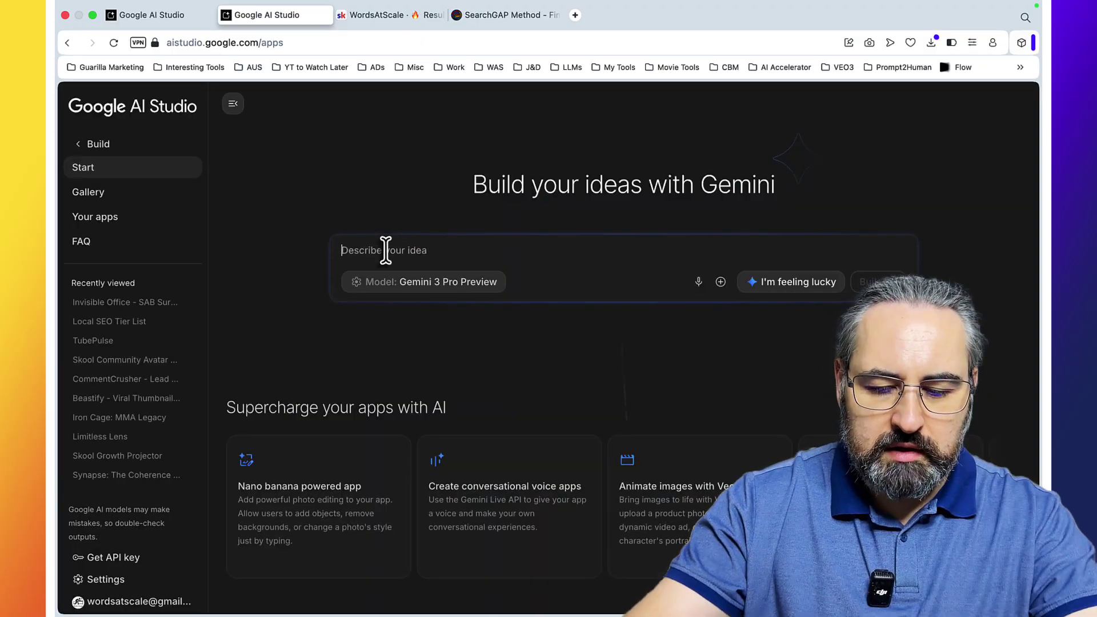
pyautogui.write('buld me a lead magnet based on the below in')
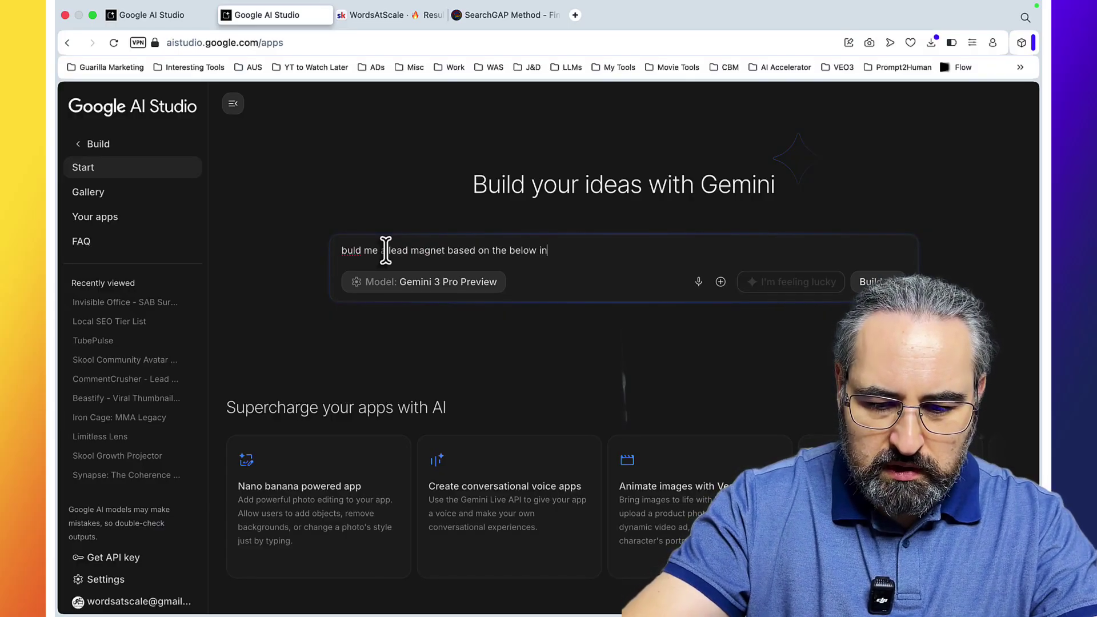
pyautogui.write('fo')
pyautogui.hotkey('shift', 'Return')
pyautogui.hotkey('shift', 'Return')
pyautogui.write('---------')
pyautogui.hotkey('shift', 'Return')
pyautogui.hotkey('shift', 'Return')
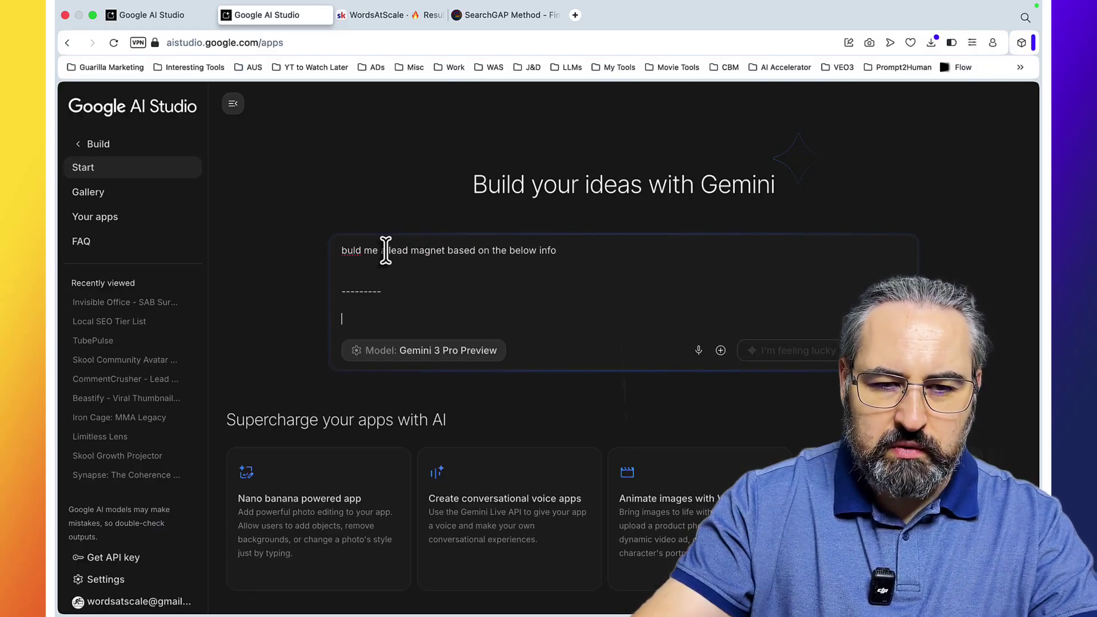
# Step: Copy the 'Why Is My Competitor Winning?' audit idea from the chat, paste it below, and submit
pyautogui.click(186, 22)
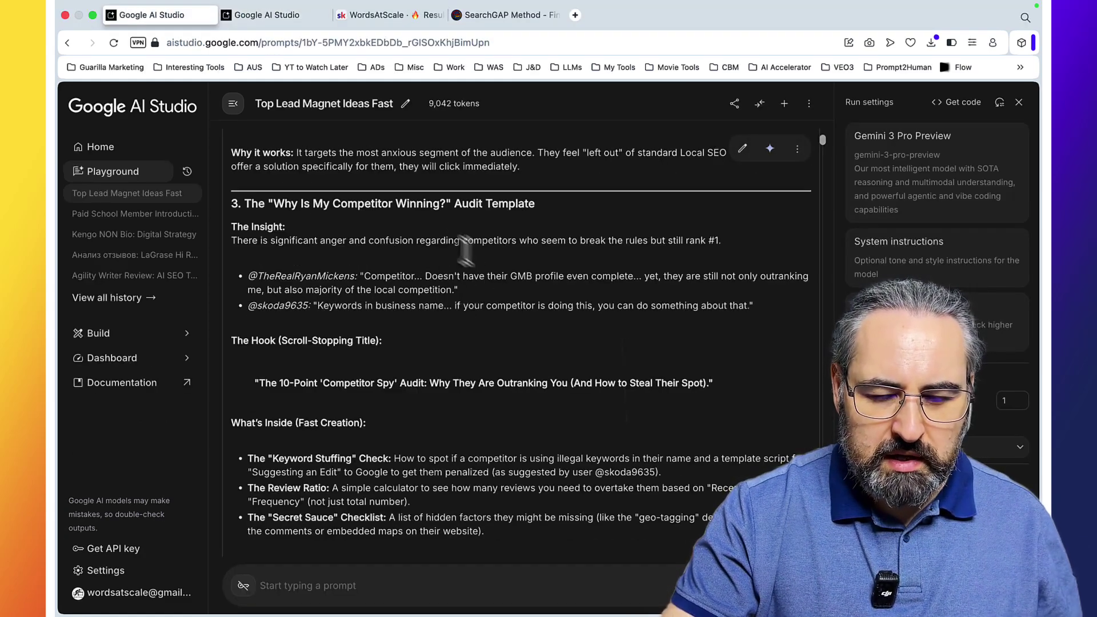
pyautogui.scroll(-1, 560, 320)
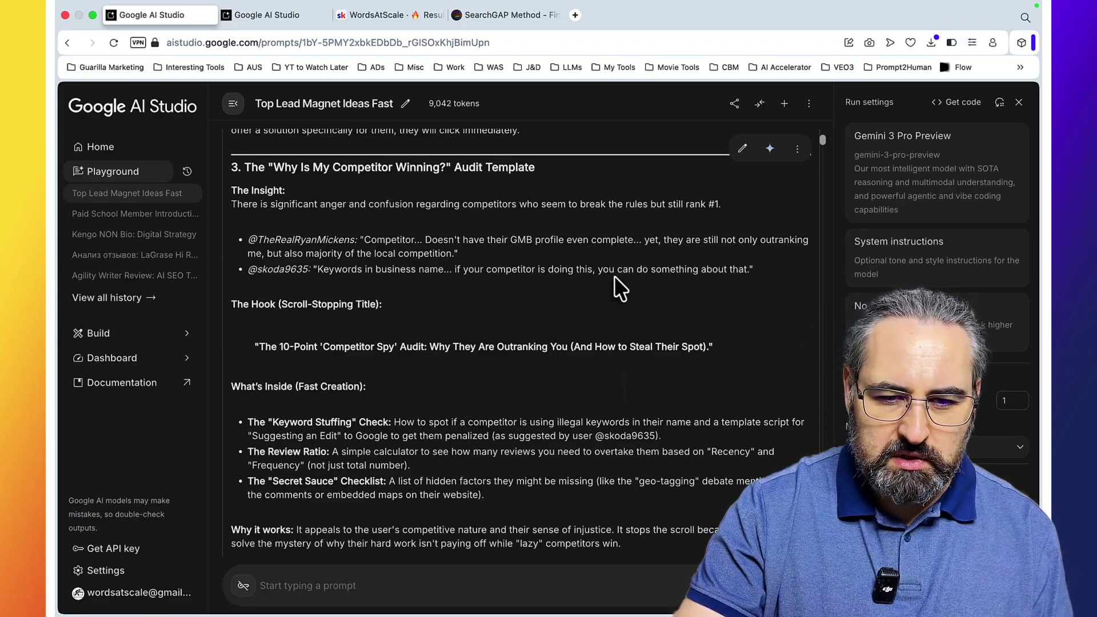
pyautogui.scroll(-1, 570, 231)
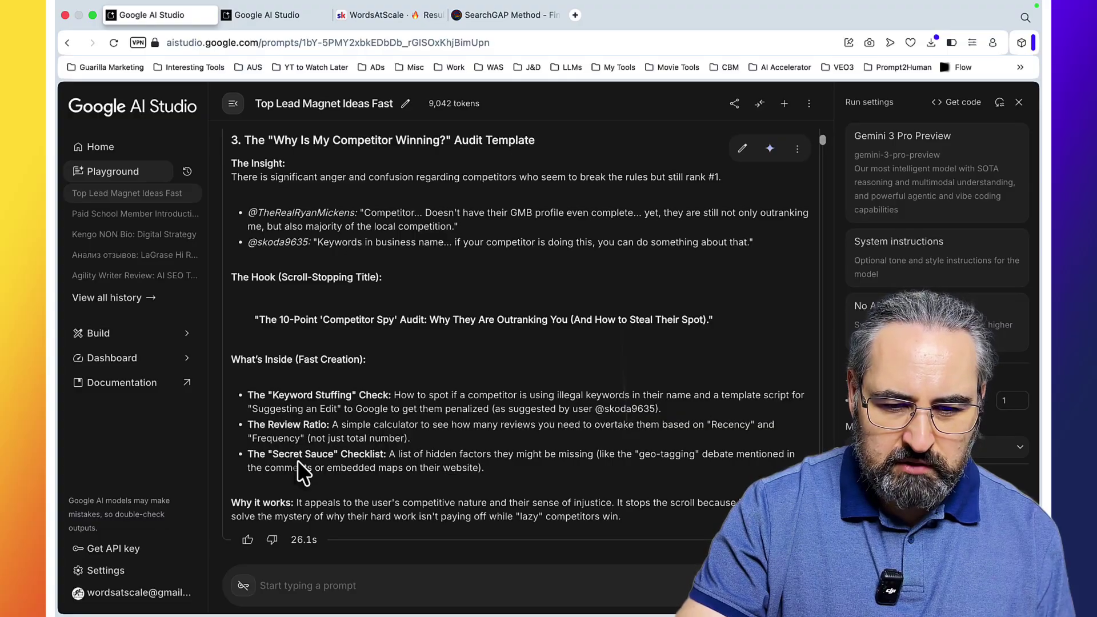
pyautogui.moveTo(646, 520); pyautogui.dragTo(256, 147)
pyautogui.press('super+c')
pyautogui.click(276, 15)
pyautogui.press('super+v')
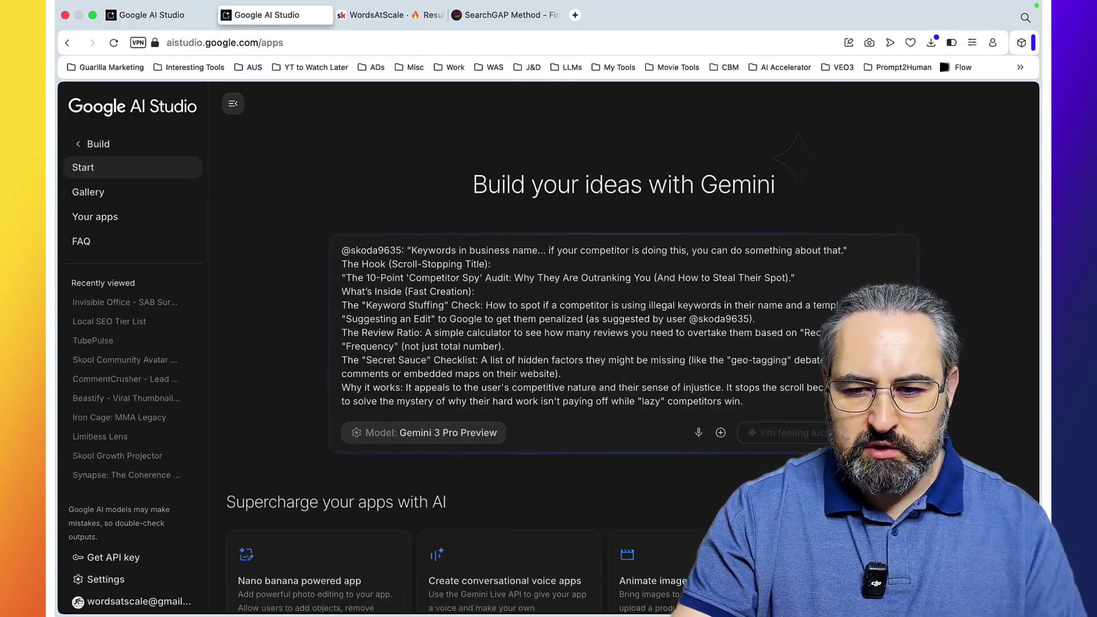
pyautogui.press('Return')
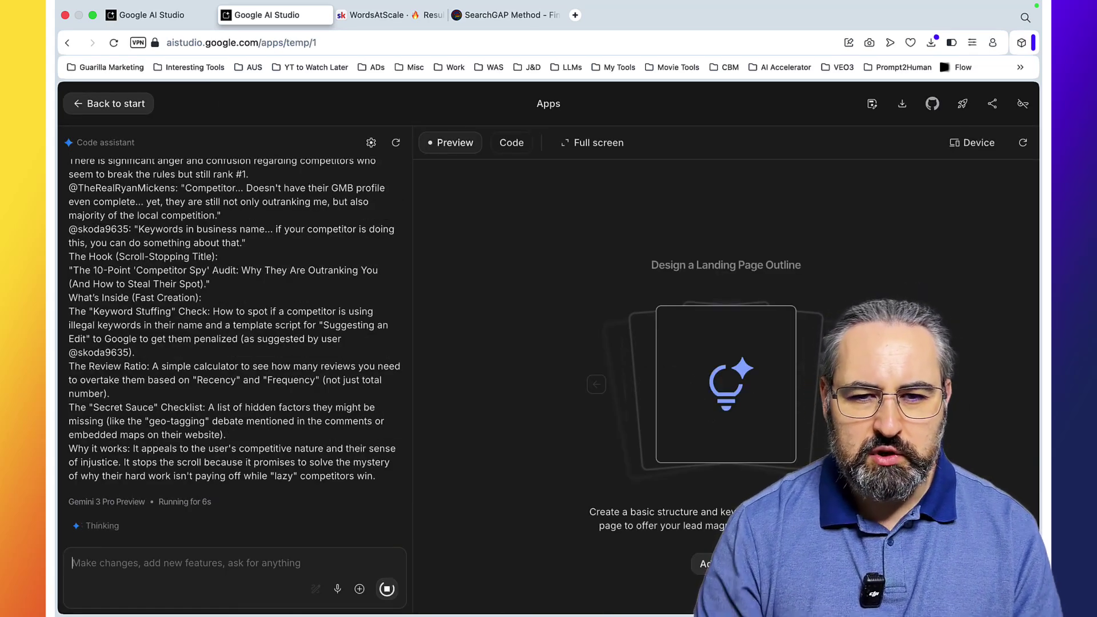
# Step: Open WordsAtScale, glance at its Classroom, then scroll the Community feed with pinned posts
pyautogui.click(389, 16)
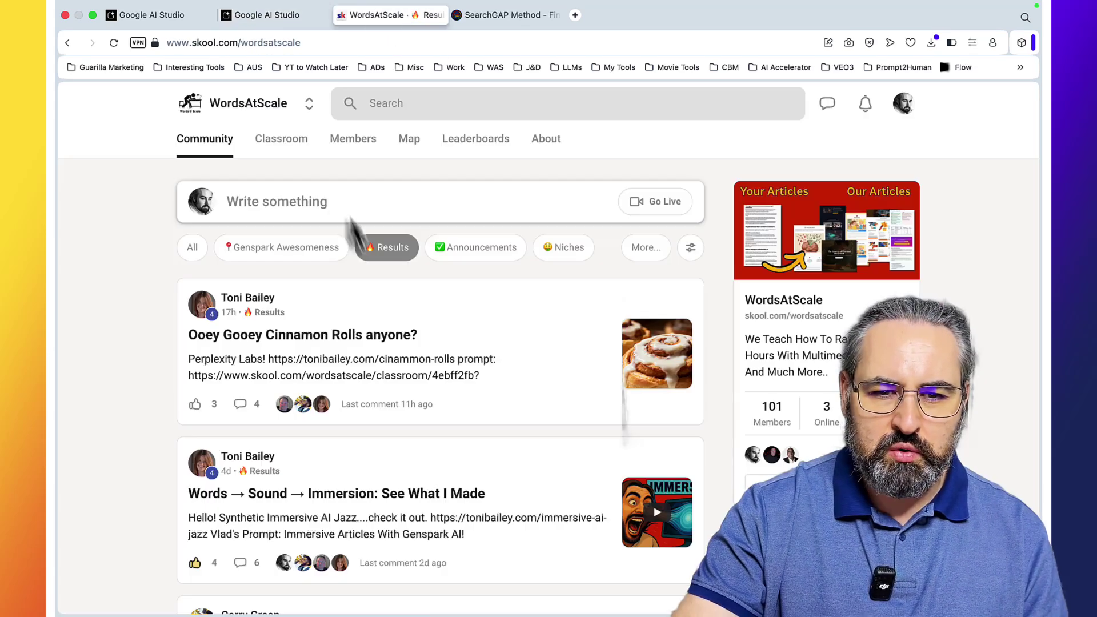
pyautogui.click(281, 148)
pyautogui.click(224, 147)
pyautogui.scroll(-3, 455, 349)
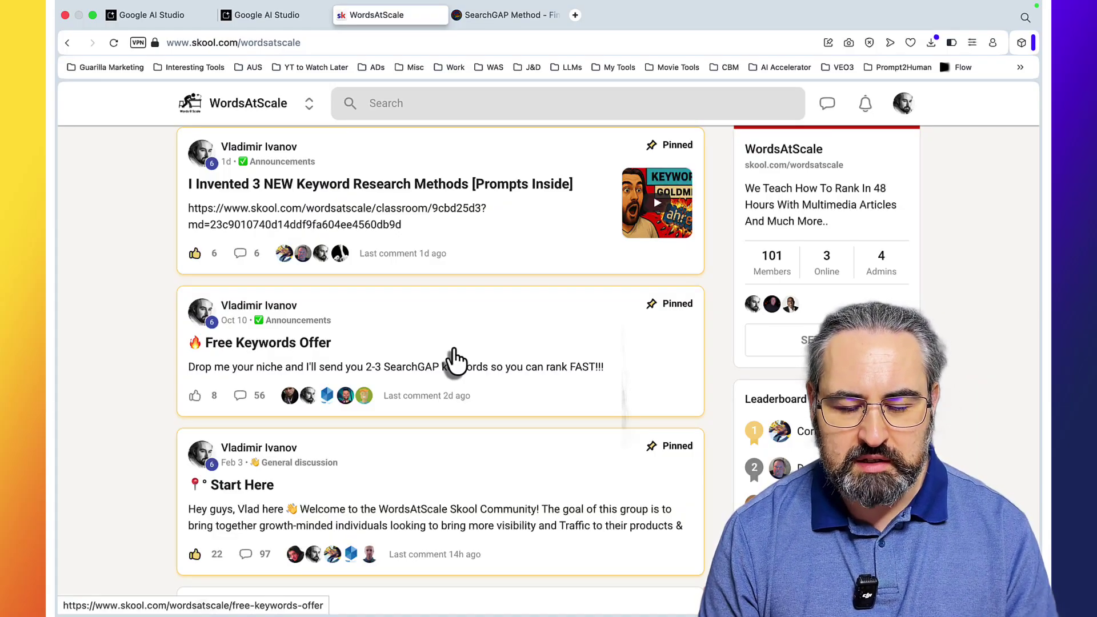
# Step: Run the built Competitor Spy app full screen and start the audit at the Keyword Stuffing check
pyautogui.hotkey('ctrl', 'shift', 'Tab')
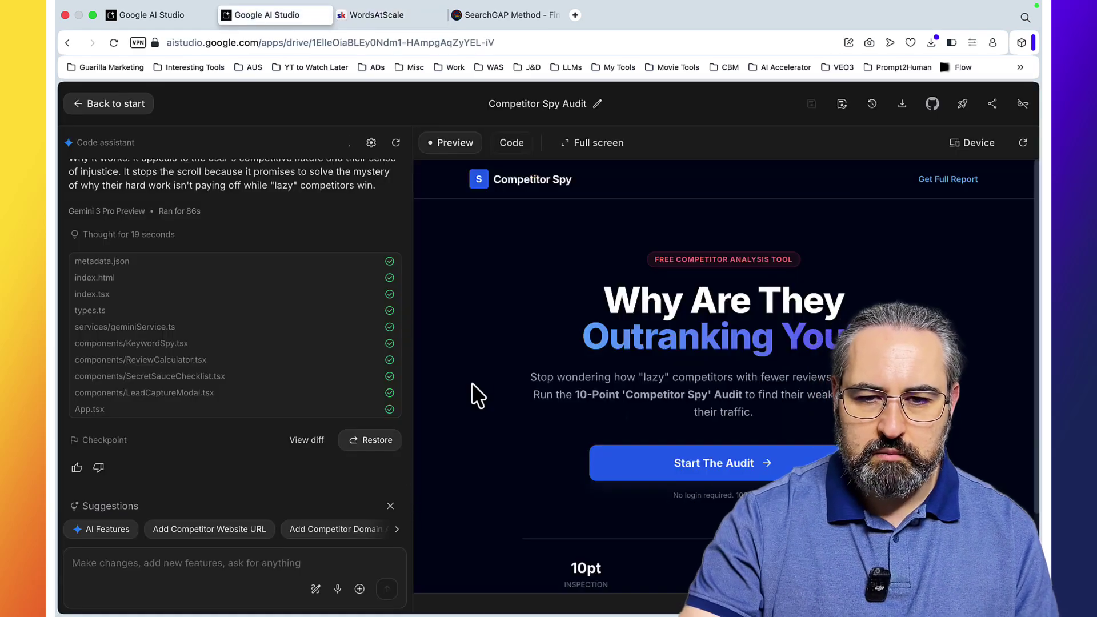
pyautogui.click(593, 142)
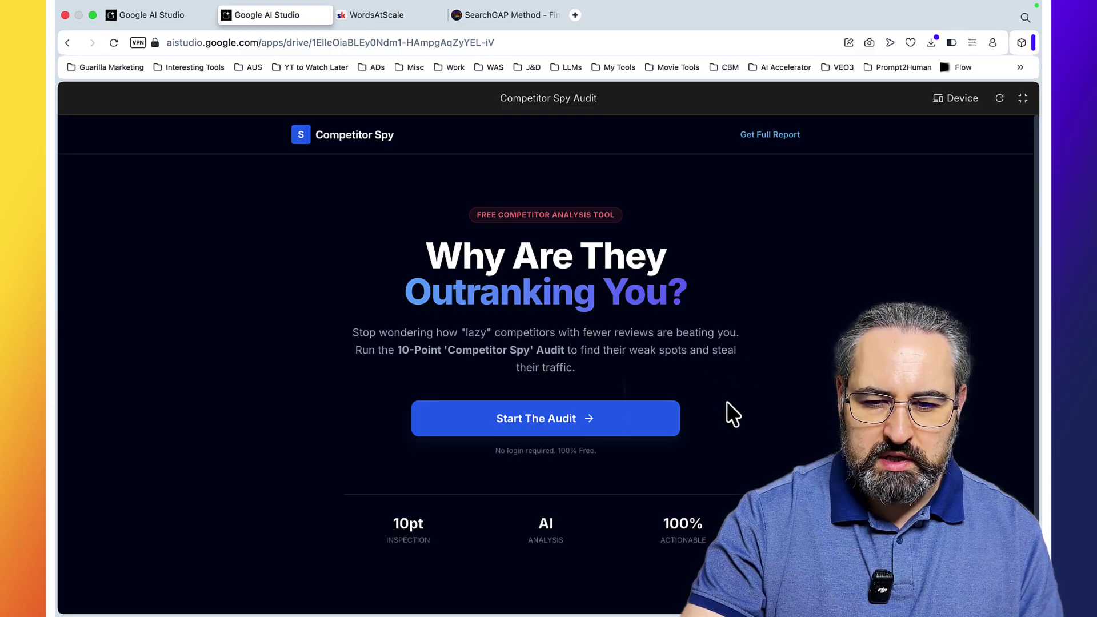
pyautogui.scroll(-1, 737, 406)
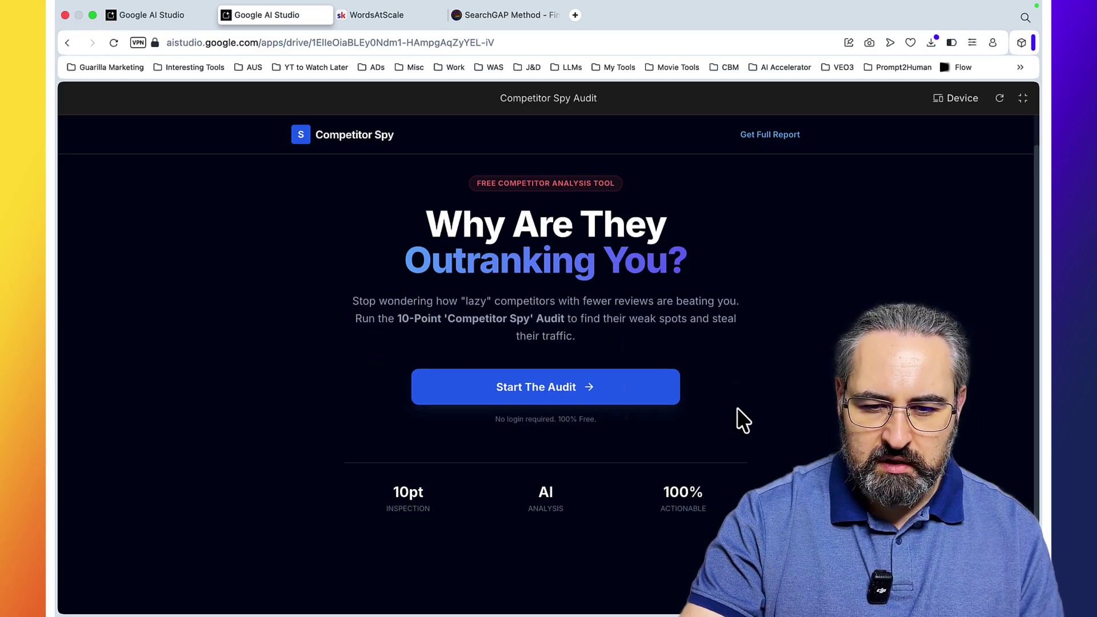
pyautogui.click(557, 393)
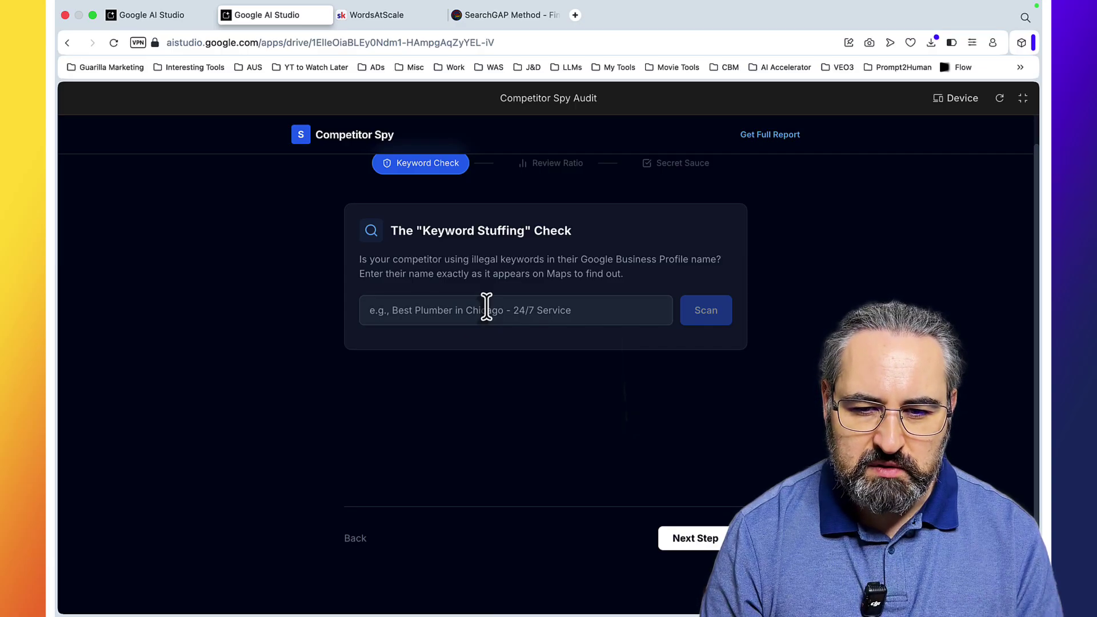
# Step: Google 'ohio hoardinbfg cleanup' and select the competitor name Ohio Hoarding from the results
pyautogui.click(575, 15)
pyautogui.write('ohio hoardinbfg cleanup')
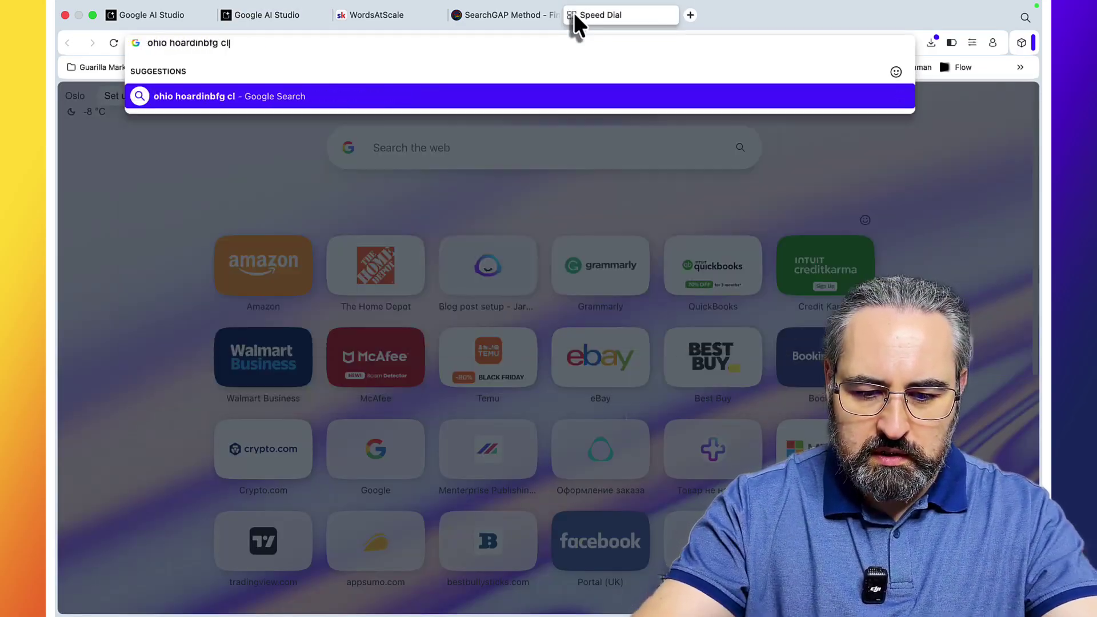
pyautogui.press('Return')
pyautogui.moveTo(790, 328); pyautogui.dragTo(691, 328)
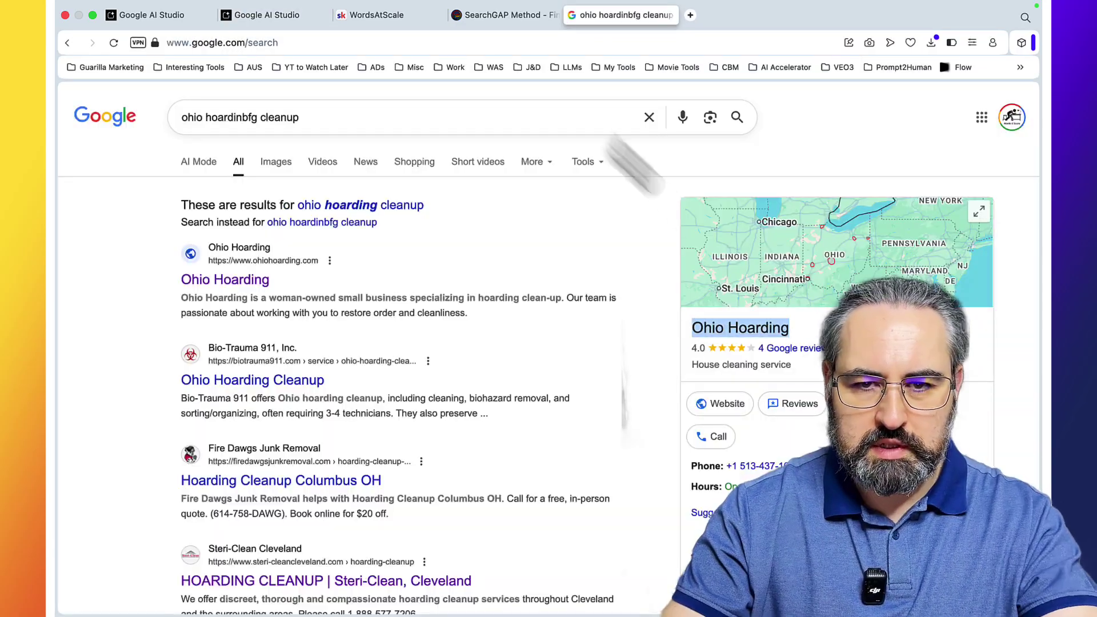
# Step: Copy the suggest-an-edit script in Competitor Spy, then open the Ohio Hoarding website from the results
pyautogui.click(309, 13)
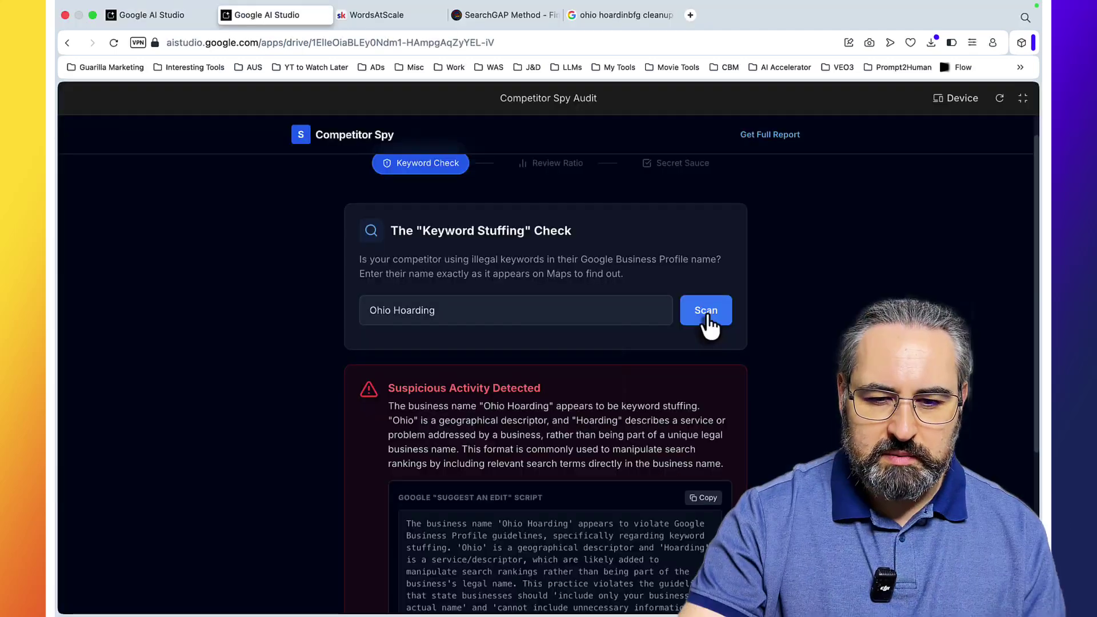
pyautogui.scroll(-2, 709, 326)
pyautogui.scroll(-2, 710, 326)
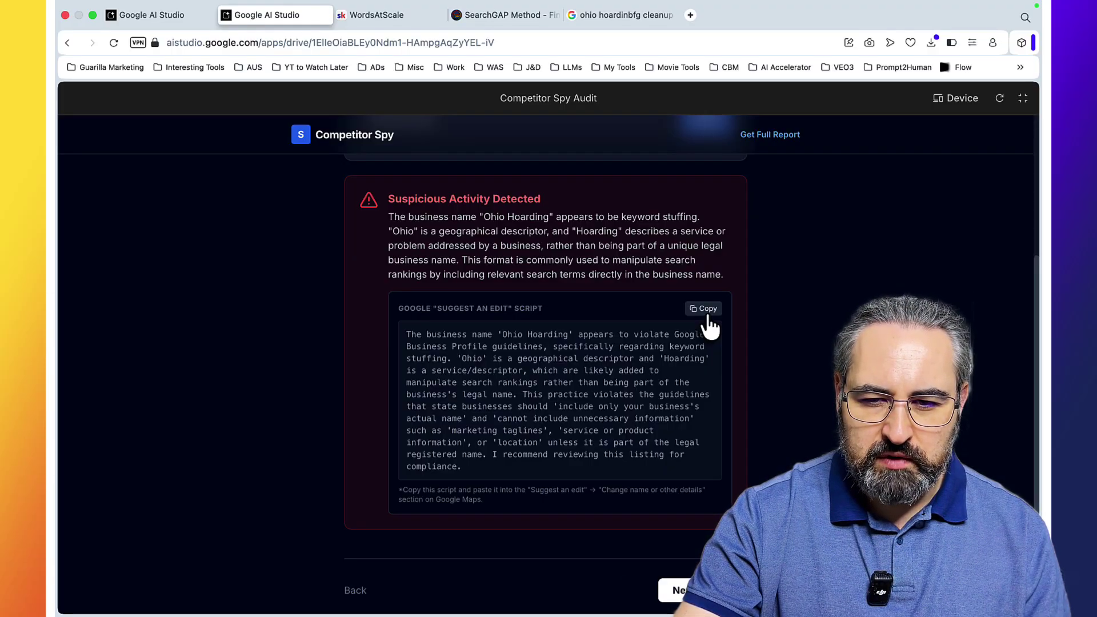
pyautogui.click(707, 310)
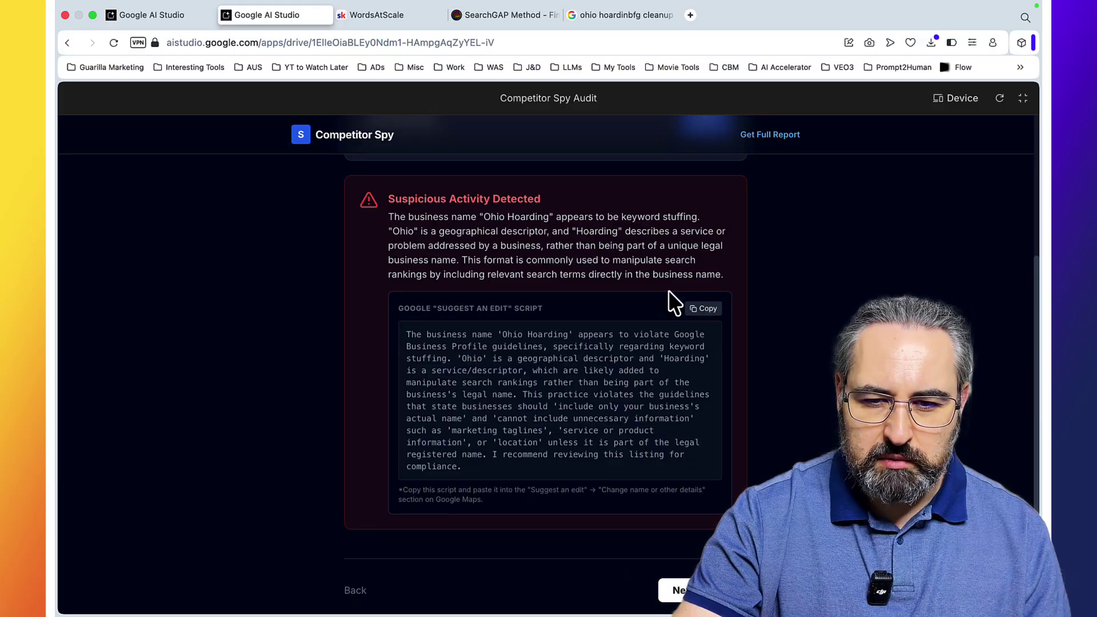
pyautogui.click(614, 15)
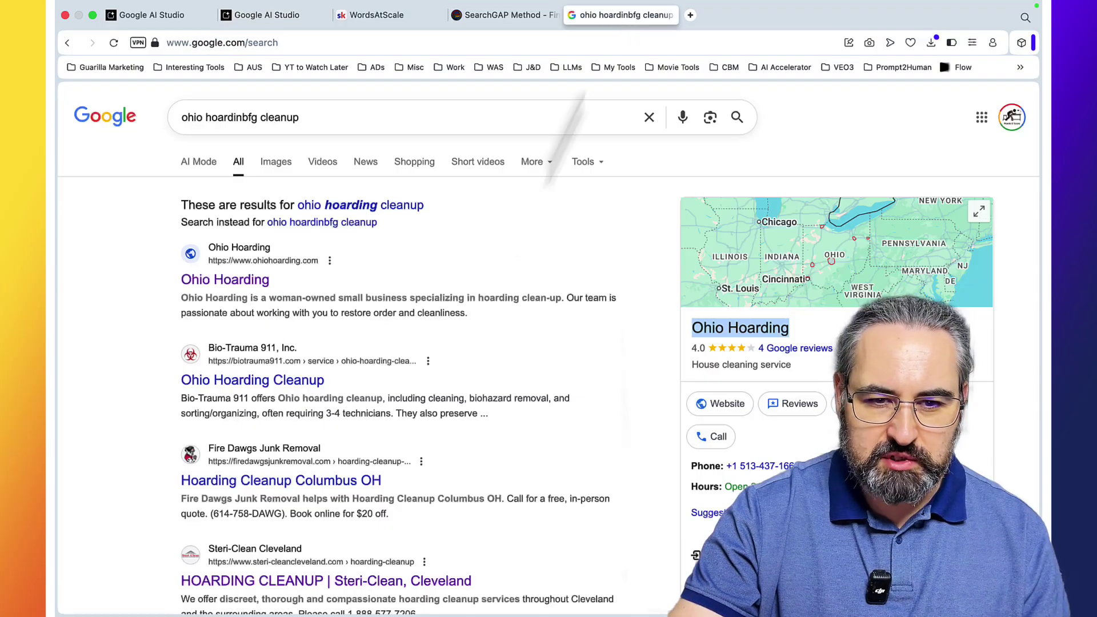
pyautogui.click(236, 283)
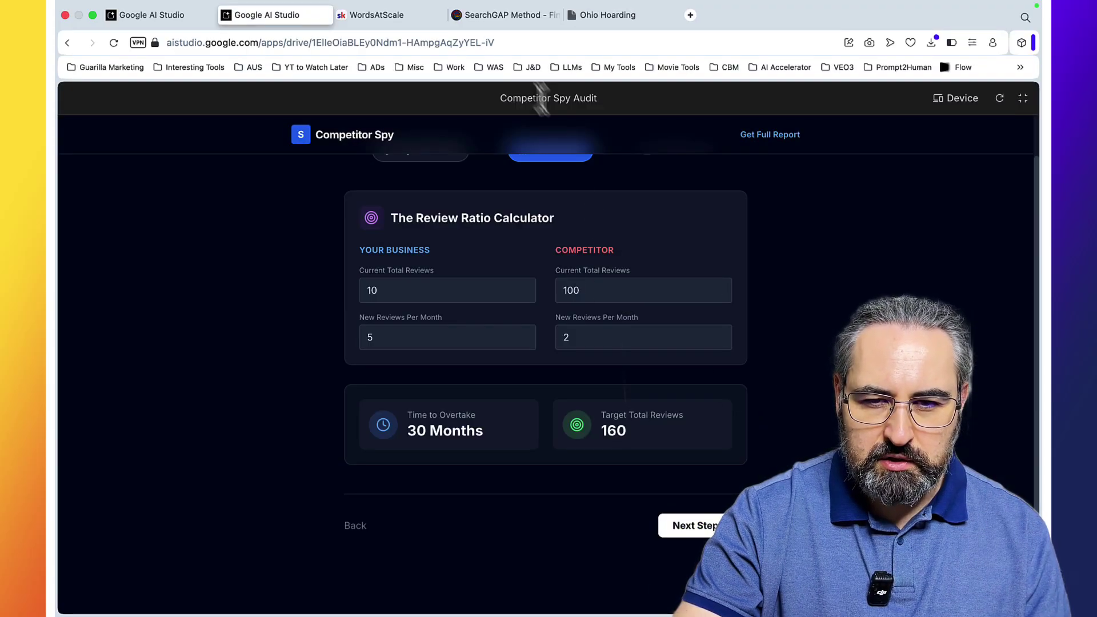
# Step: Return to the Competitor Spy Audit app and set your total reviews to 1
pyautogui.click(528, 23)
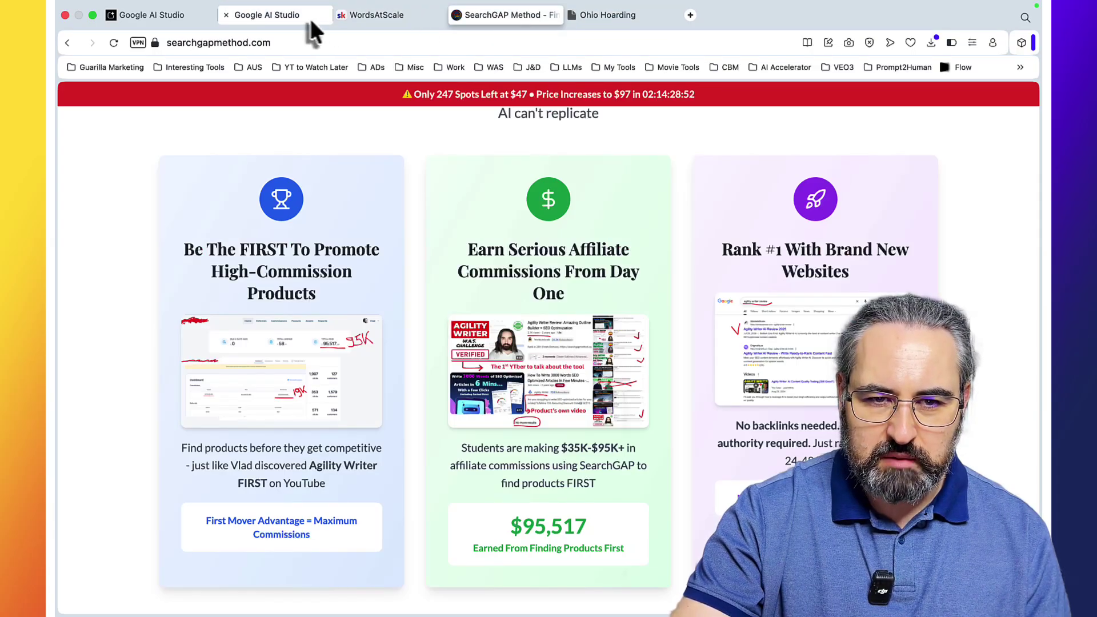
pyautogui.hotkey('ctrl', 'Tab')
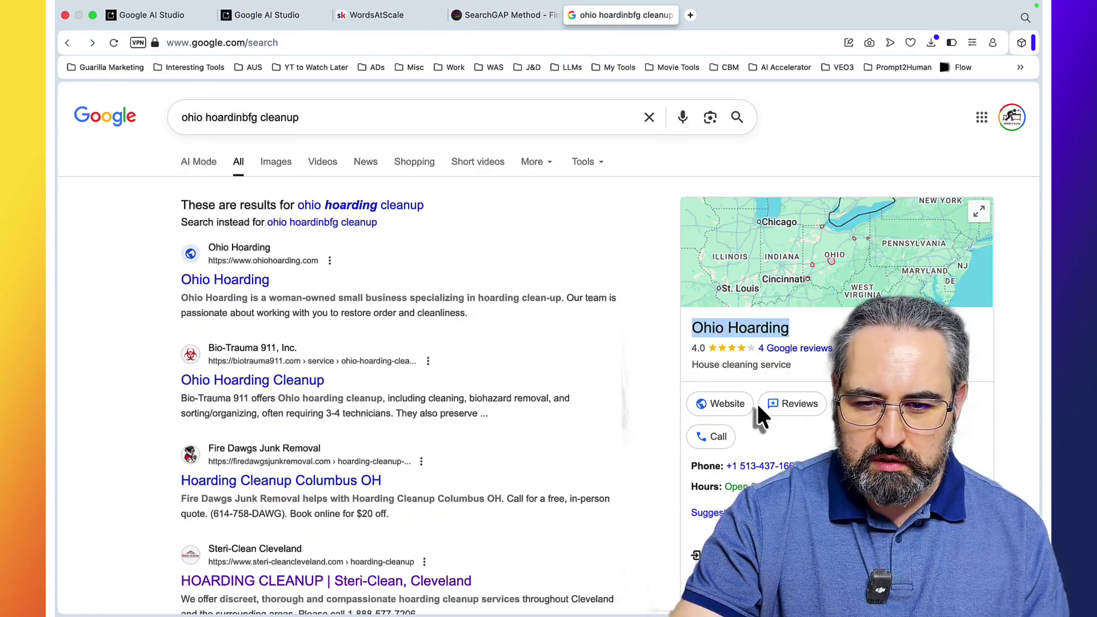
pyautogui.click(503, 13)
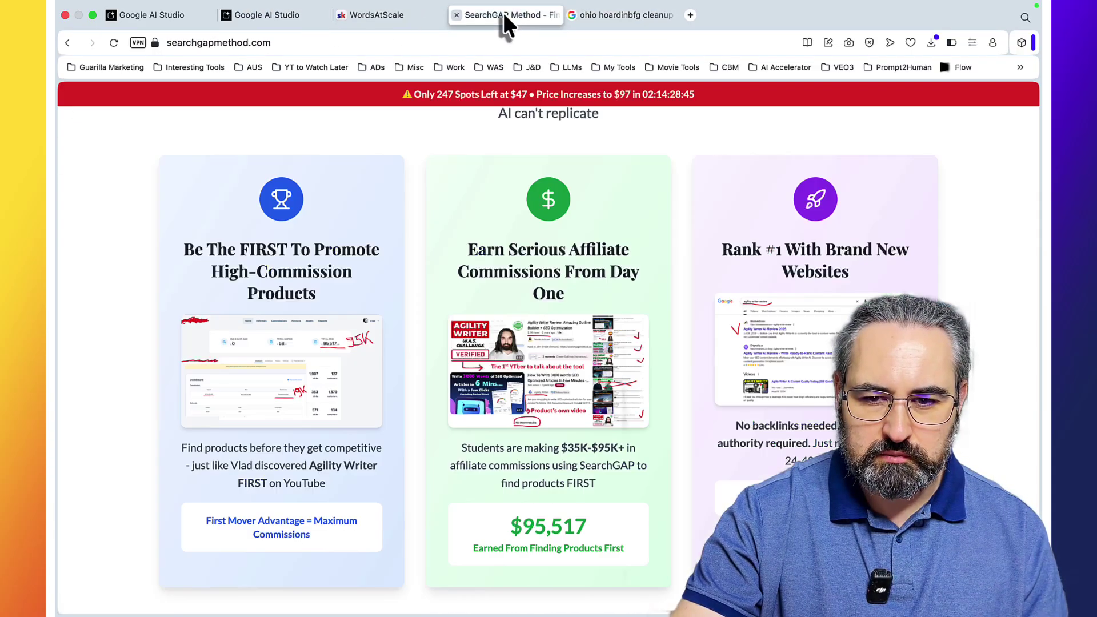
pyautogui.click(275, 15)
pyautogui.click(399, 292)
pyautogui.press('BackSpace')
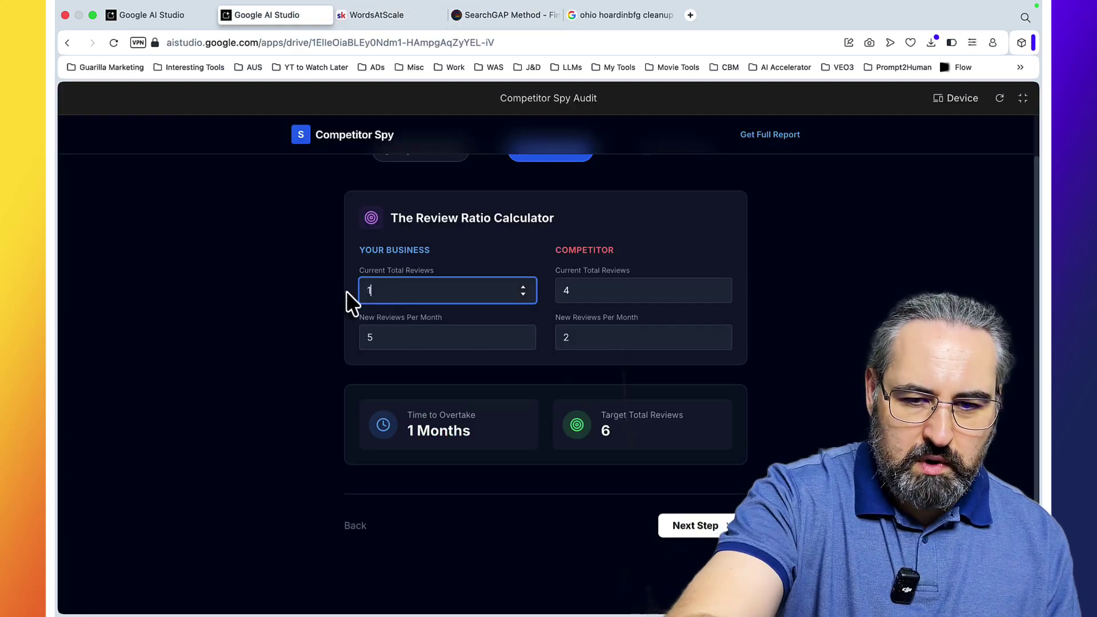
# Step: Set monthly new reviews to 2 for you and 01 for the competitor, giving 3 months to overtake
pyautogui.click(369, 338)
pyautogui.press('BackSpace')
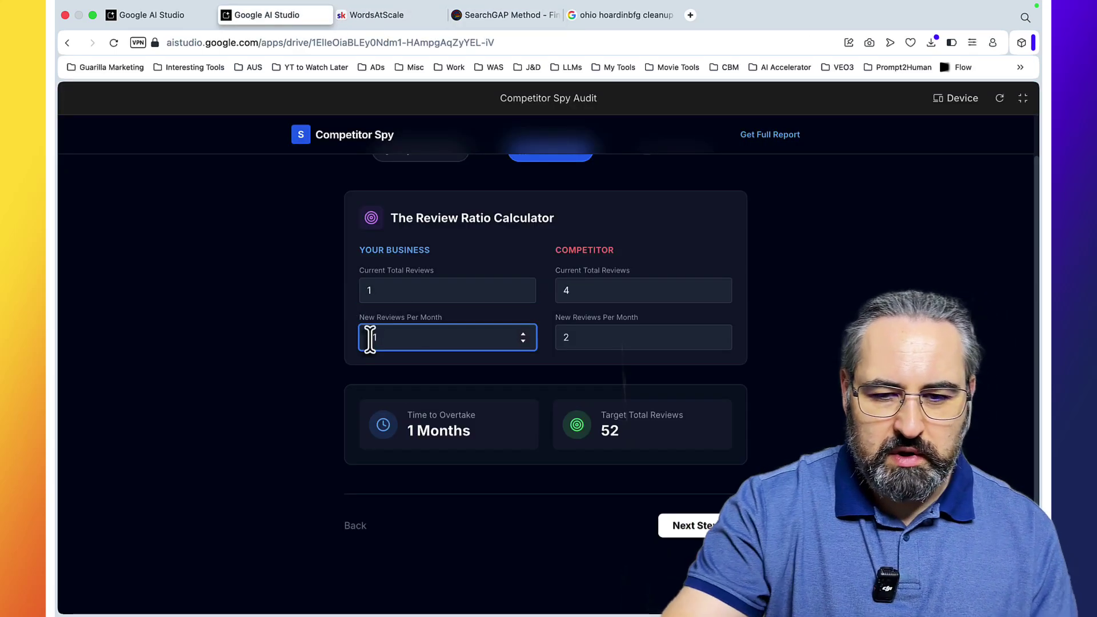
pyautogui.write('1')
pyautogui.click(578, 341)
pyautogui.press('BackSpace')
pyautogui.write('01')
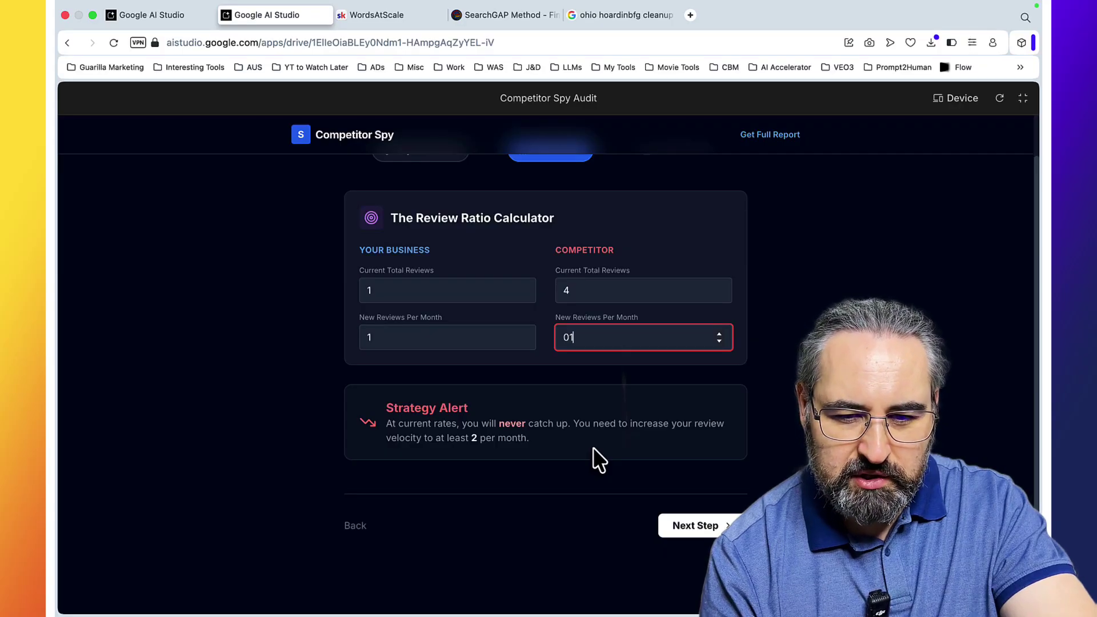
pyautogui.click(381, 338)
pyautogui.press('BackSpace')
pyautogui.write('2')
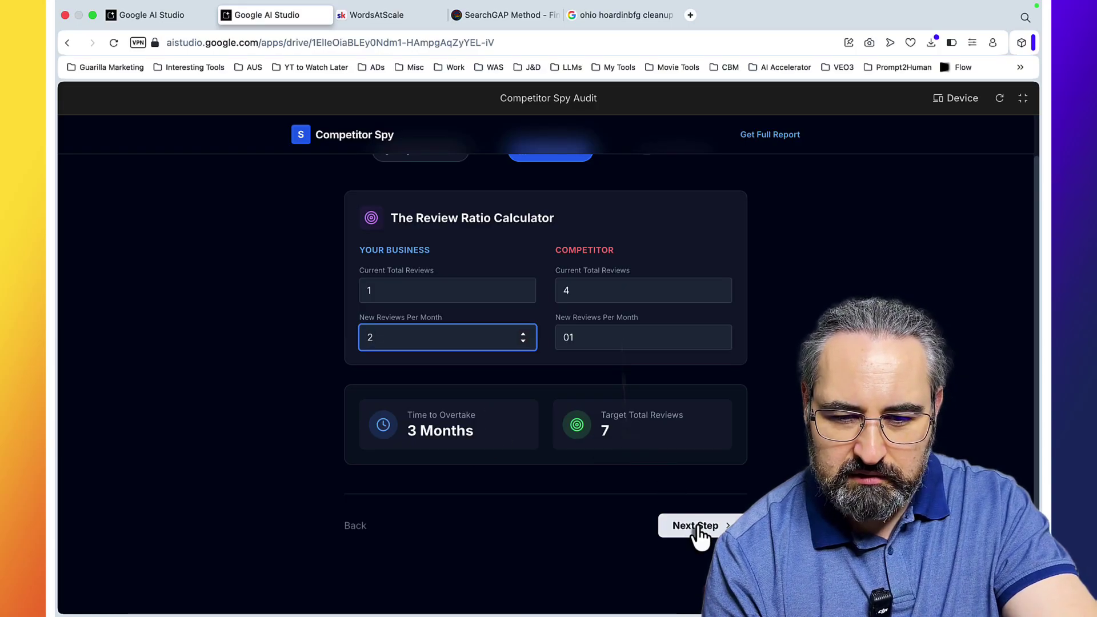
# Step: Advance to the Secret Sauce checklist and scroll through its items
pyautogui.click(722, 522)
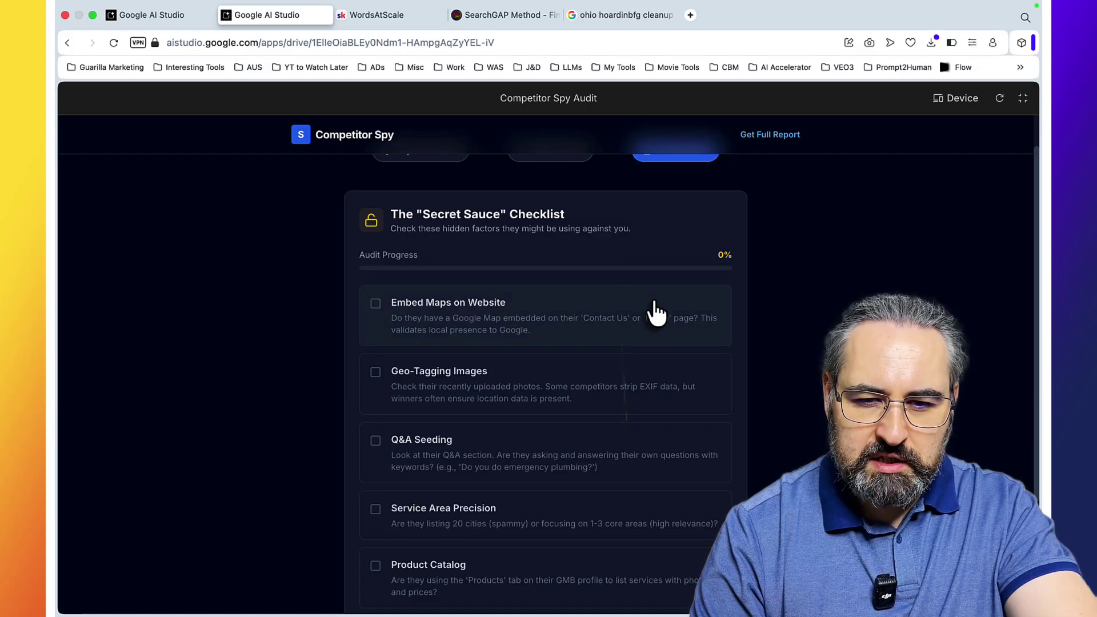
pyautogui.scroll(-2, 656, 311)
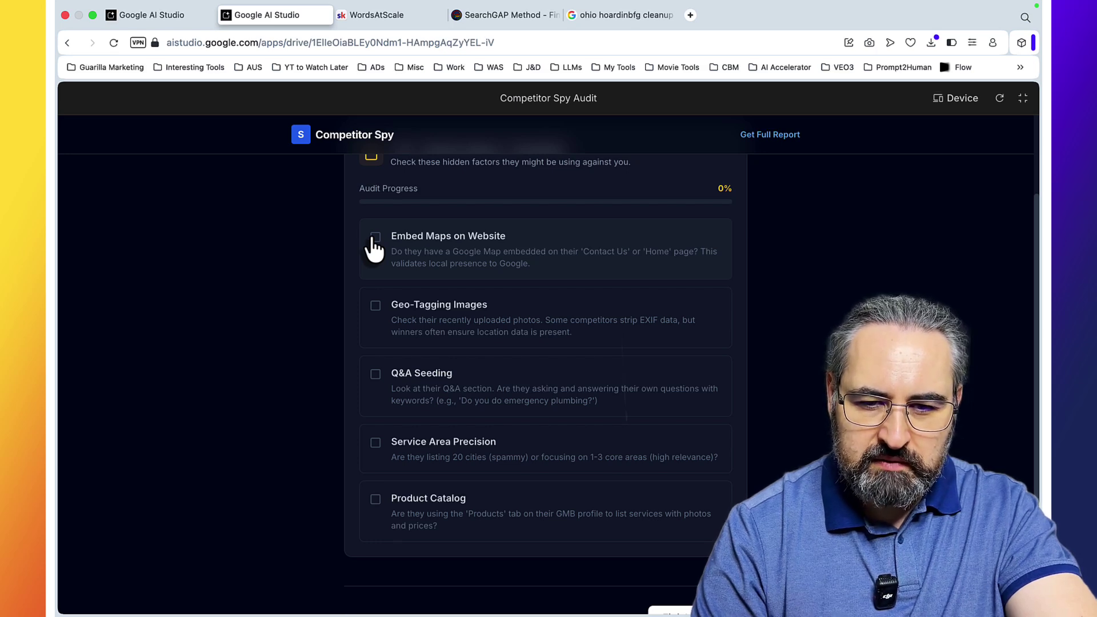
# Step: Check the competitor's Contact Us and About pages for a map and tick Embed Maps on Website
pyautogui.hotkey('ctrl', 'Tab')
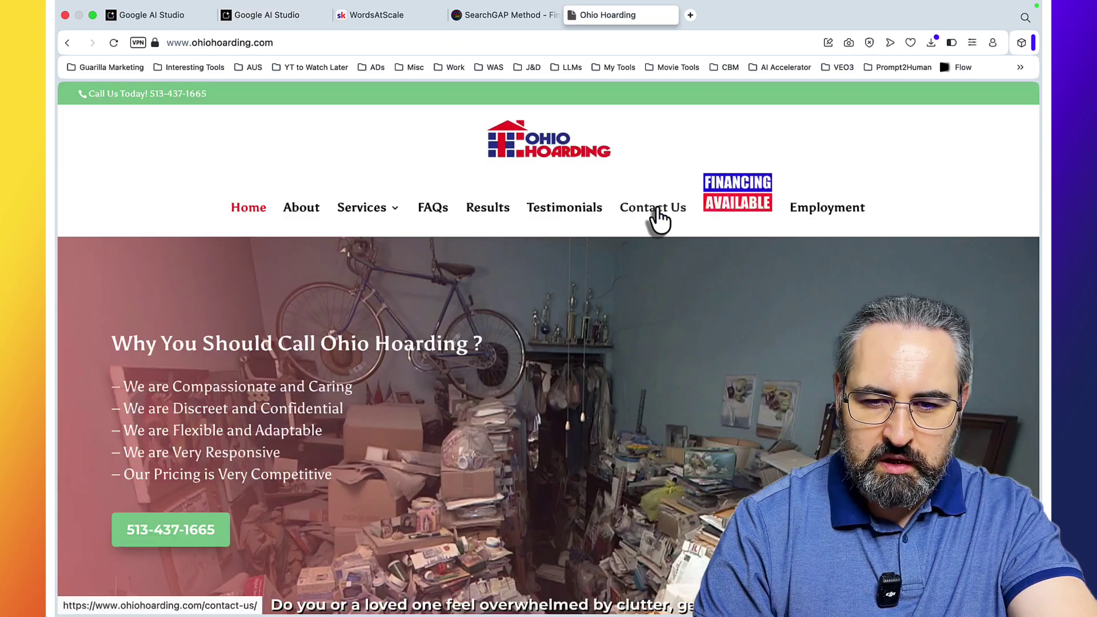
pyautogui.click(651, 210)
pyautogui.scroll(-15, 754, 266)
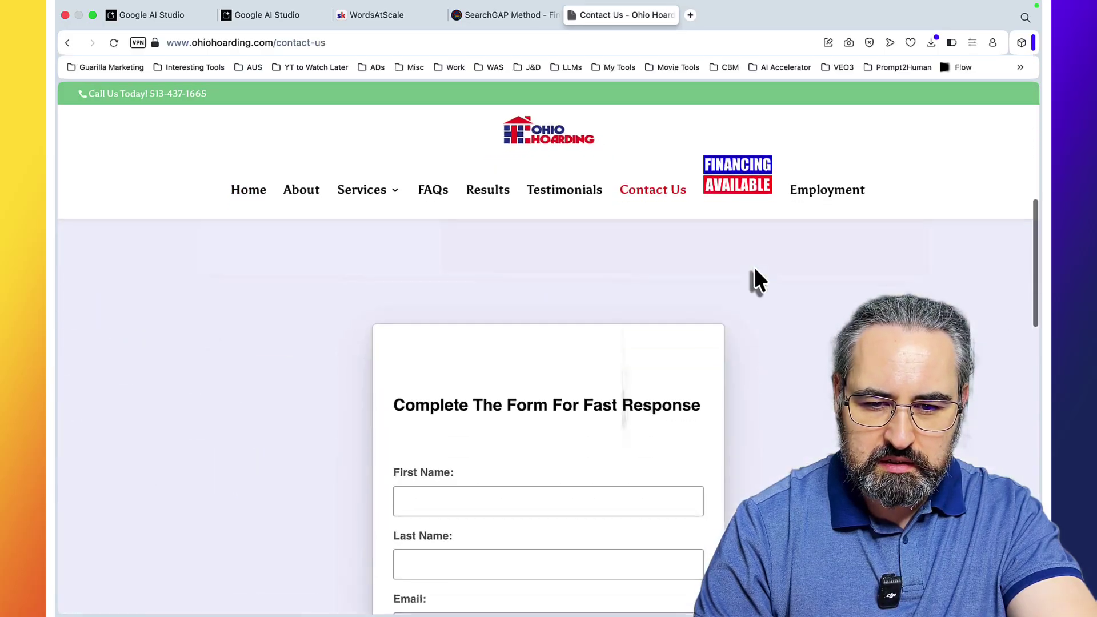
pyautogui.scroll(15, 754, 266)
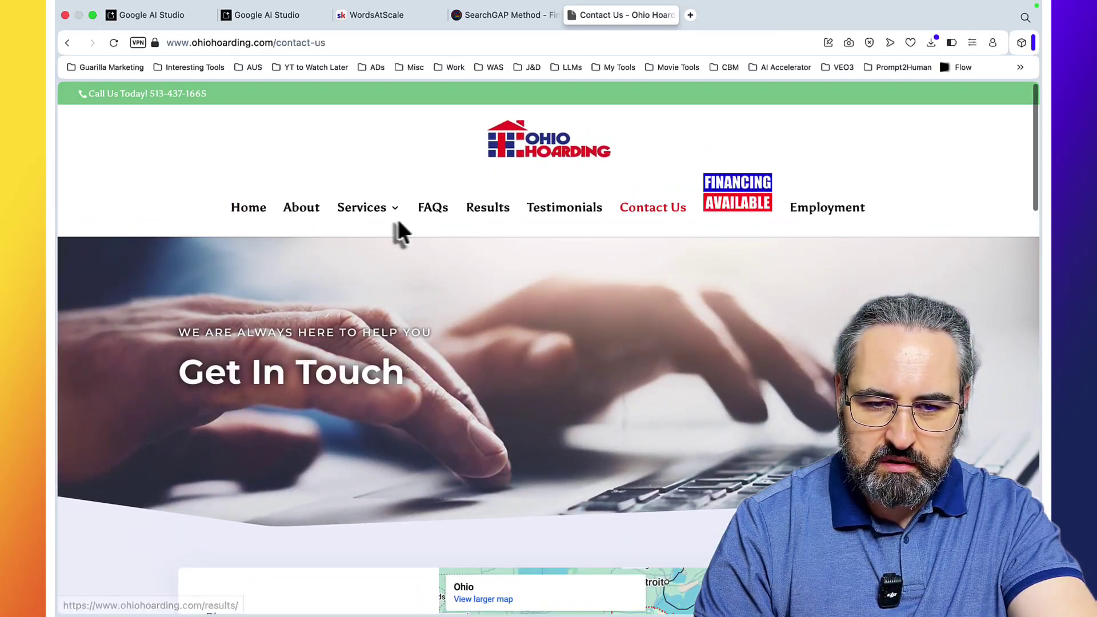
pyautogui.click(302, 209)
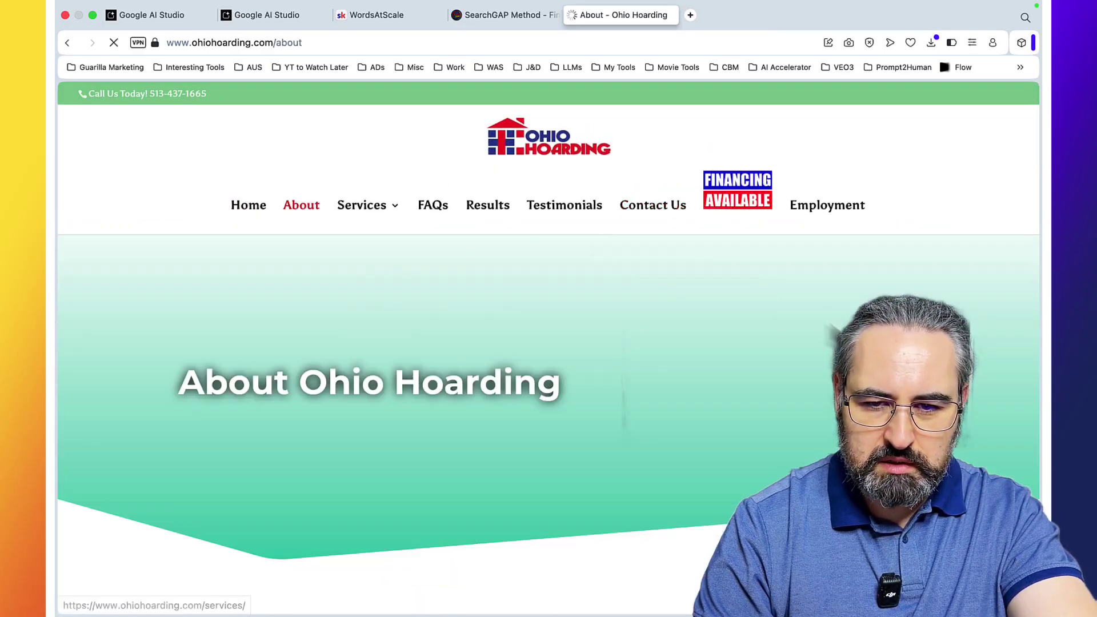
pyautogui.scroll(-10, 302, 286)
pyautogui.scroll(-15, 548, 400)
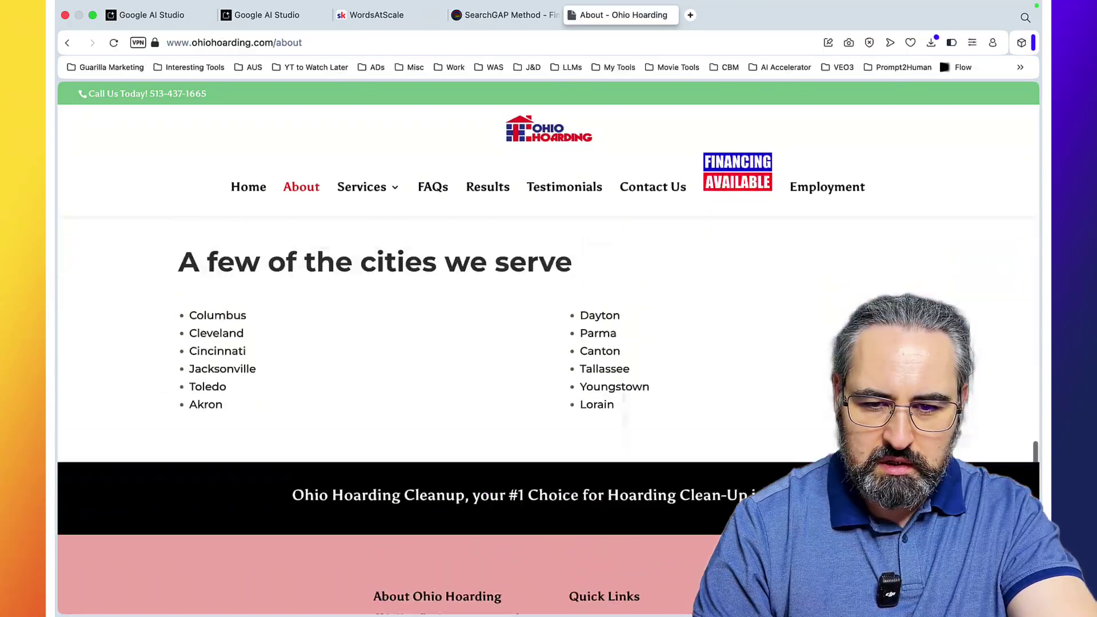
pyautogui.scroll(5, 548, 400)
pyautogui.scroll(-4, 548, 400)
pyautogui.scroll(2, 549, 354)
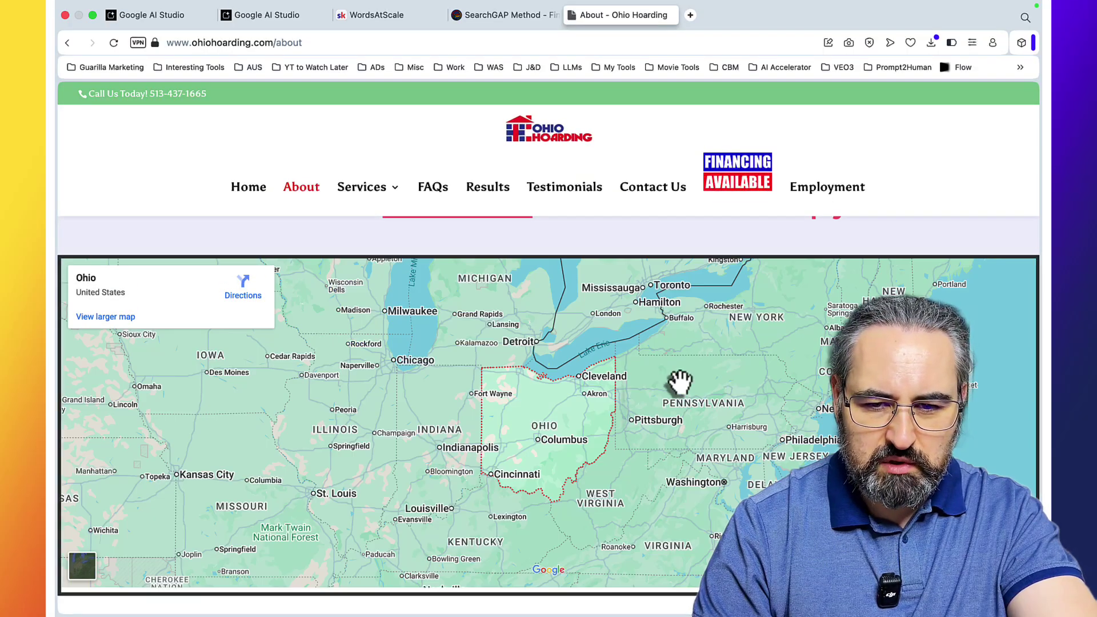
pyautogui.scroll(3, 680, 385)
pyautogui.click(288, 17)
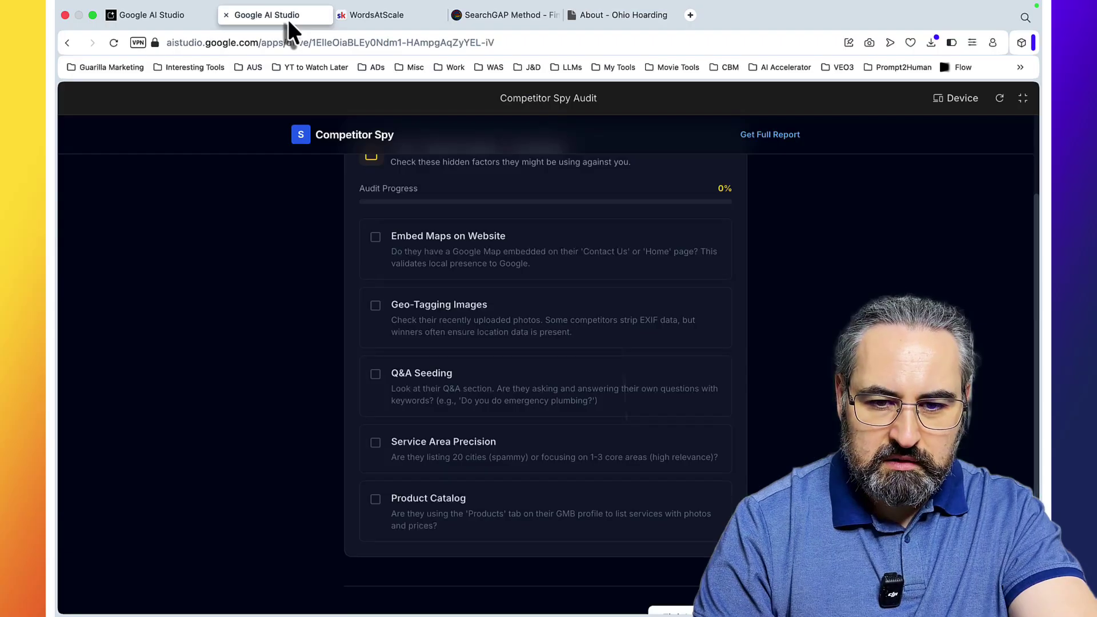
pyautogui.click(376, 237)
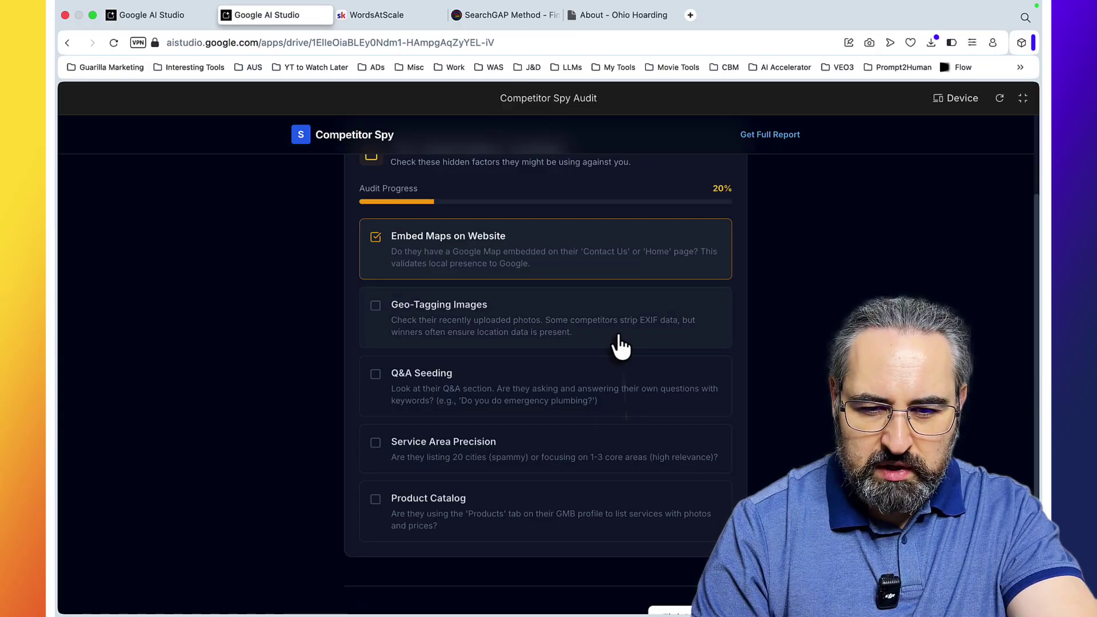
# Step: Save Bedroom-1-after.jpg from the competitor's Results page to disk
pyautogui.click(617, 15)
pyautogui.scroll(5, 549, 343)
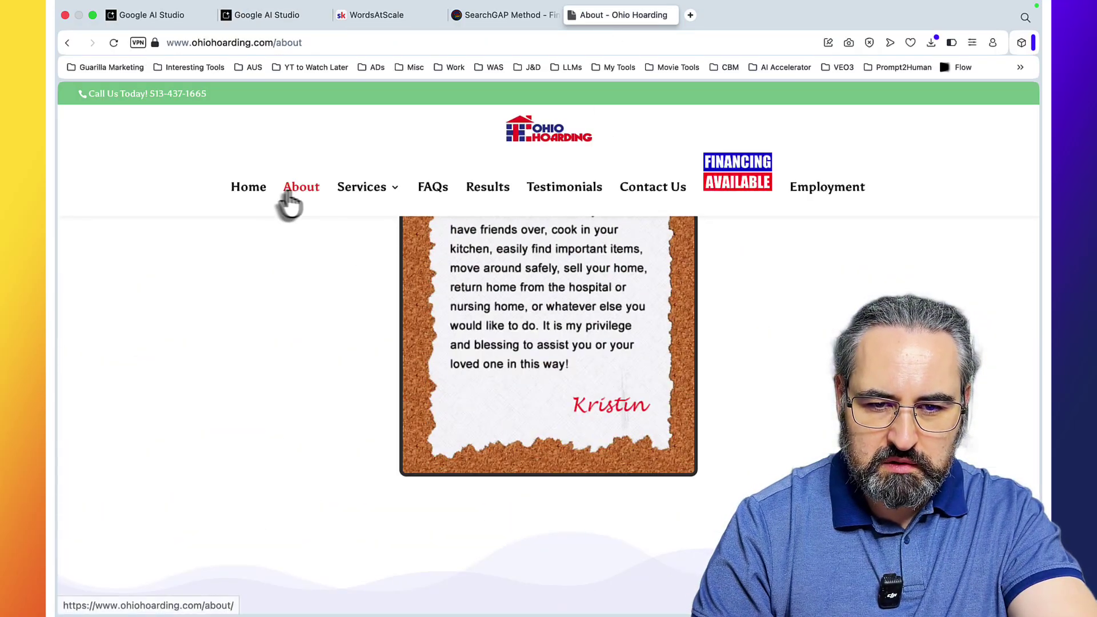
pyautogui.click(246, 190)
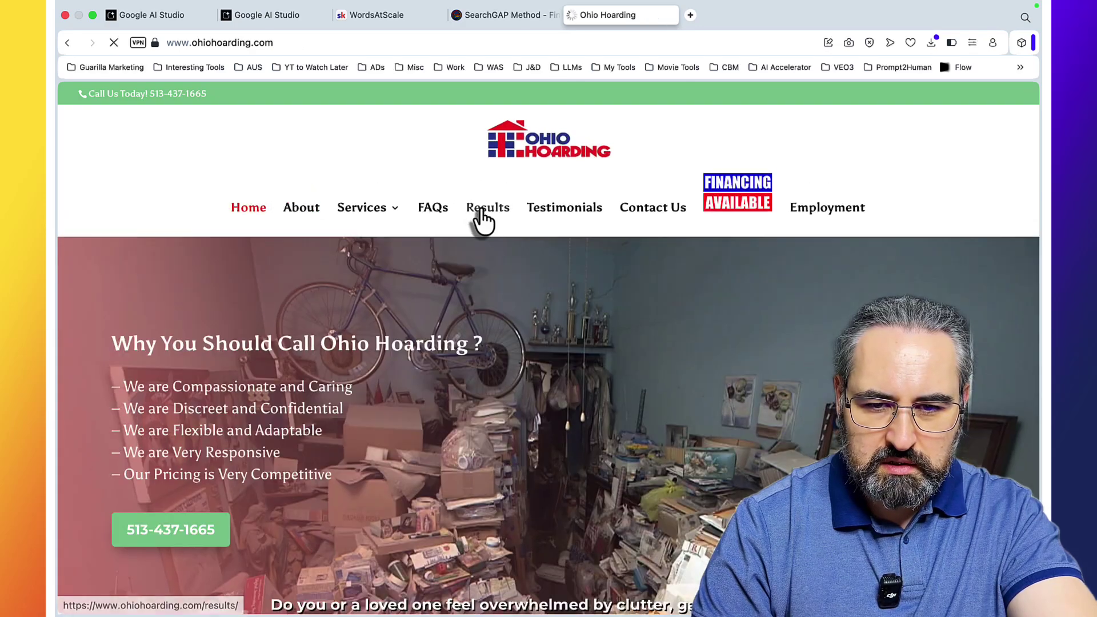
pyautogui.click(480, 209)
pyautogui.scroll(-5, 645, 308)
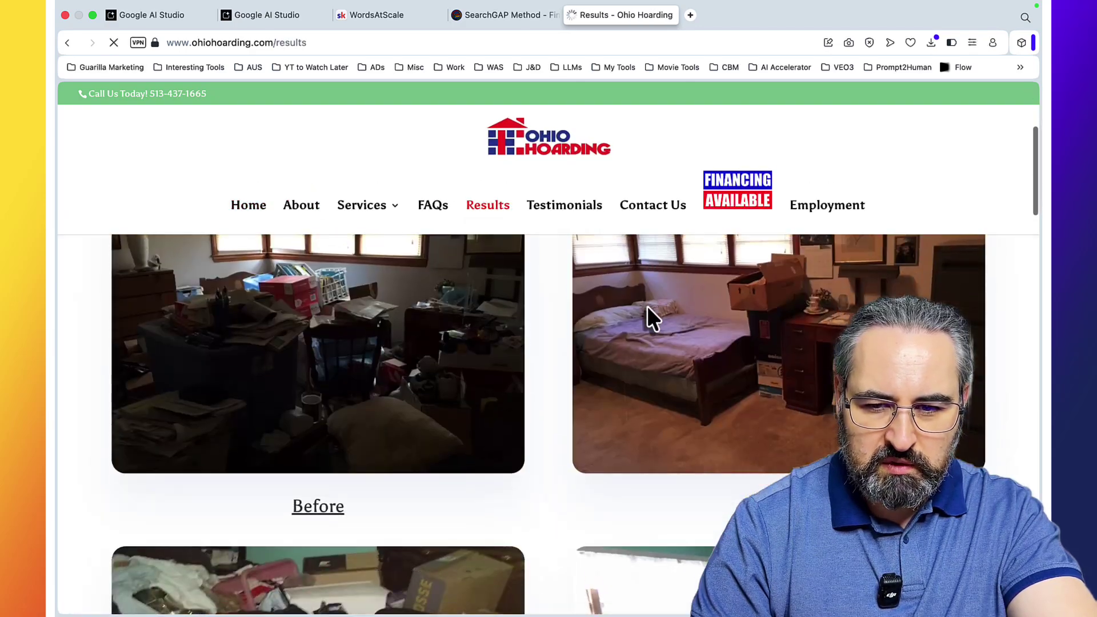
pyautogui.rightClick(720, 357)
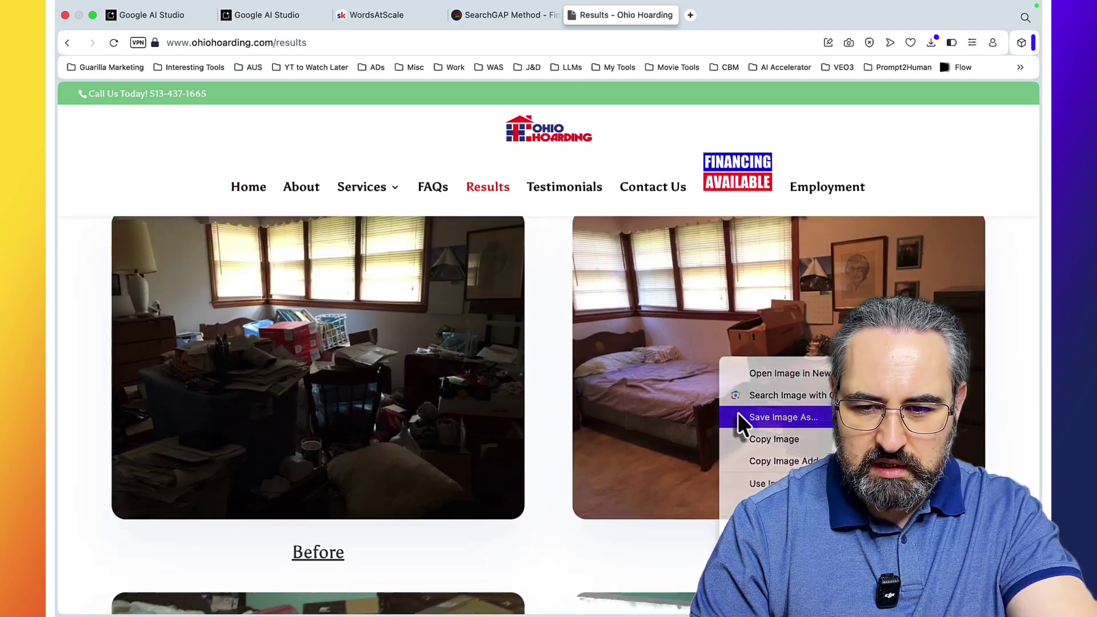
pyautogui.click(739, 417)
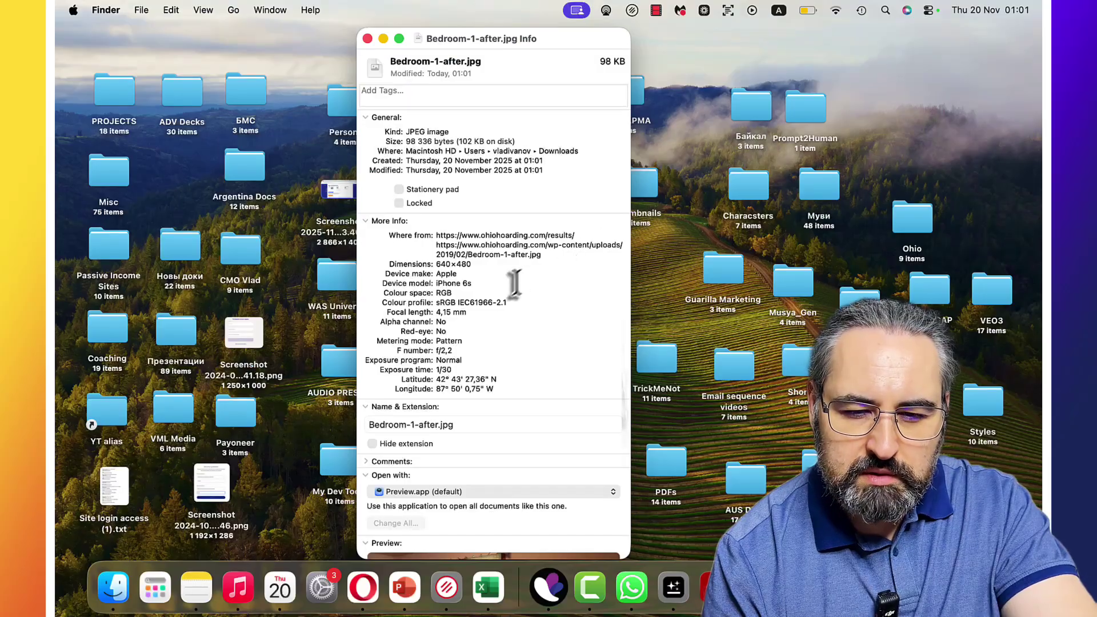
pyautogui.scroll(-2, 503, 350)
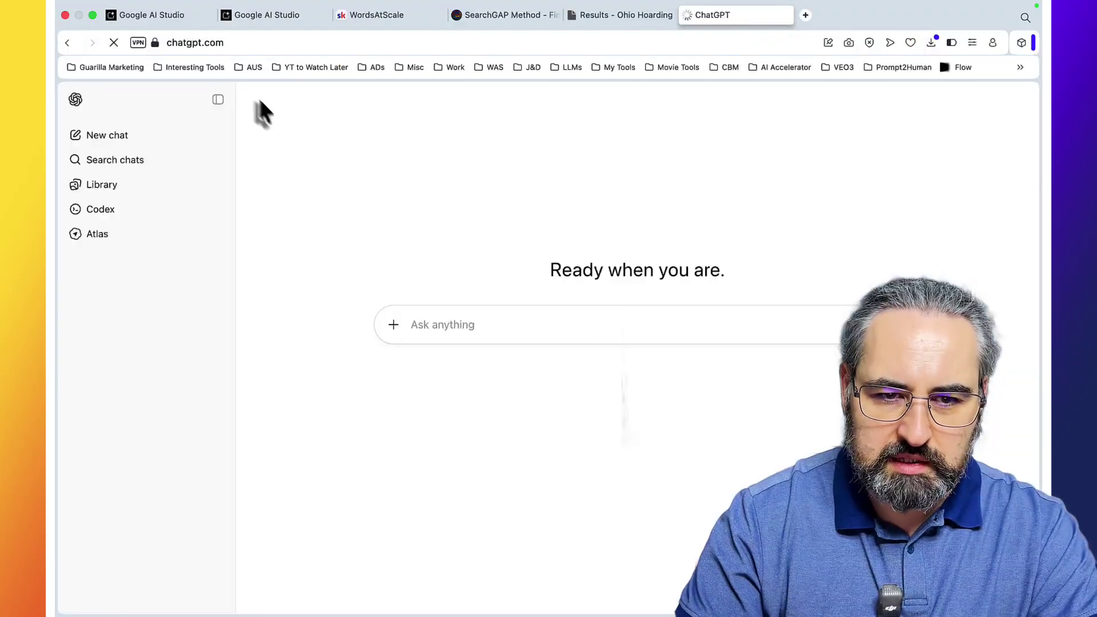
# Step: Ask ChatGPT where the photo's pasted GPS coordinates are, revealing Kenosha, Wisconsin
pyautogui.click(480, 341)
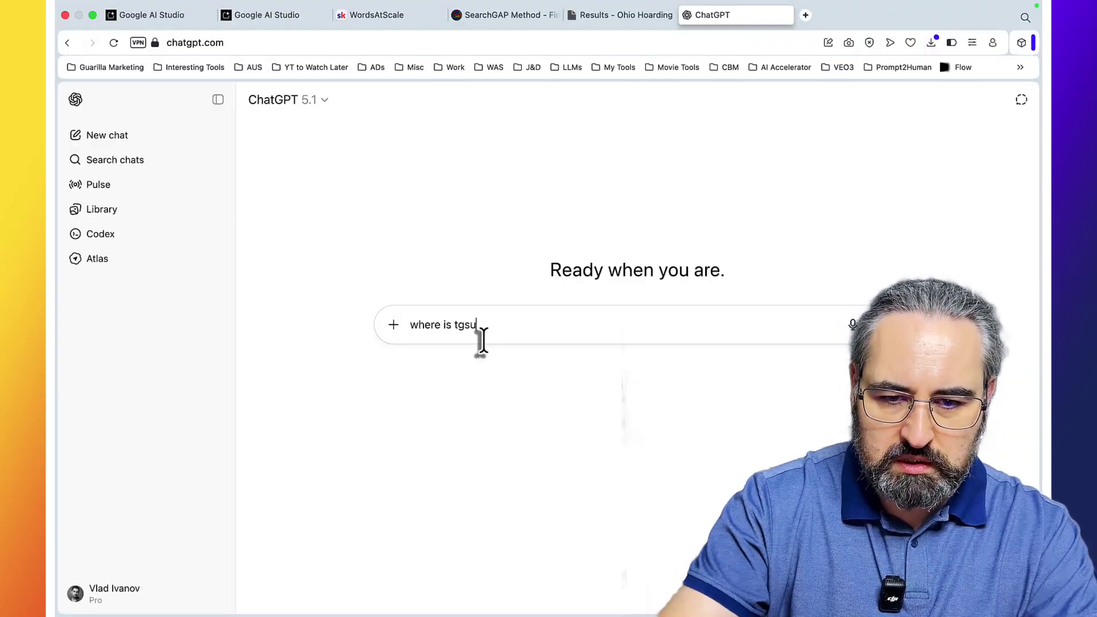
pyautogui.press('BackSpace')
pyautogui.press('BackSpace')
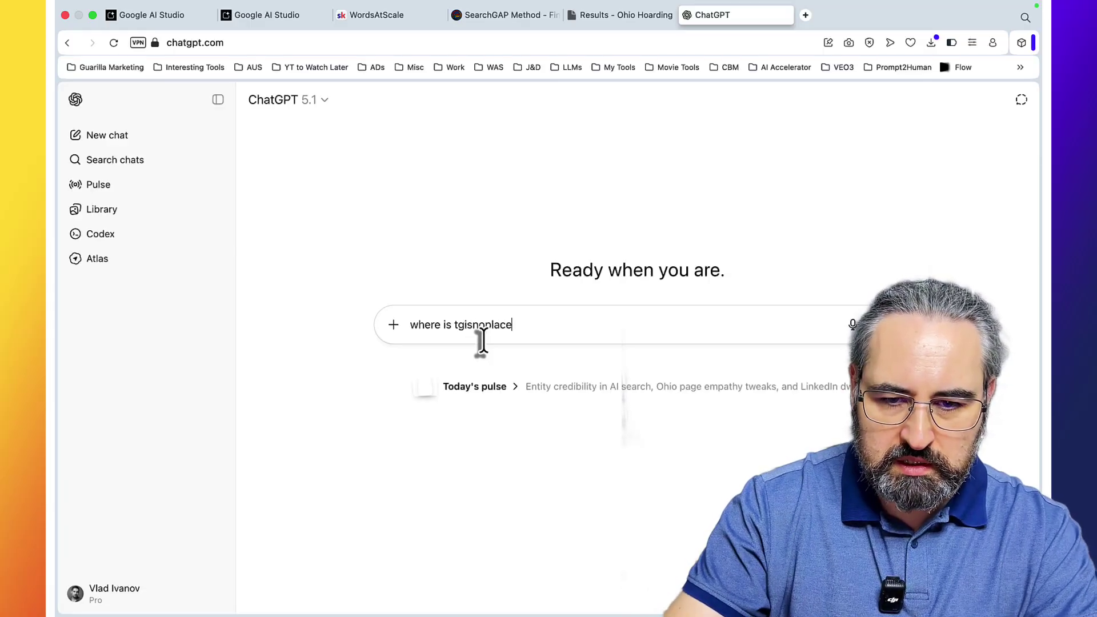
pyautogui.hotkey('shift', 'Return')
pyautogui.press('Return')
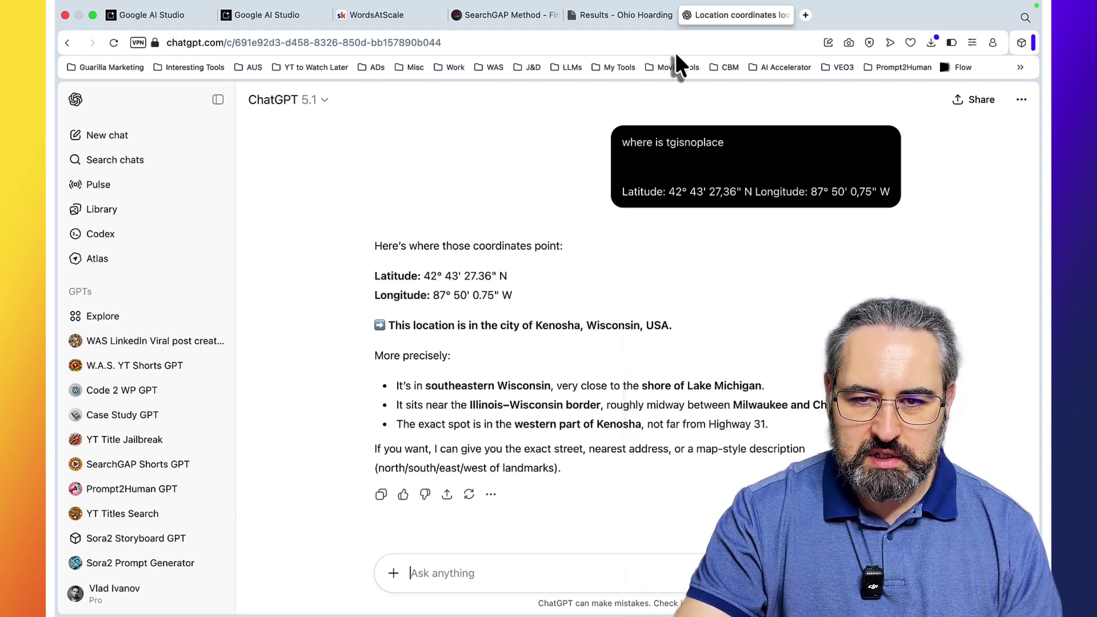
pyautogui.click(612, 14)
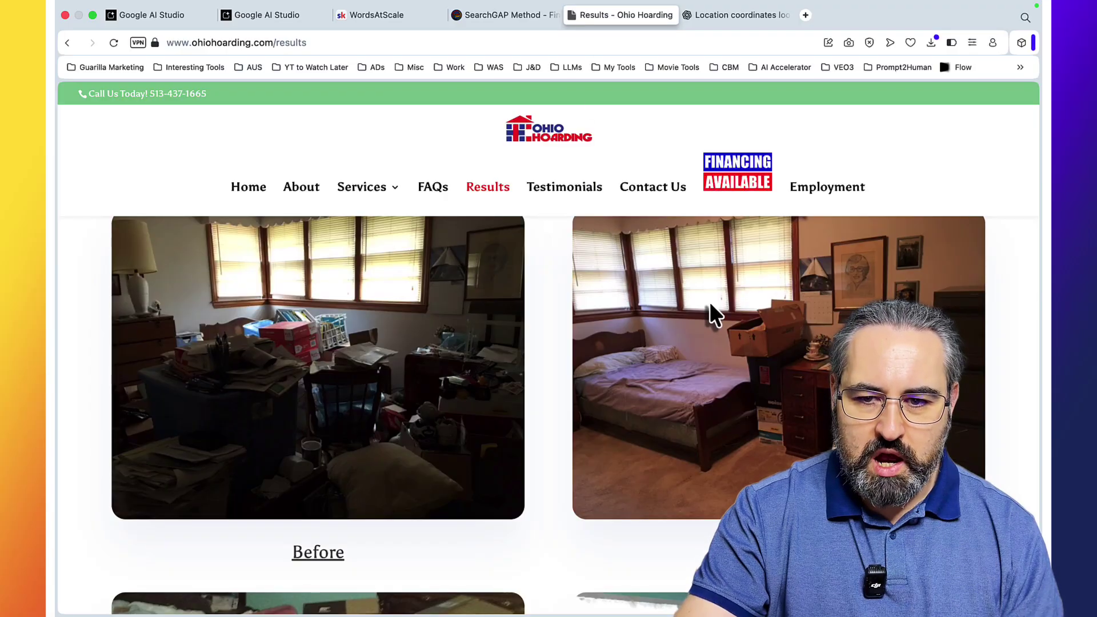
# Step: Review the competitor's Results and FAQs pages and tick Geo-Tagging Images, reaching 40% audit progress
pyautogui.scroll(-5, 709, 302)
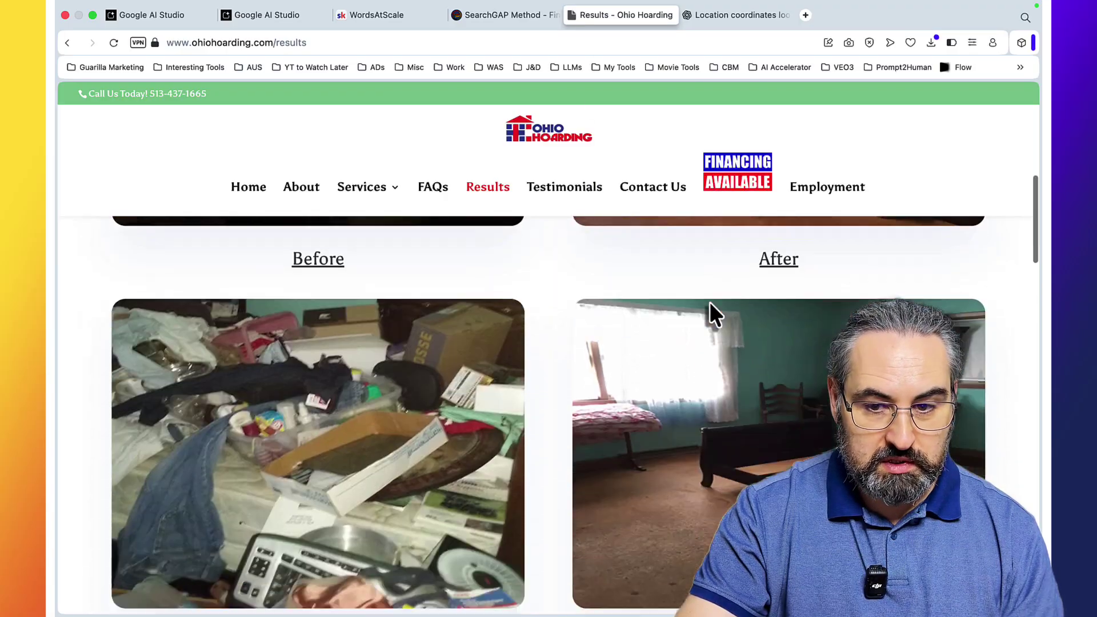
pyautogui.scroll(-1, 709, 302)
pyautogui.scroll(-5, 710, 301)
pyautogui.scroll(4, 710, 302)
pyautogui.scroll(3, 710, 302)
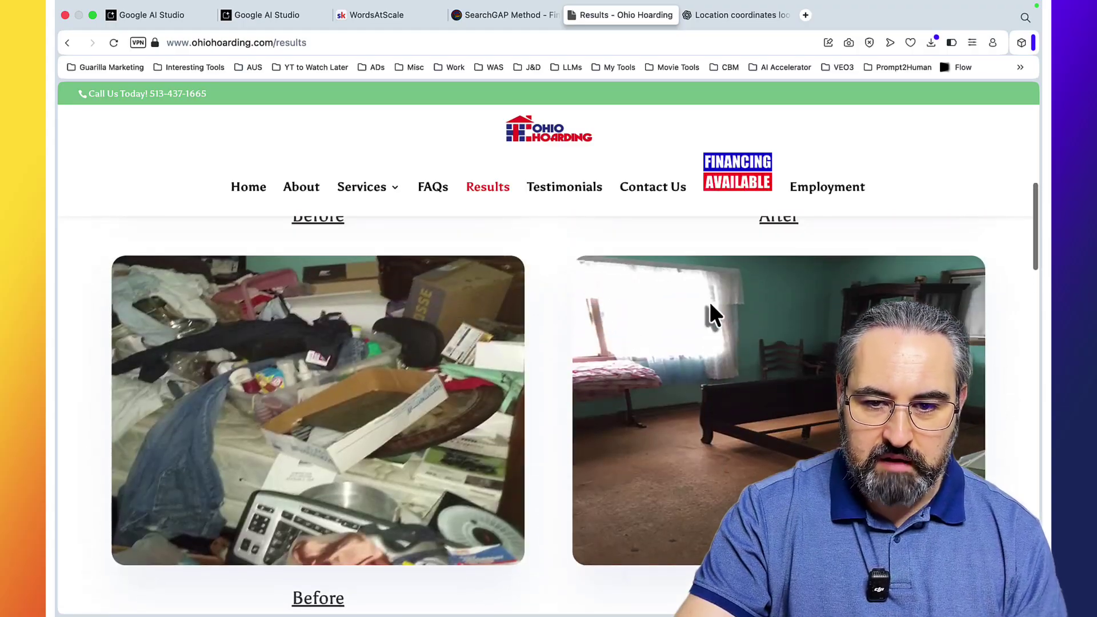
pyautogui.scroll(-1, 709, 301)
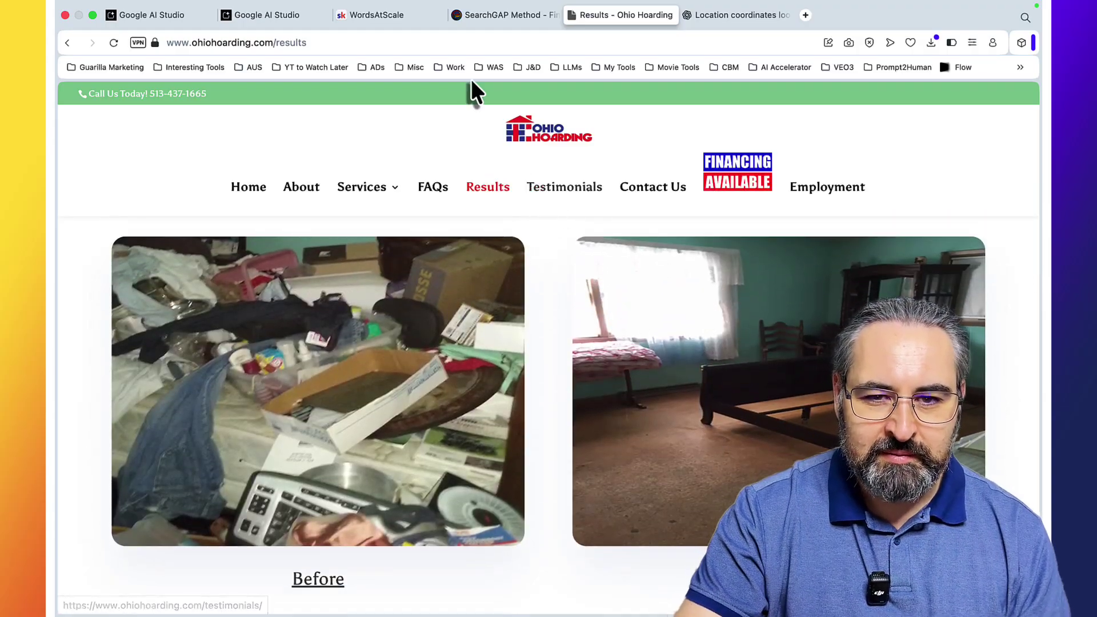
pyautogui.click(279, 19)
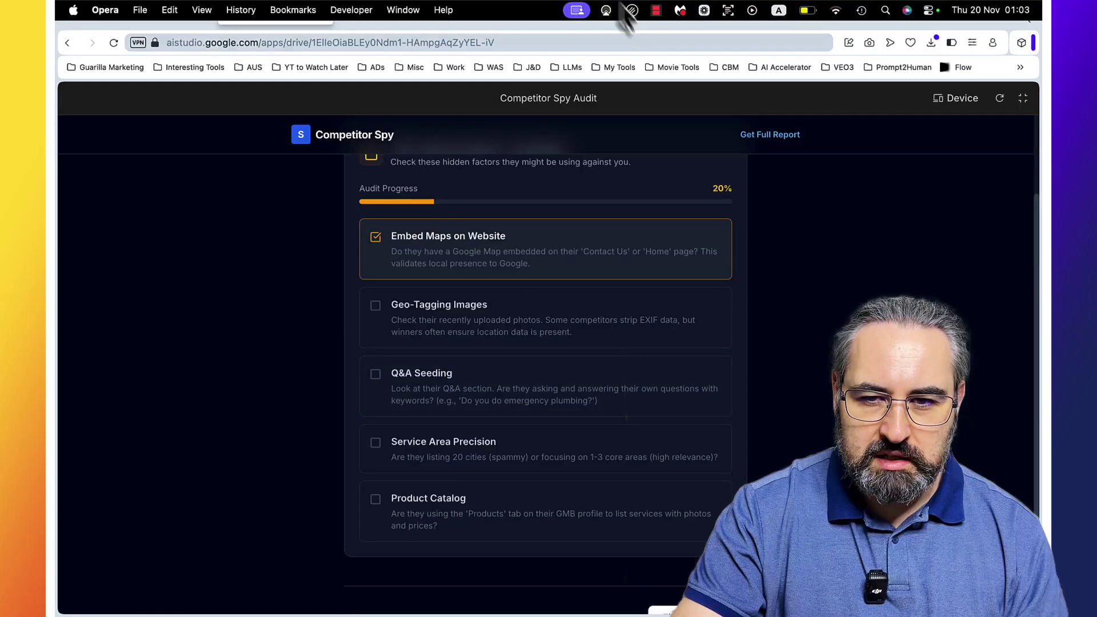
pyautogui.click(598, 16)
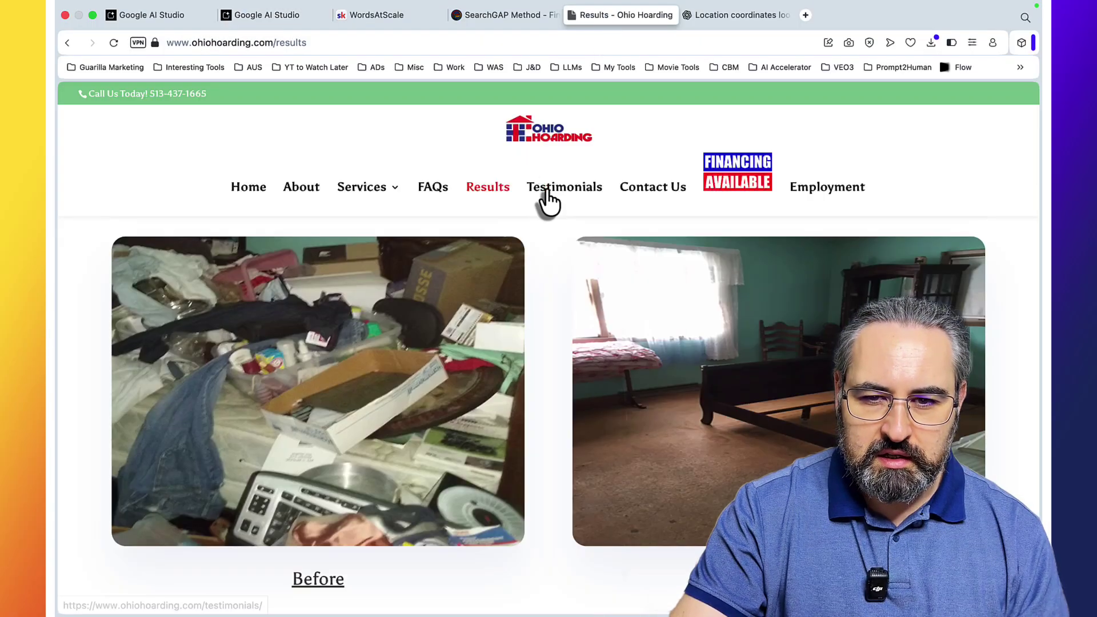
pyautogui.click(424, 193)
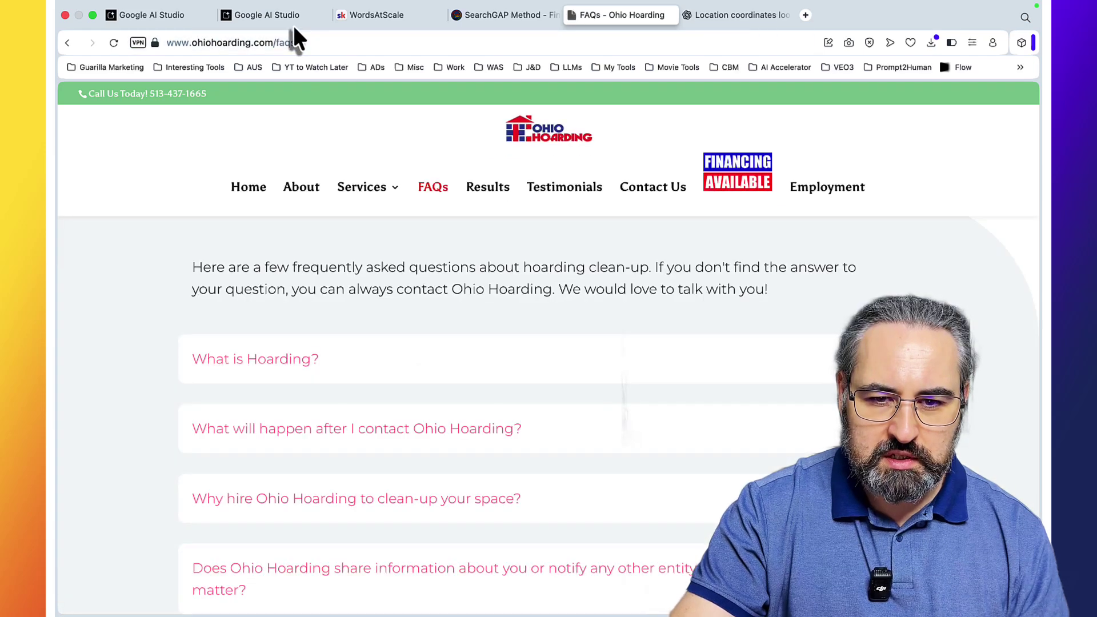
pyautogui.click(293, 17)
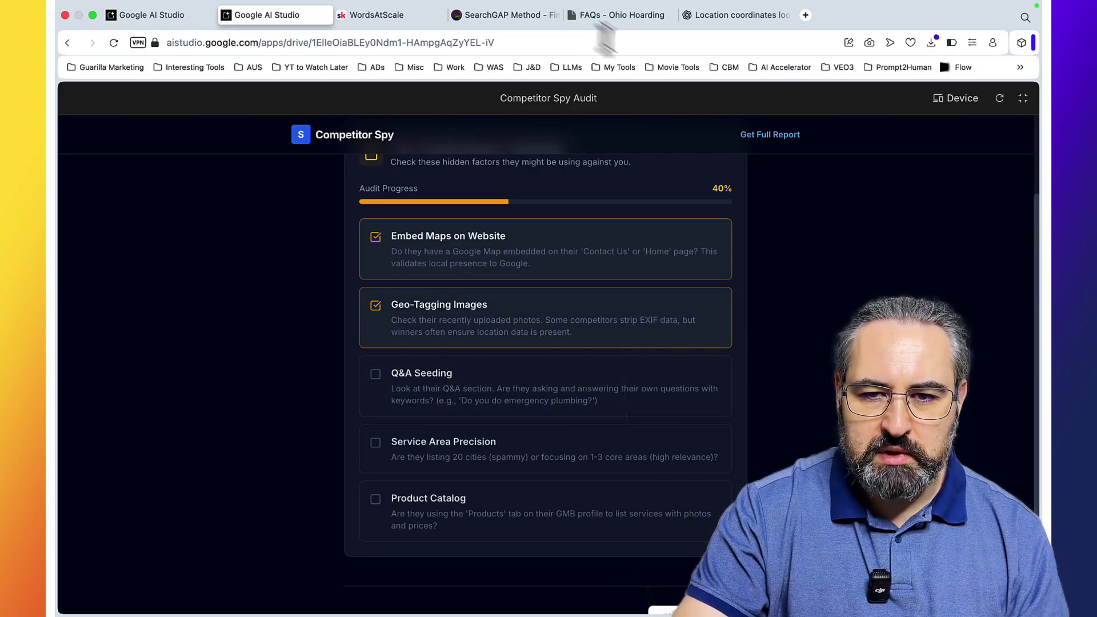
# Step: Scroll through the competitor's FAQs, then tick Q&A Seeding in the audit checklist
pyautogui.click(617, 15)
pyautogui.scroll(-2, 614, 337)
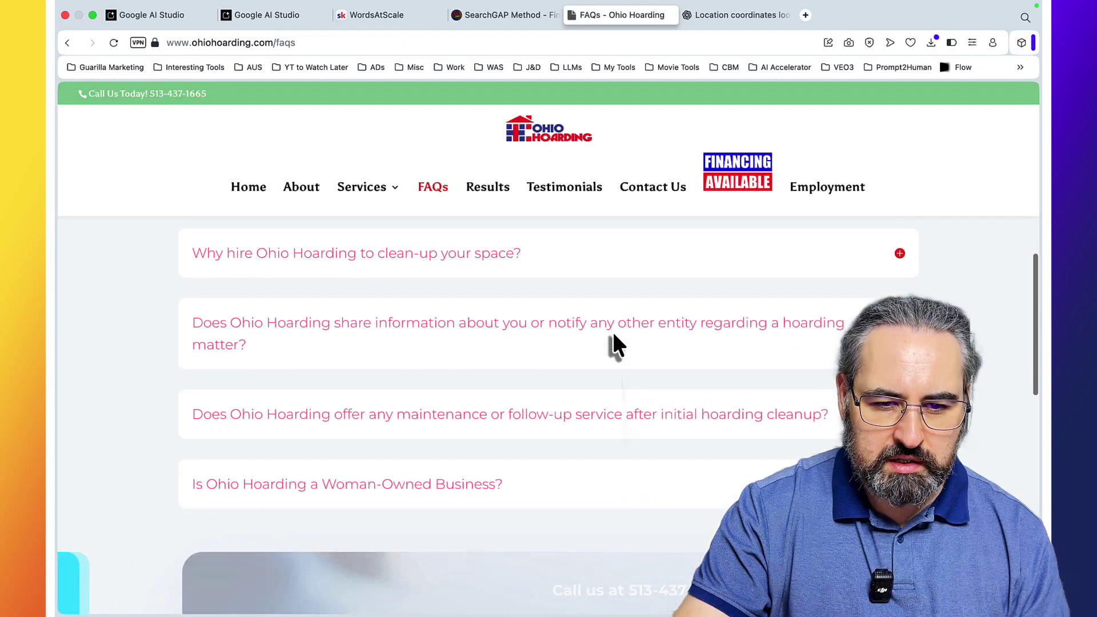
pyautogui.scroll(-2, 614, 343)
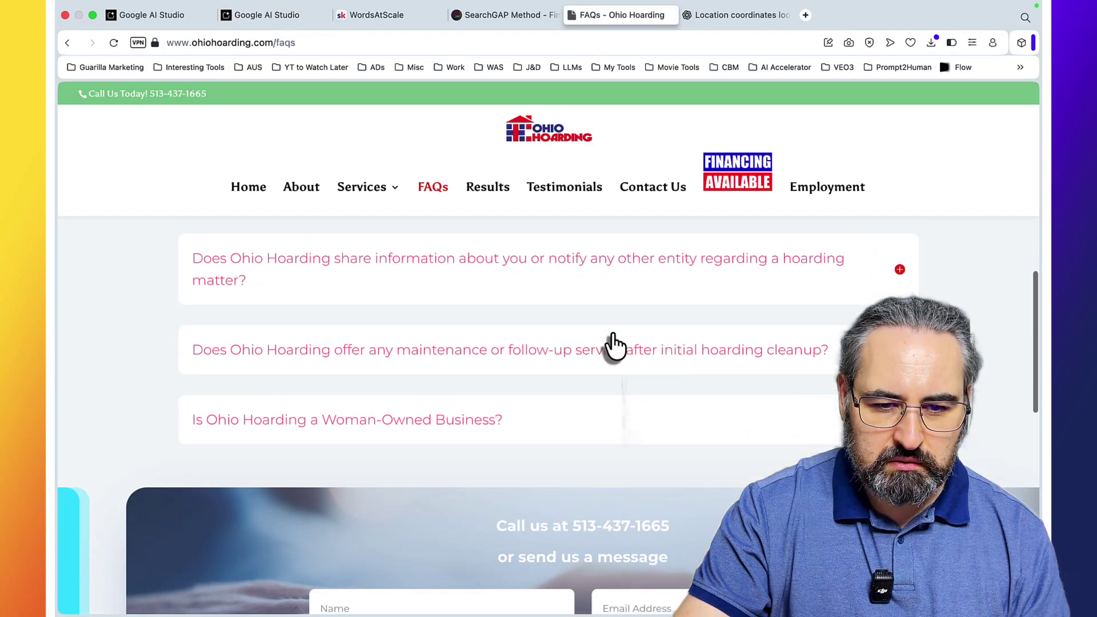
pyautogui.scroll(-3, 612, 337)
pyautogui.scroll(8, 611, 331)
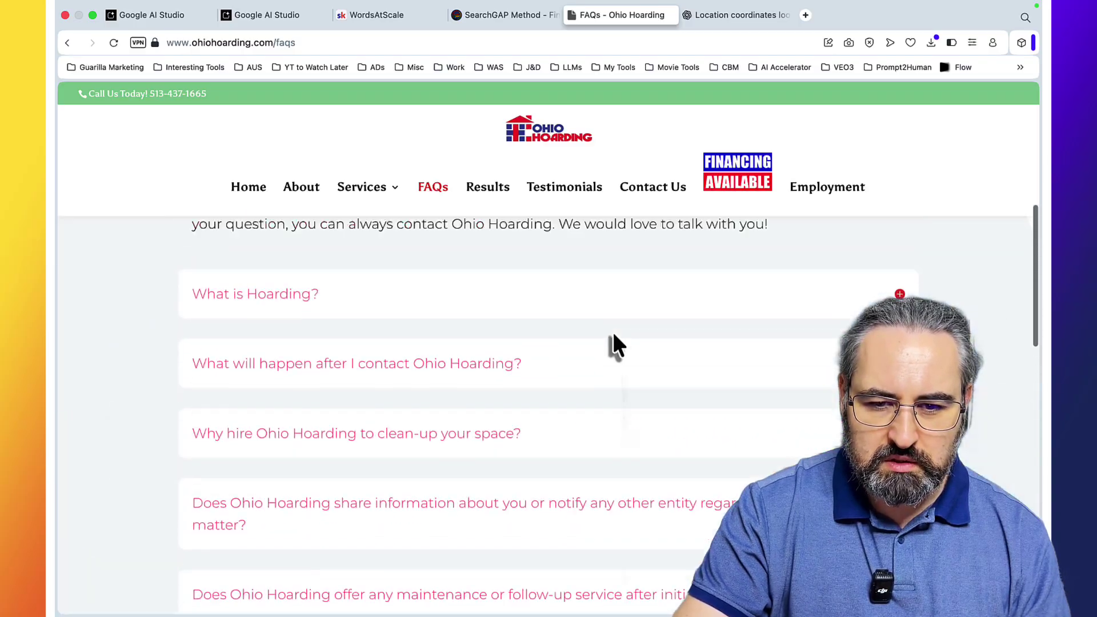
pyautogui.click(304, 16)
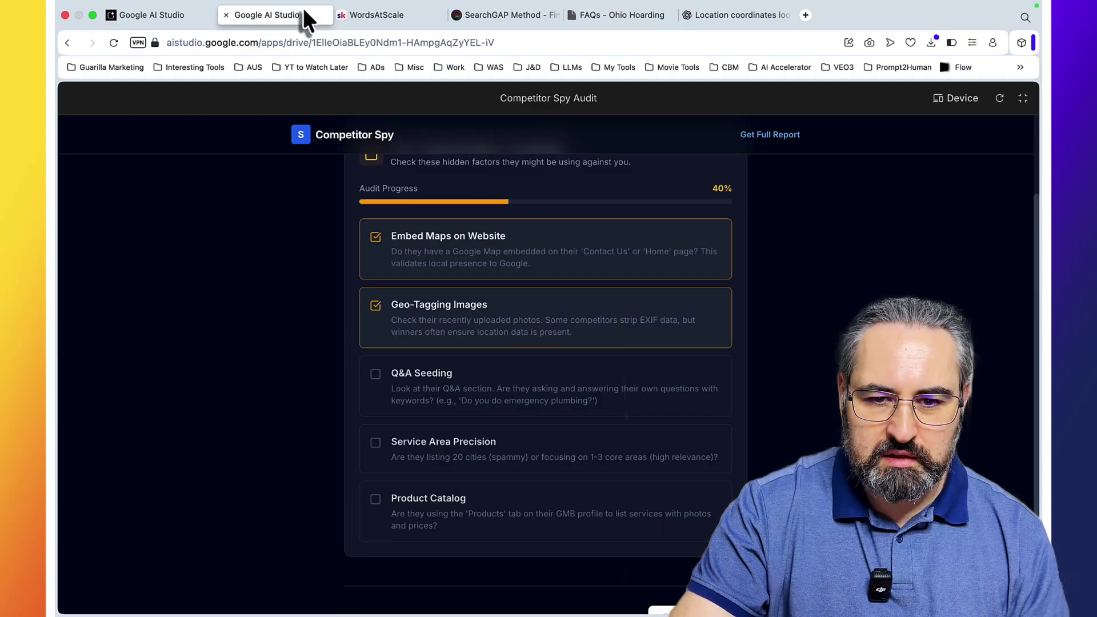
pyautogui.click(409, 372)
pyautogui.scroll(-2, 515, 441)
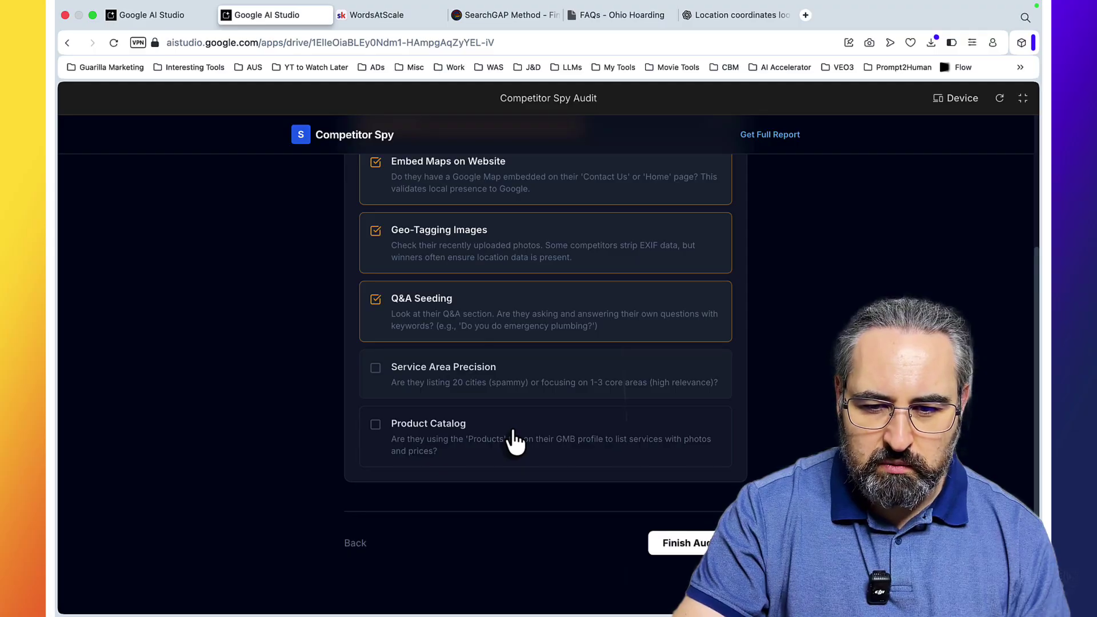
pyautogui.click(720, 15)
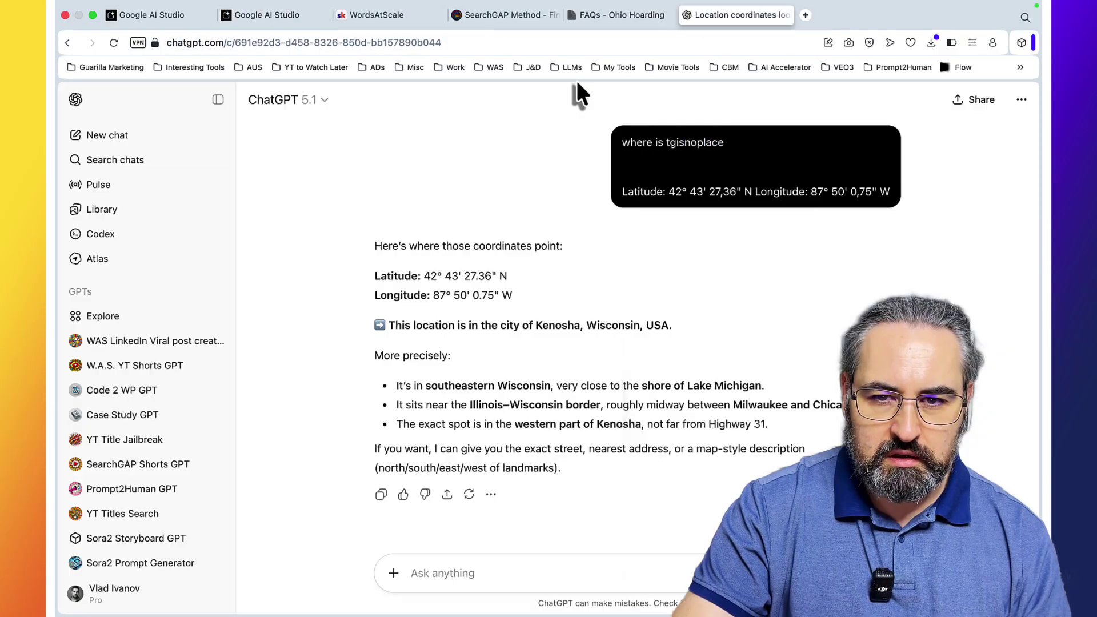
pyautogui.click(594, 16)
# Step: Scroll the Hoarding Cleanup page, then the Services page listing Estate or Rental Cleanout and Odor Treatment
pyautogui.moveTo(372, 204)
pyautogui.click(381, 246)
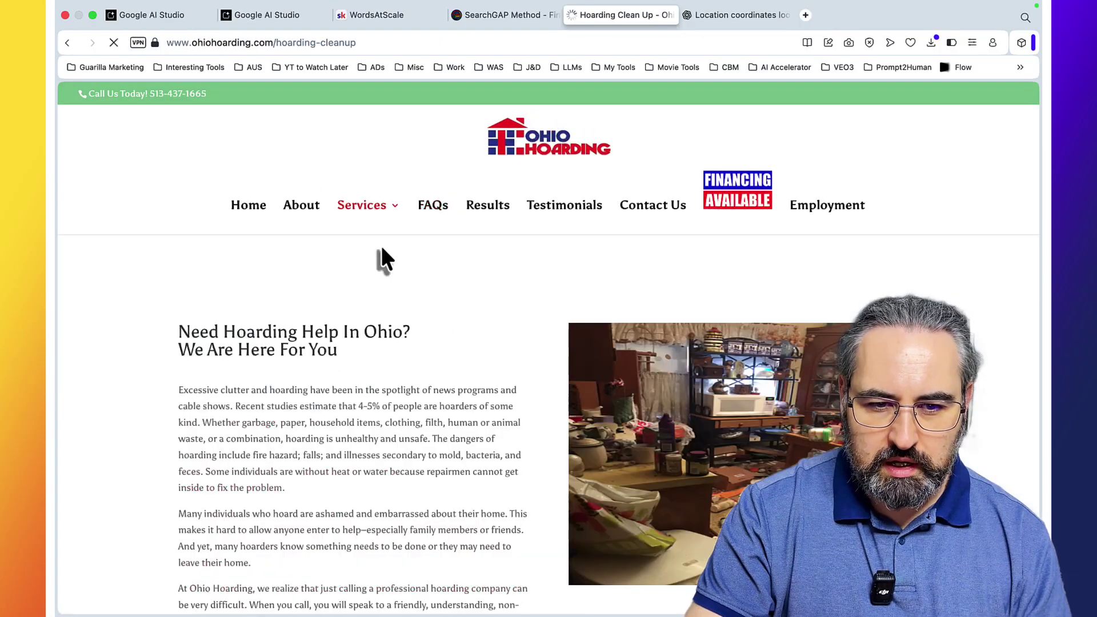
pyautogui.scroll(-15, 429, 337)
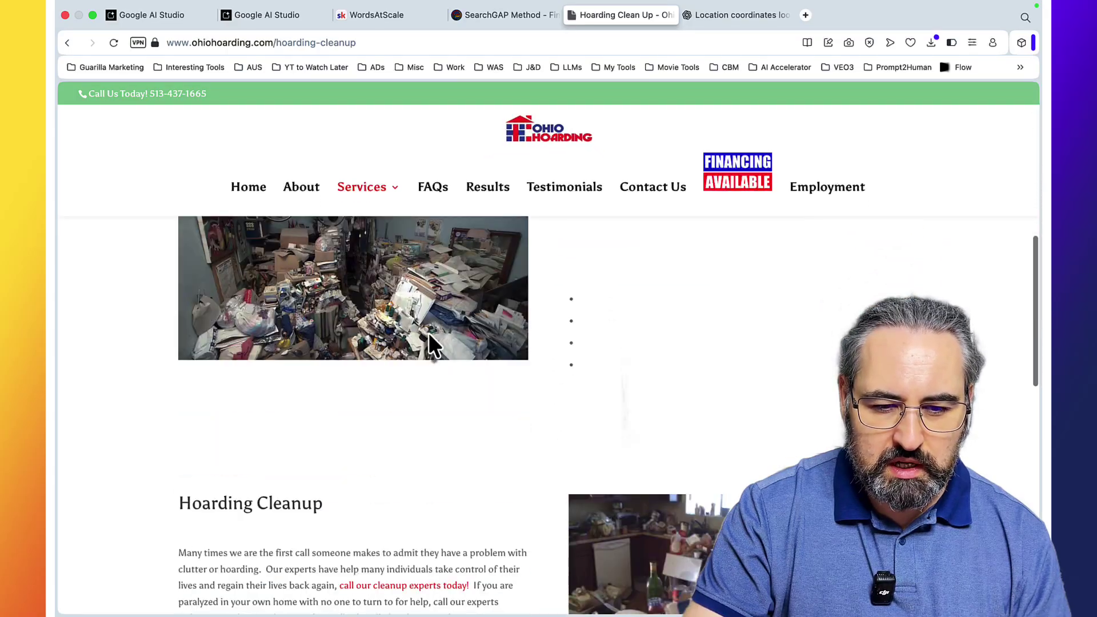
pyautogui.scroll(5, 428, 332)
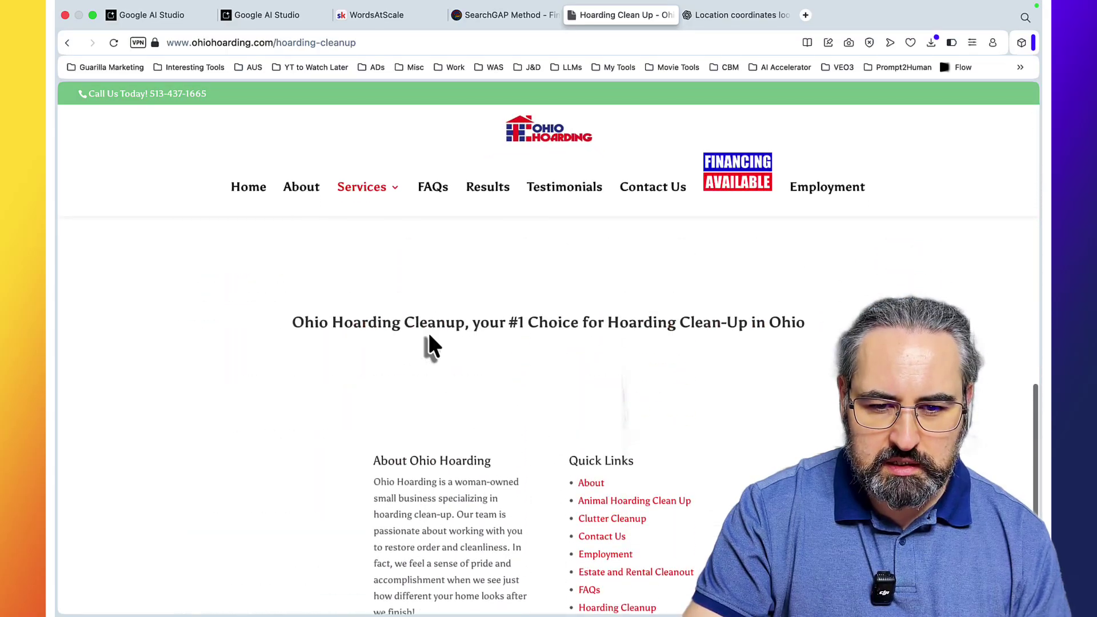
pyautogui.scroll(-3, 429, 332)
pyautogui.scroll(1, 429, 332)
pyautogui.scroll(-2, 427, 331)
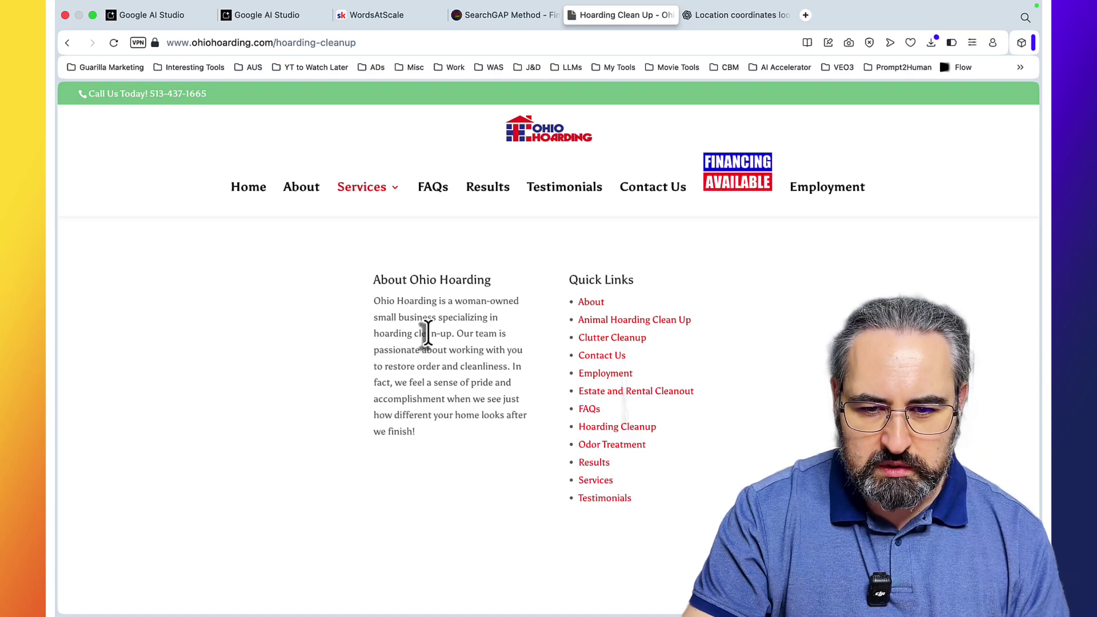
pyautogui.scroll(-2, 427, 330)
pyautogui.click(595, 382)
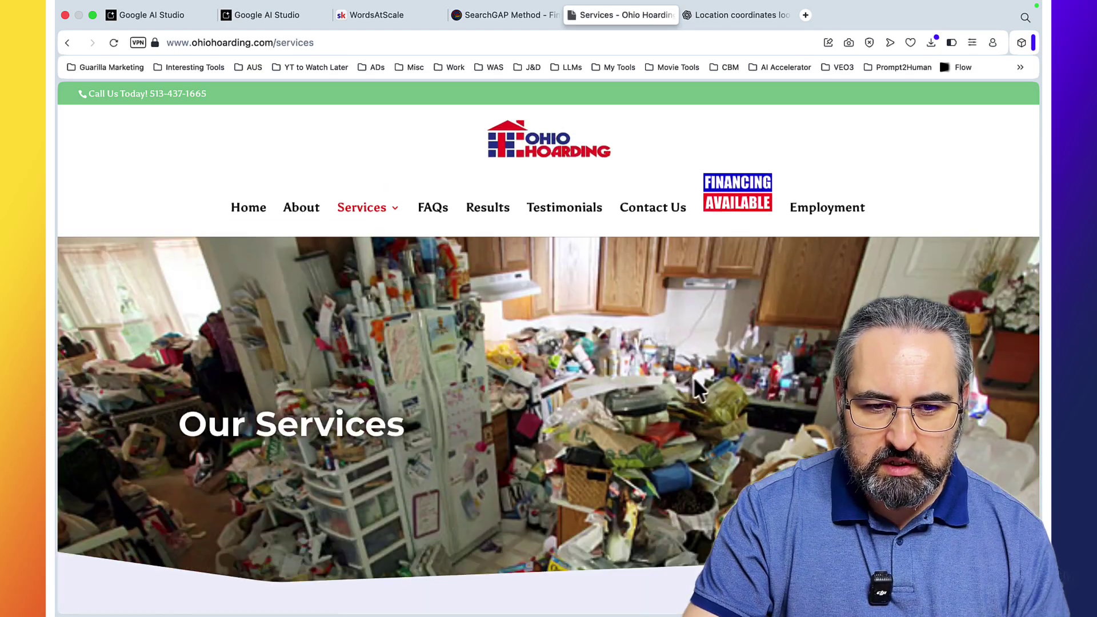
pyautogui.scroll(-5, 698, 389)
pyautogui.scroll(-10, 693, 379)
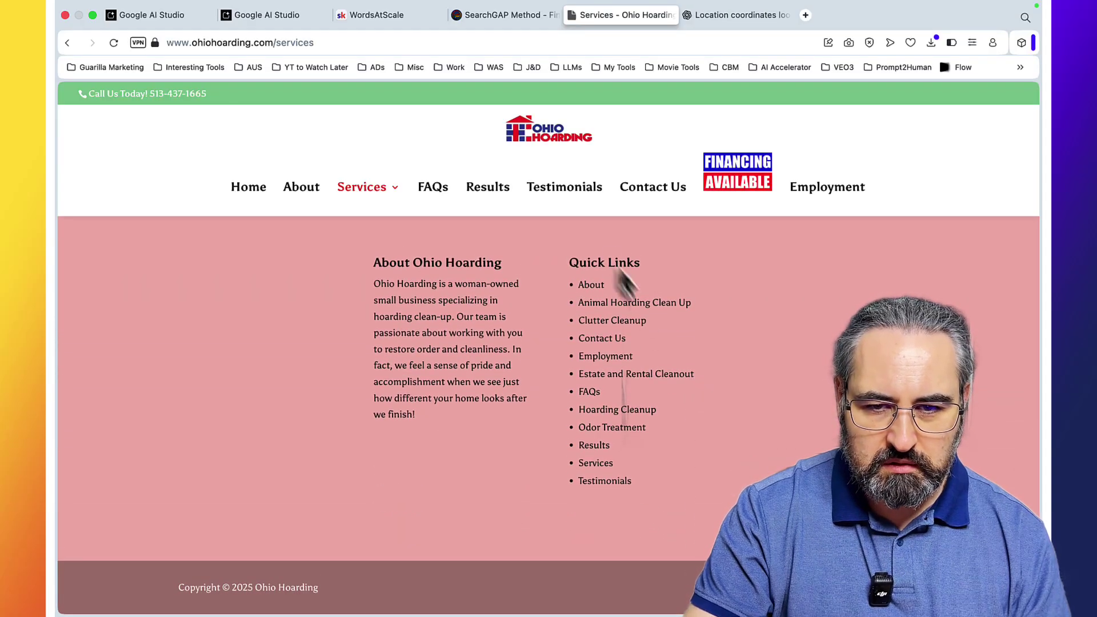
# Step: Tick Service Area Precision, glance at the Google listing, and finish the audit to show the report form
pyautogui.click(255, 14)
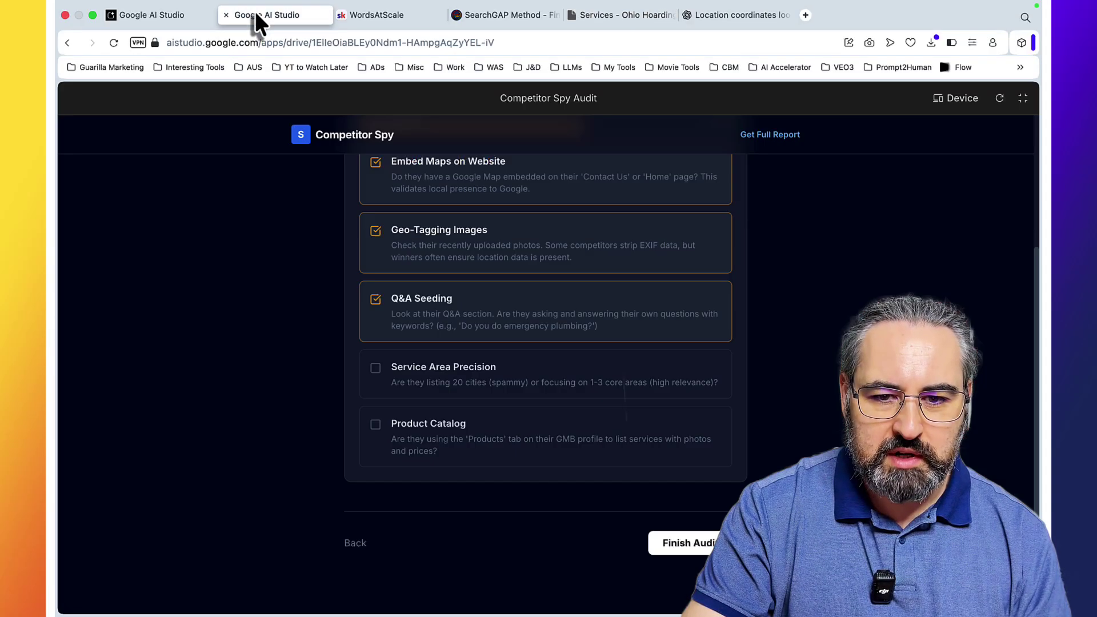
pyautogui.click(400, 374)
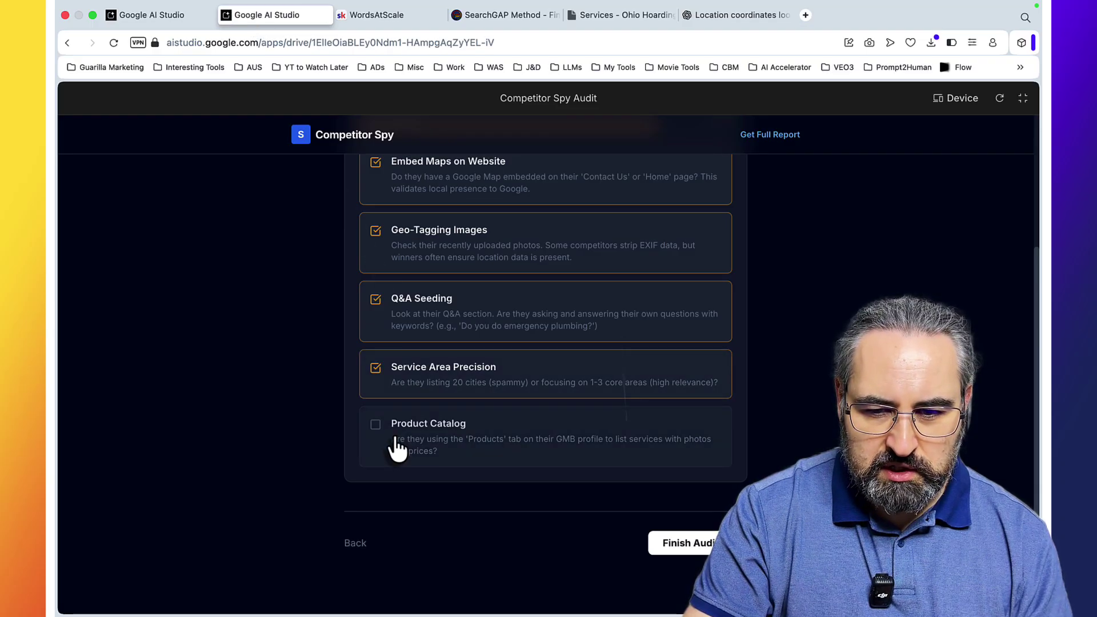
pyautogui.click(654, 9)
pyautogui.scroll(-2, 400, 372)
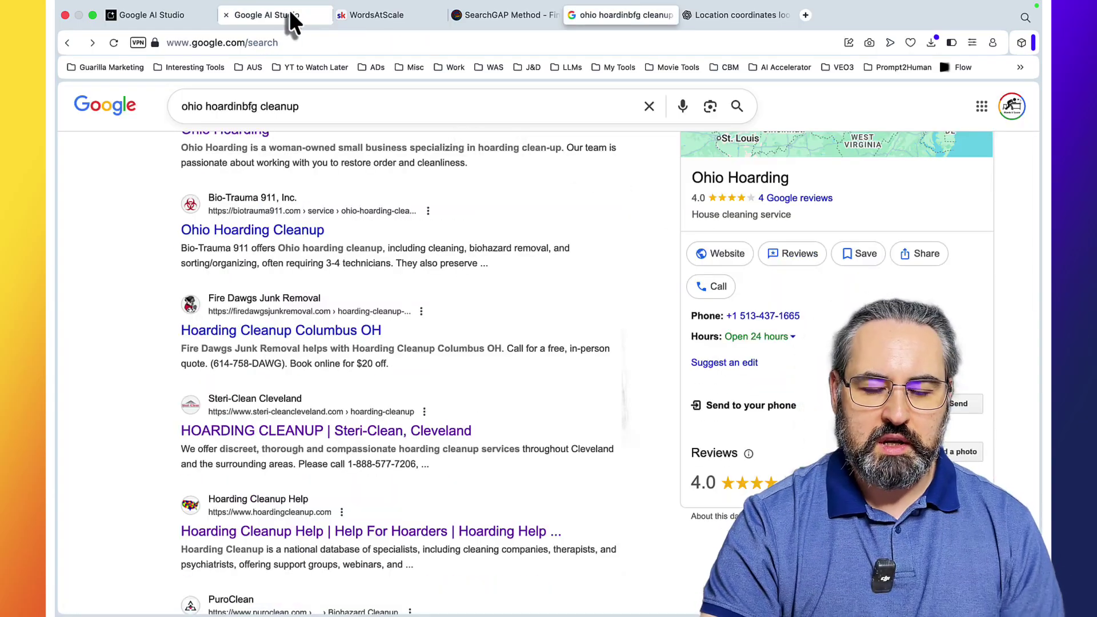
pyautogui.click(286, 15)
pyautogui.click(683, 542)
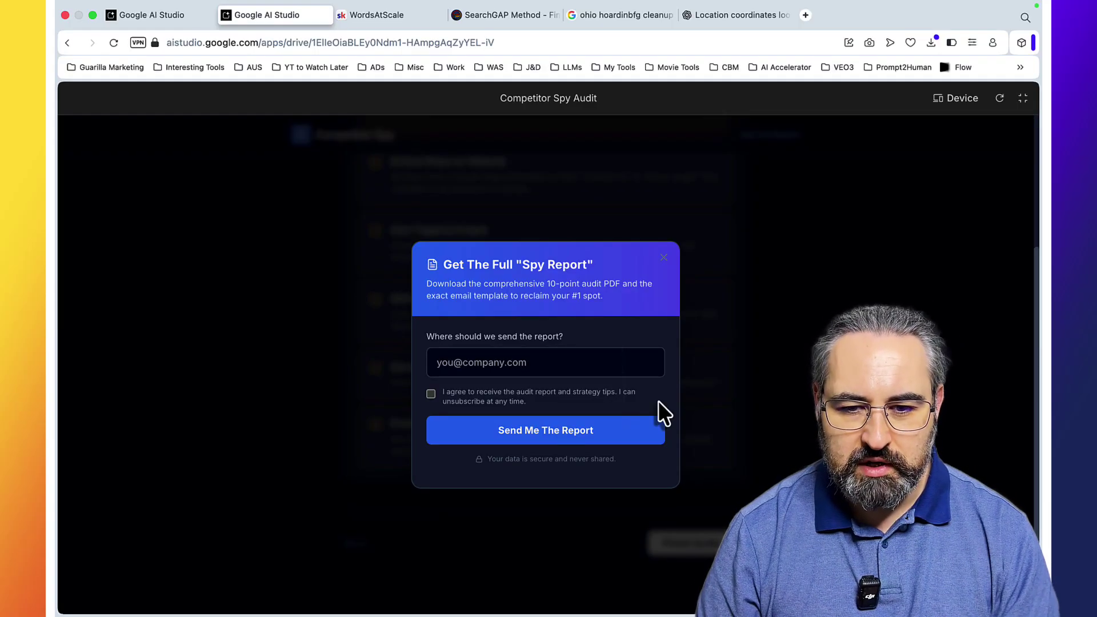
# Step: Open the Local SEO Outranking Academy course in the WordsAtScale classroom and go to the Local Brand Voice lesson
pyautogui.hotkey('ctrl', 'Tab')
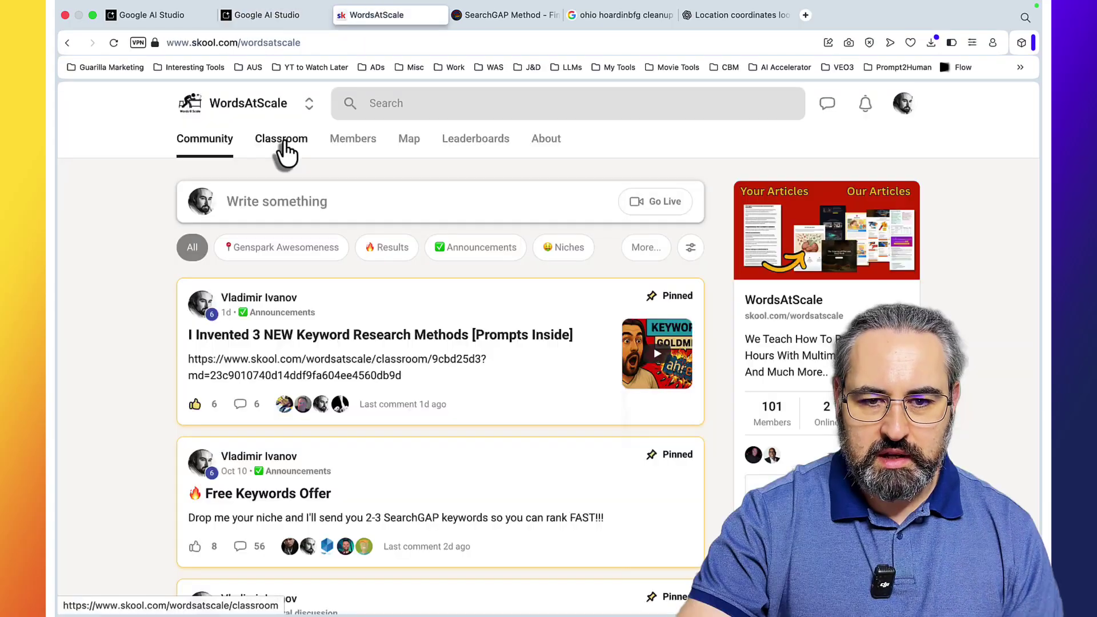
pyautogui.click(289, 146)
pyautogui.scroll(-3, 521, 457)
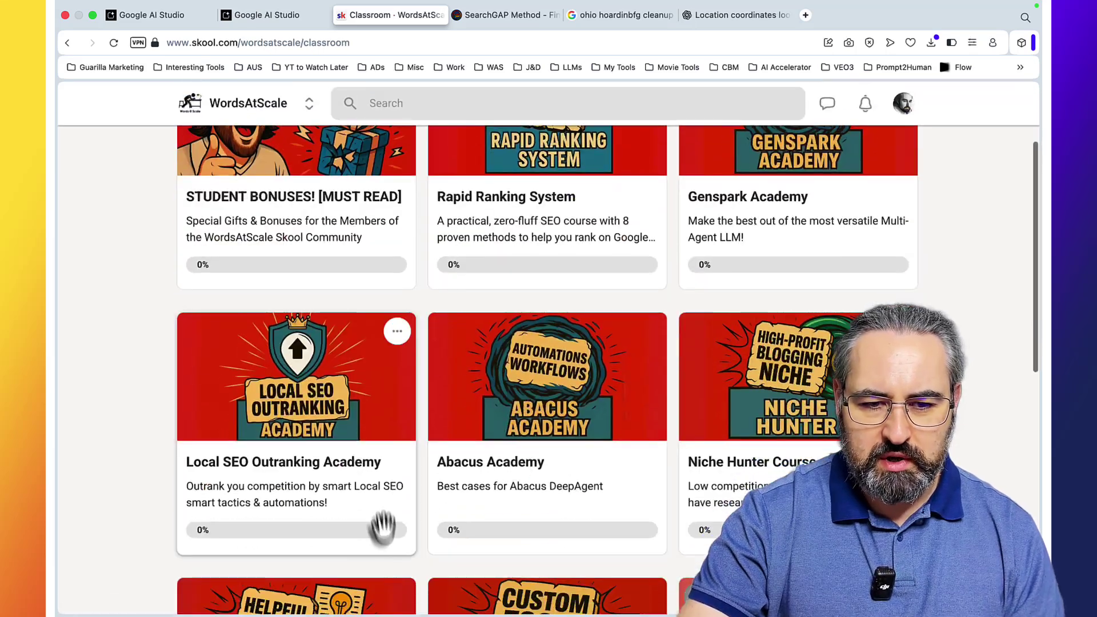
pyautogui.click(370, 475)
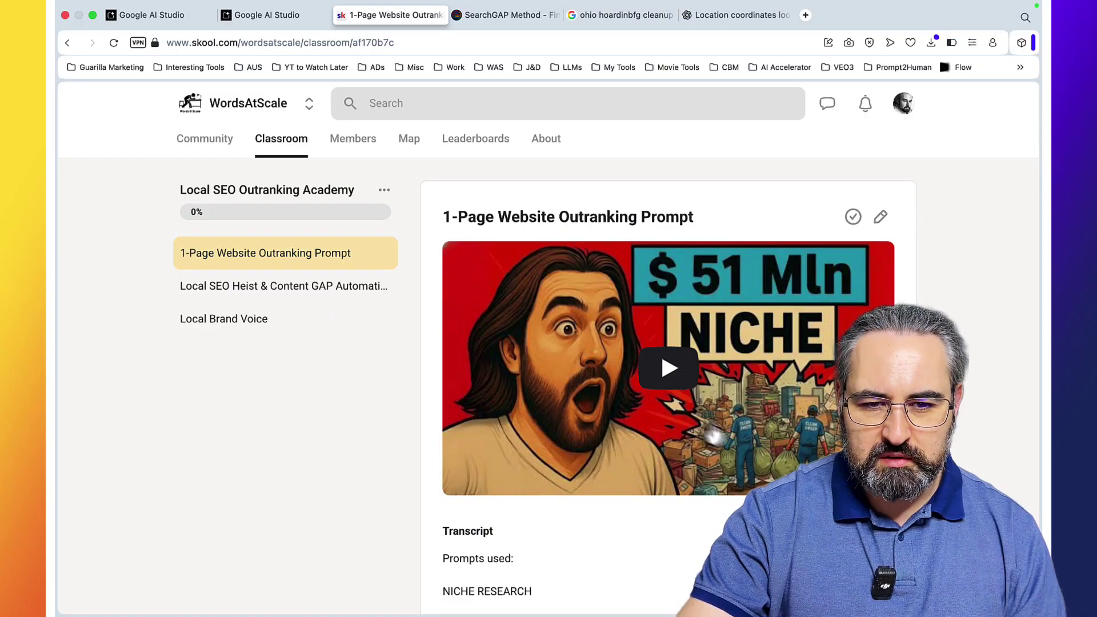
pyautogui.click(253, 297)
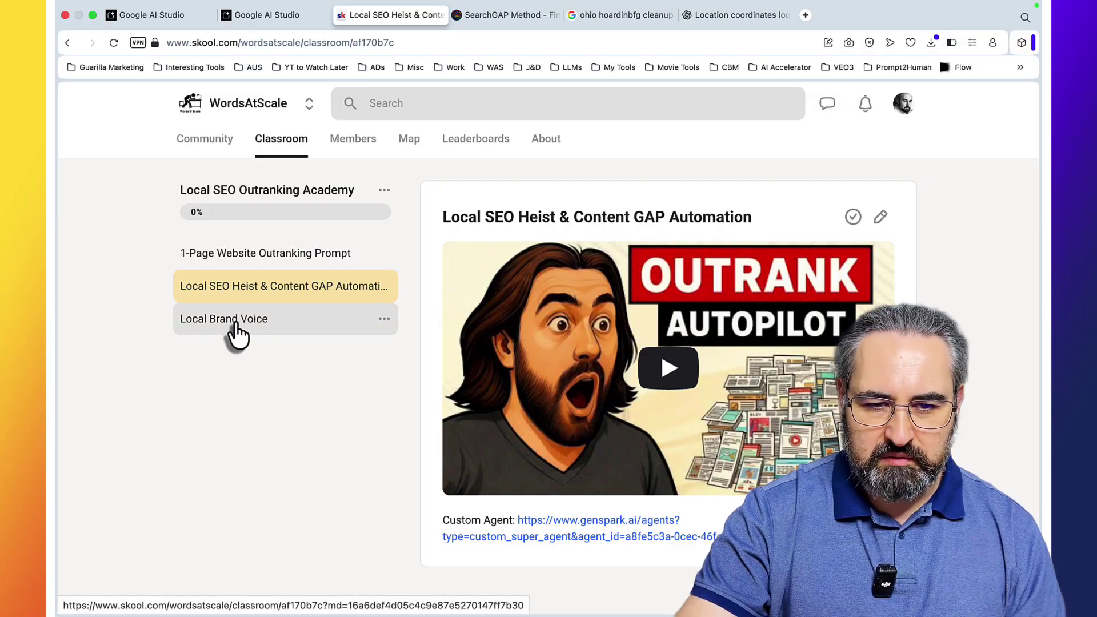
pyautogui.click(335, 320)
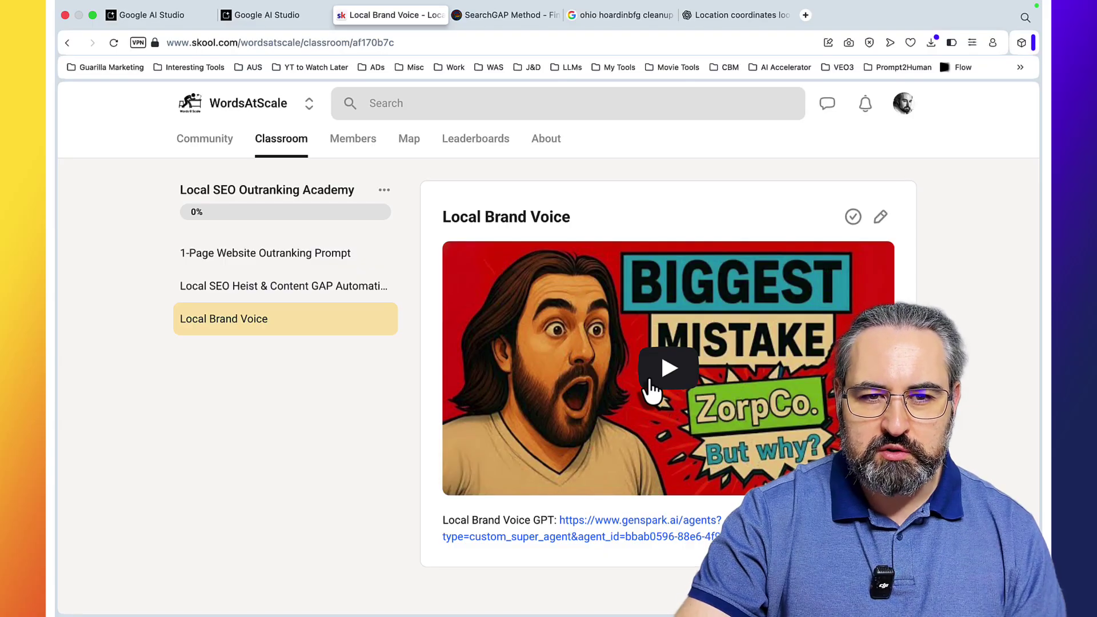
# Step: Go back to the first AI Studio tab's Top Lead Magnet Ideas Fast chat
pyautogui.click(154, 16)
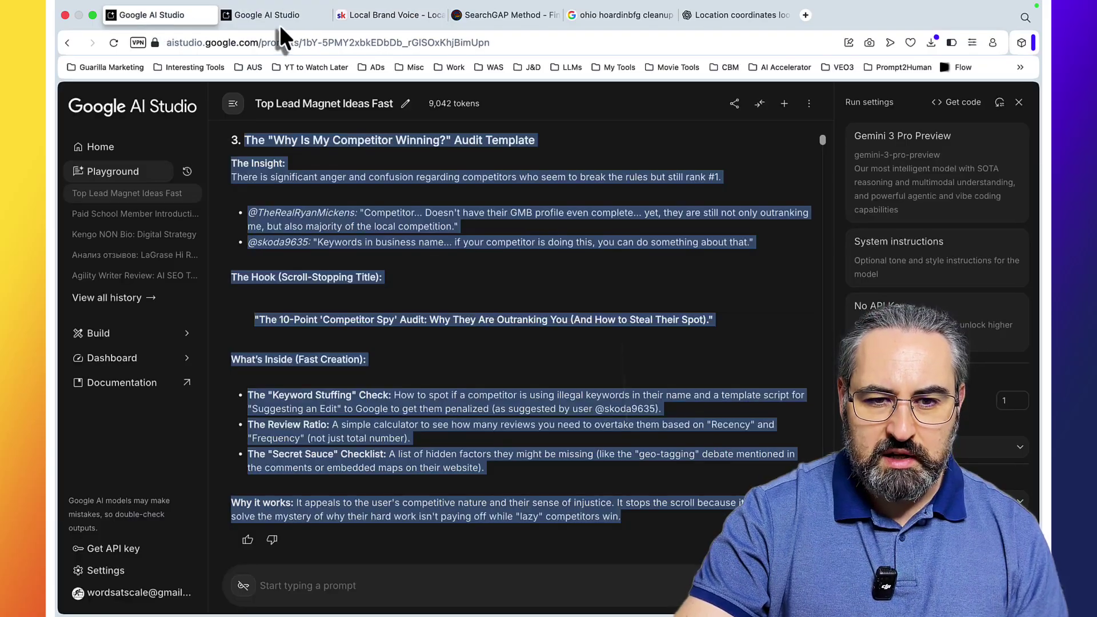